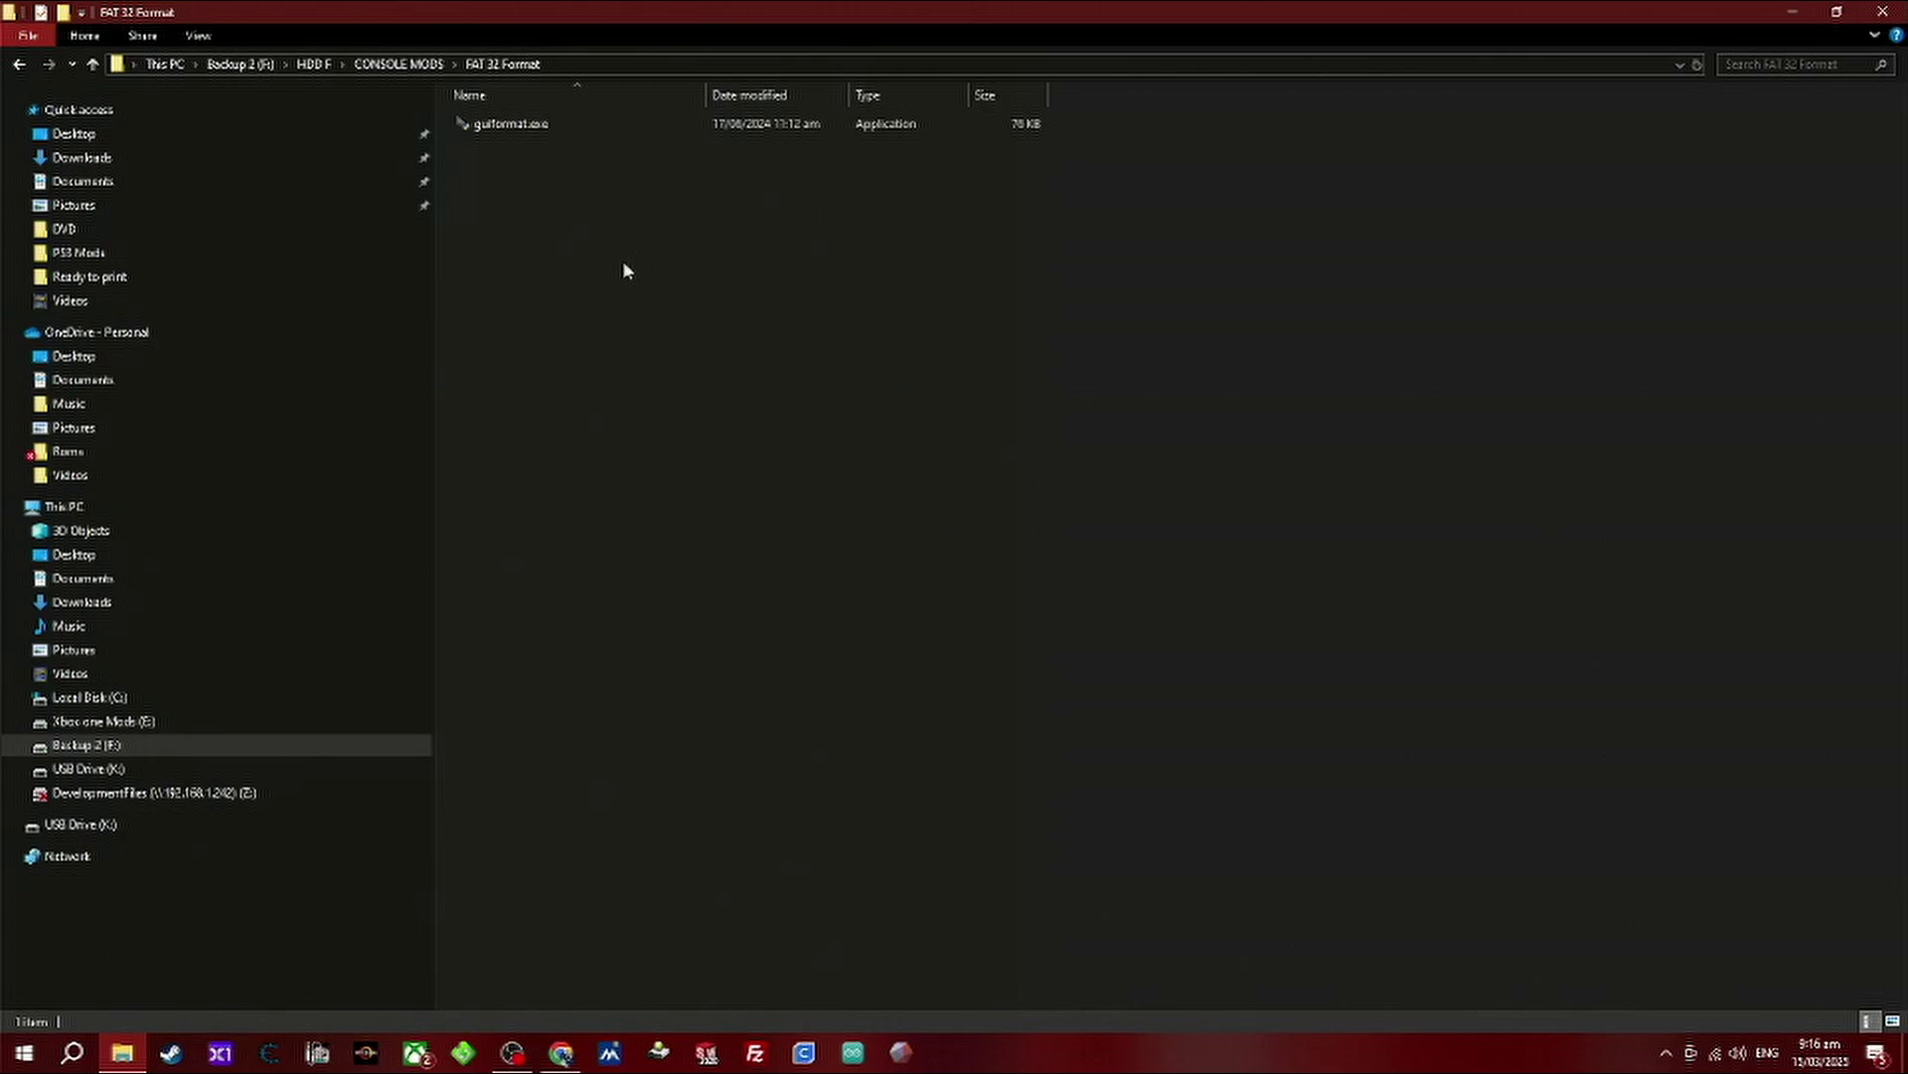
# Step: Run guiformat.exe as administrator and quick-format drive K: as FAT32 with 8192 allocation units
pyautogui.click(517, 127)
pyautogui.doubleClick(527, 126)
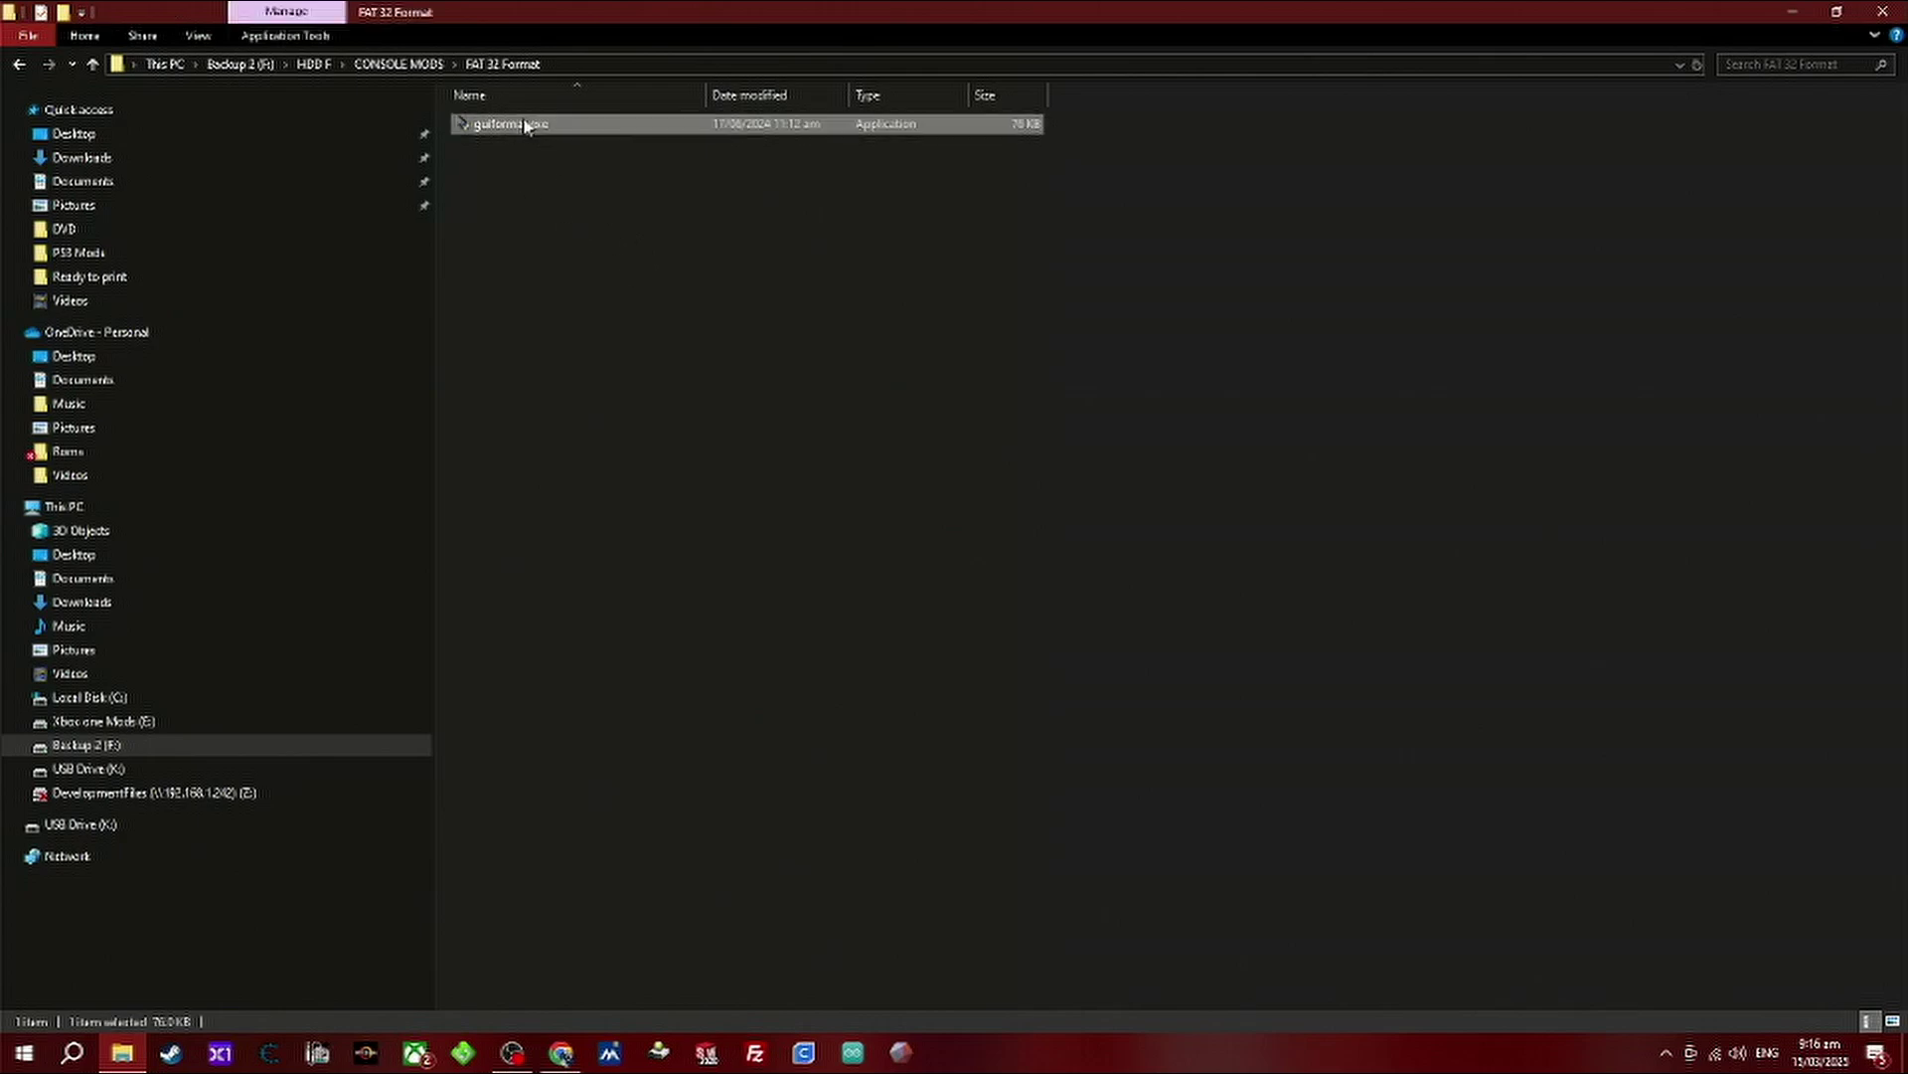
pyautogui.click(830, 667)
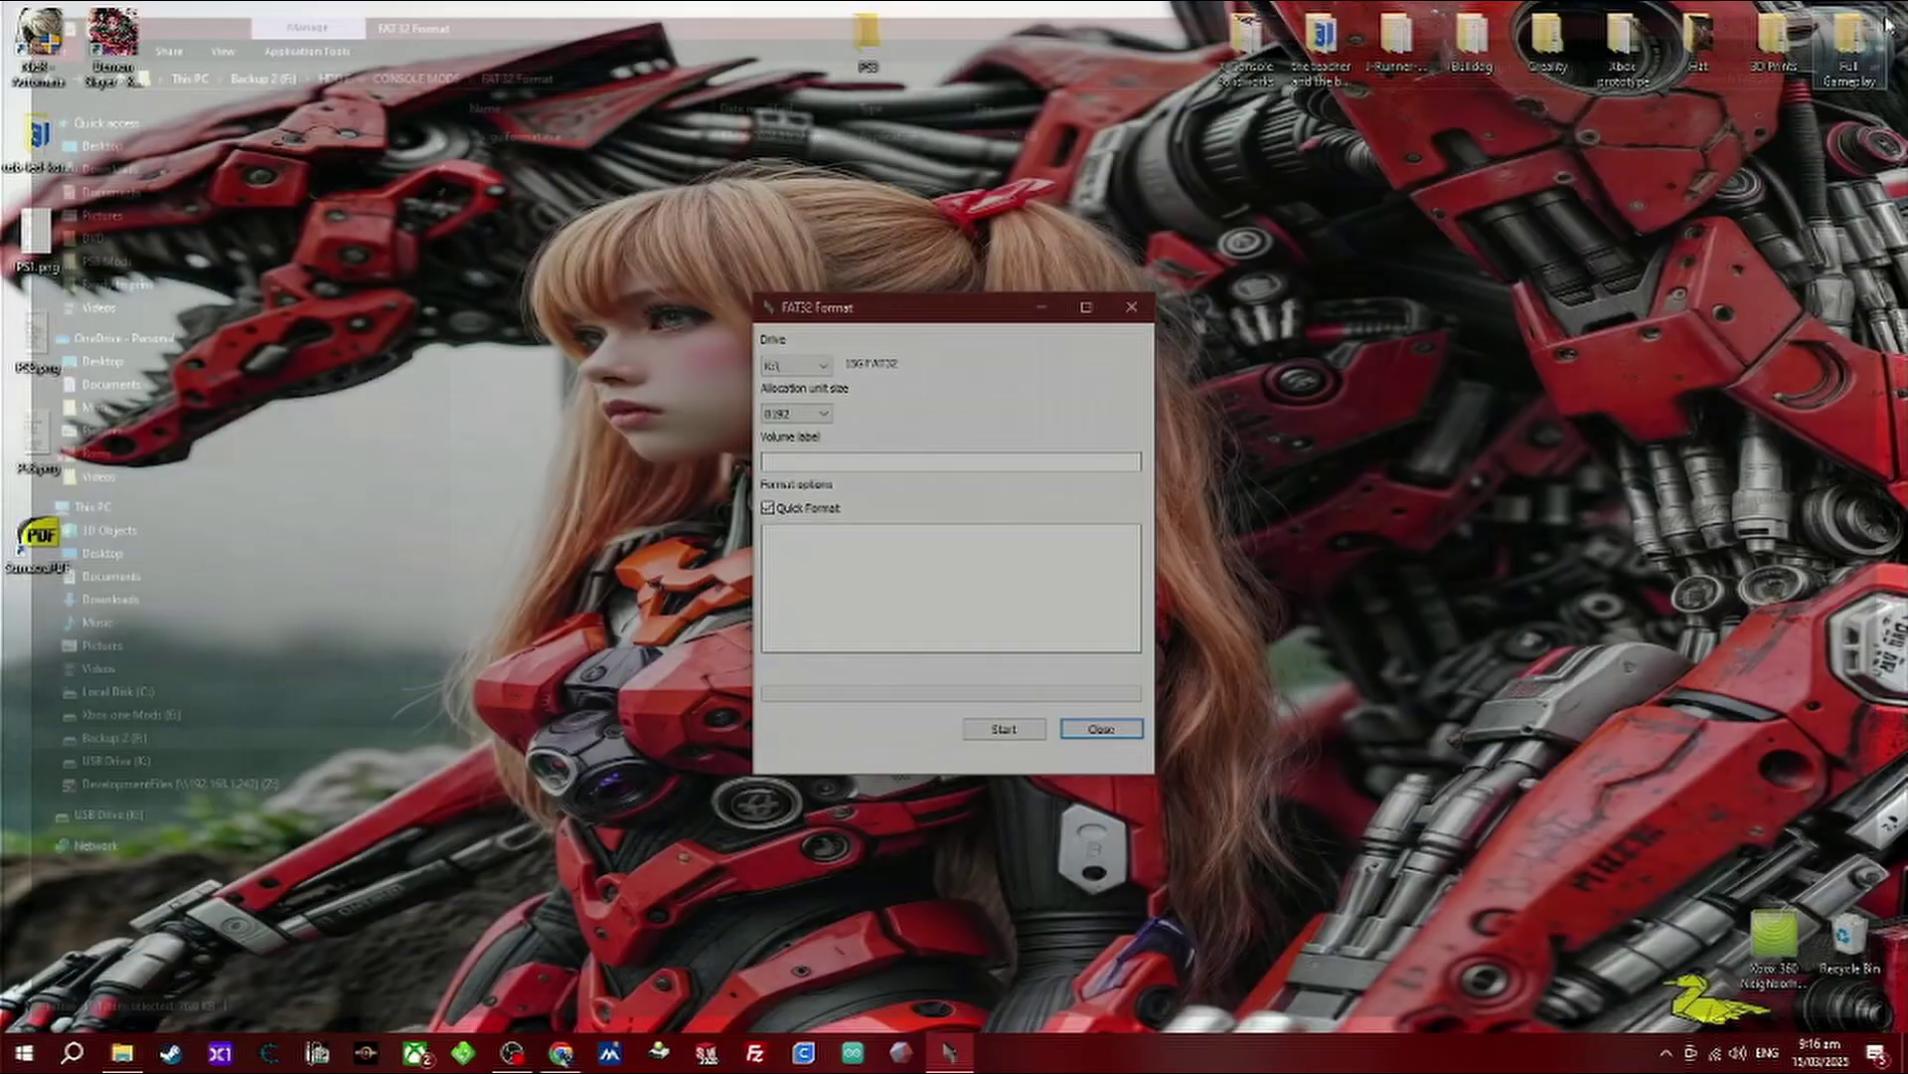
pyautogui.click(1883, 11)
pyautogui.click(1004, 728)
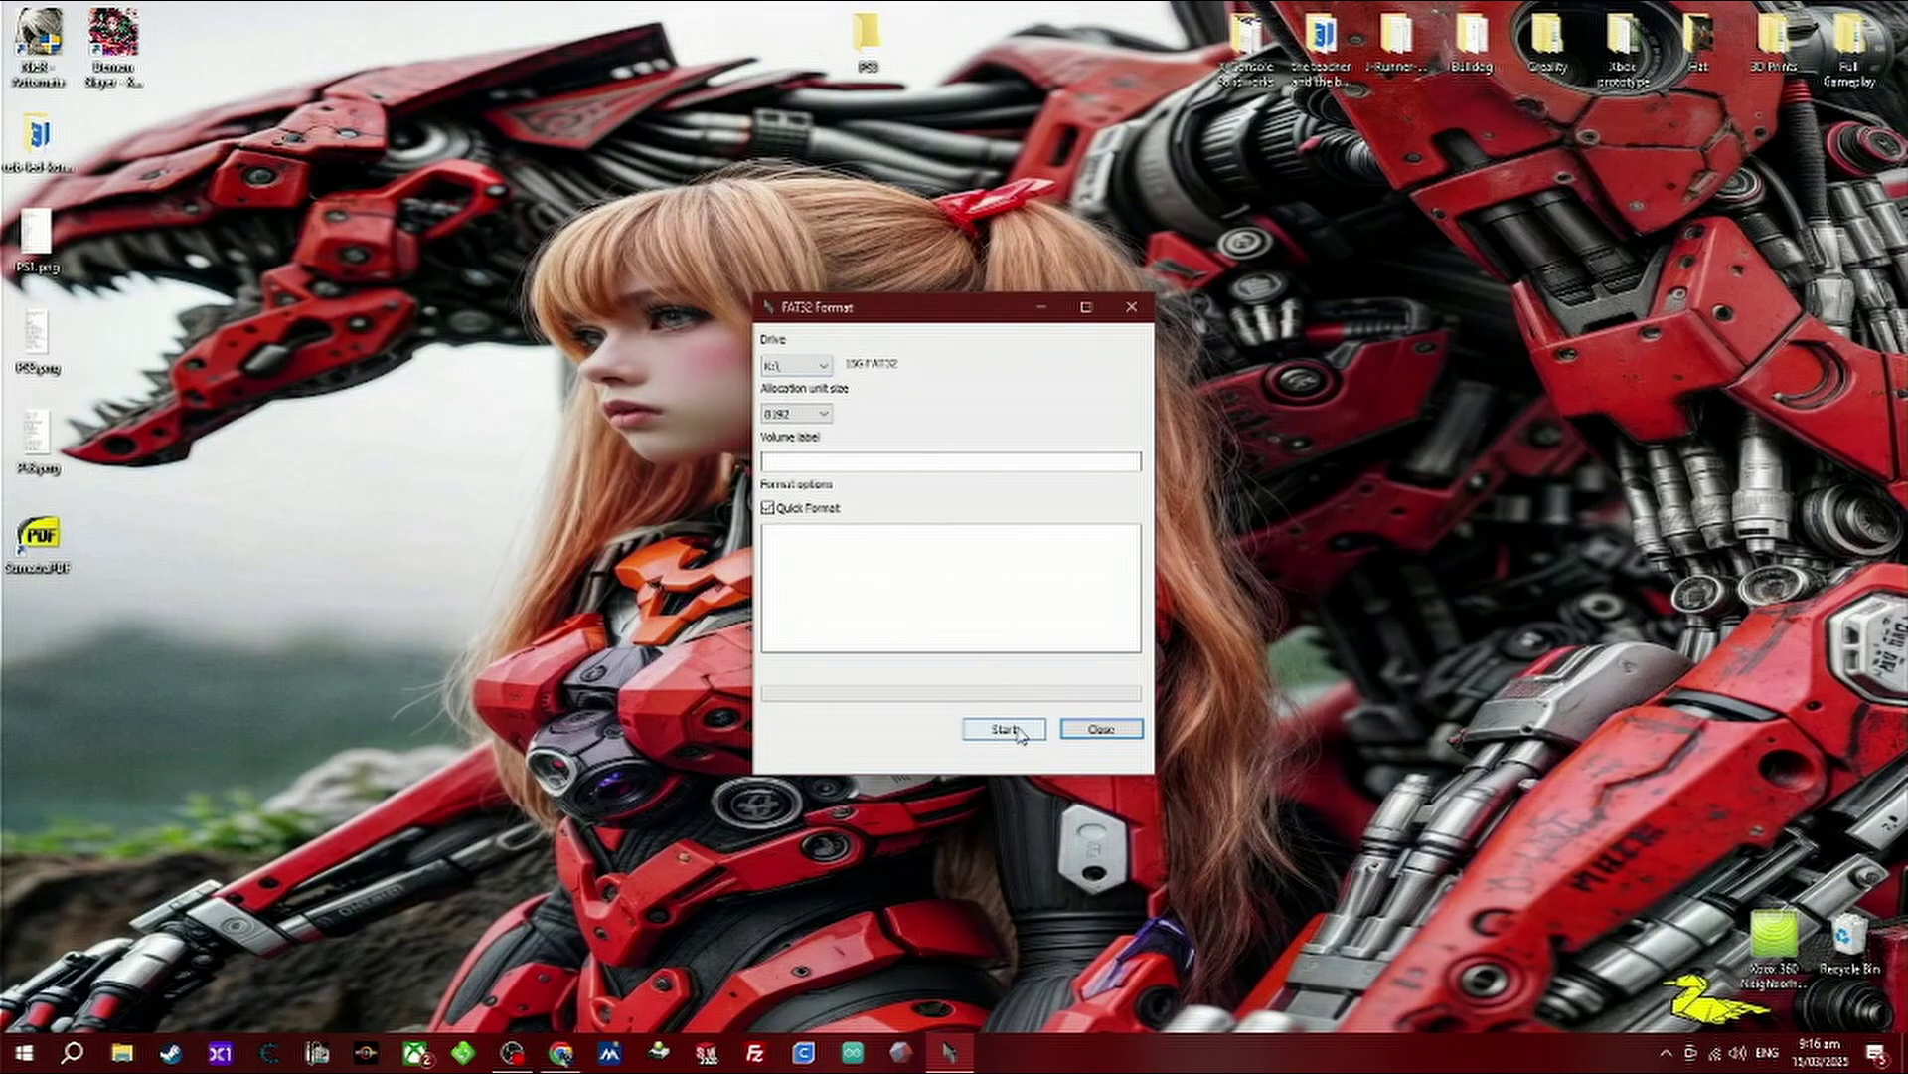
pyautogui.click(934, 598)
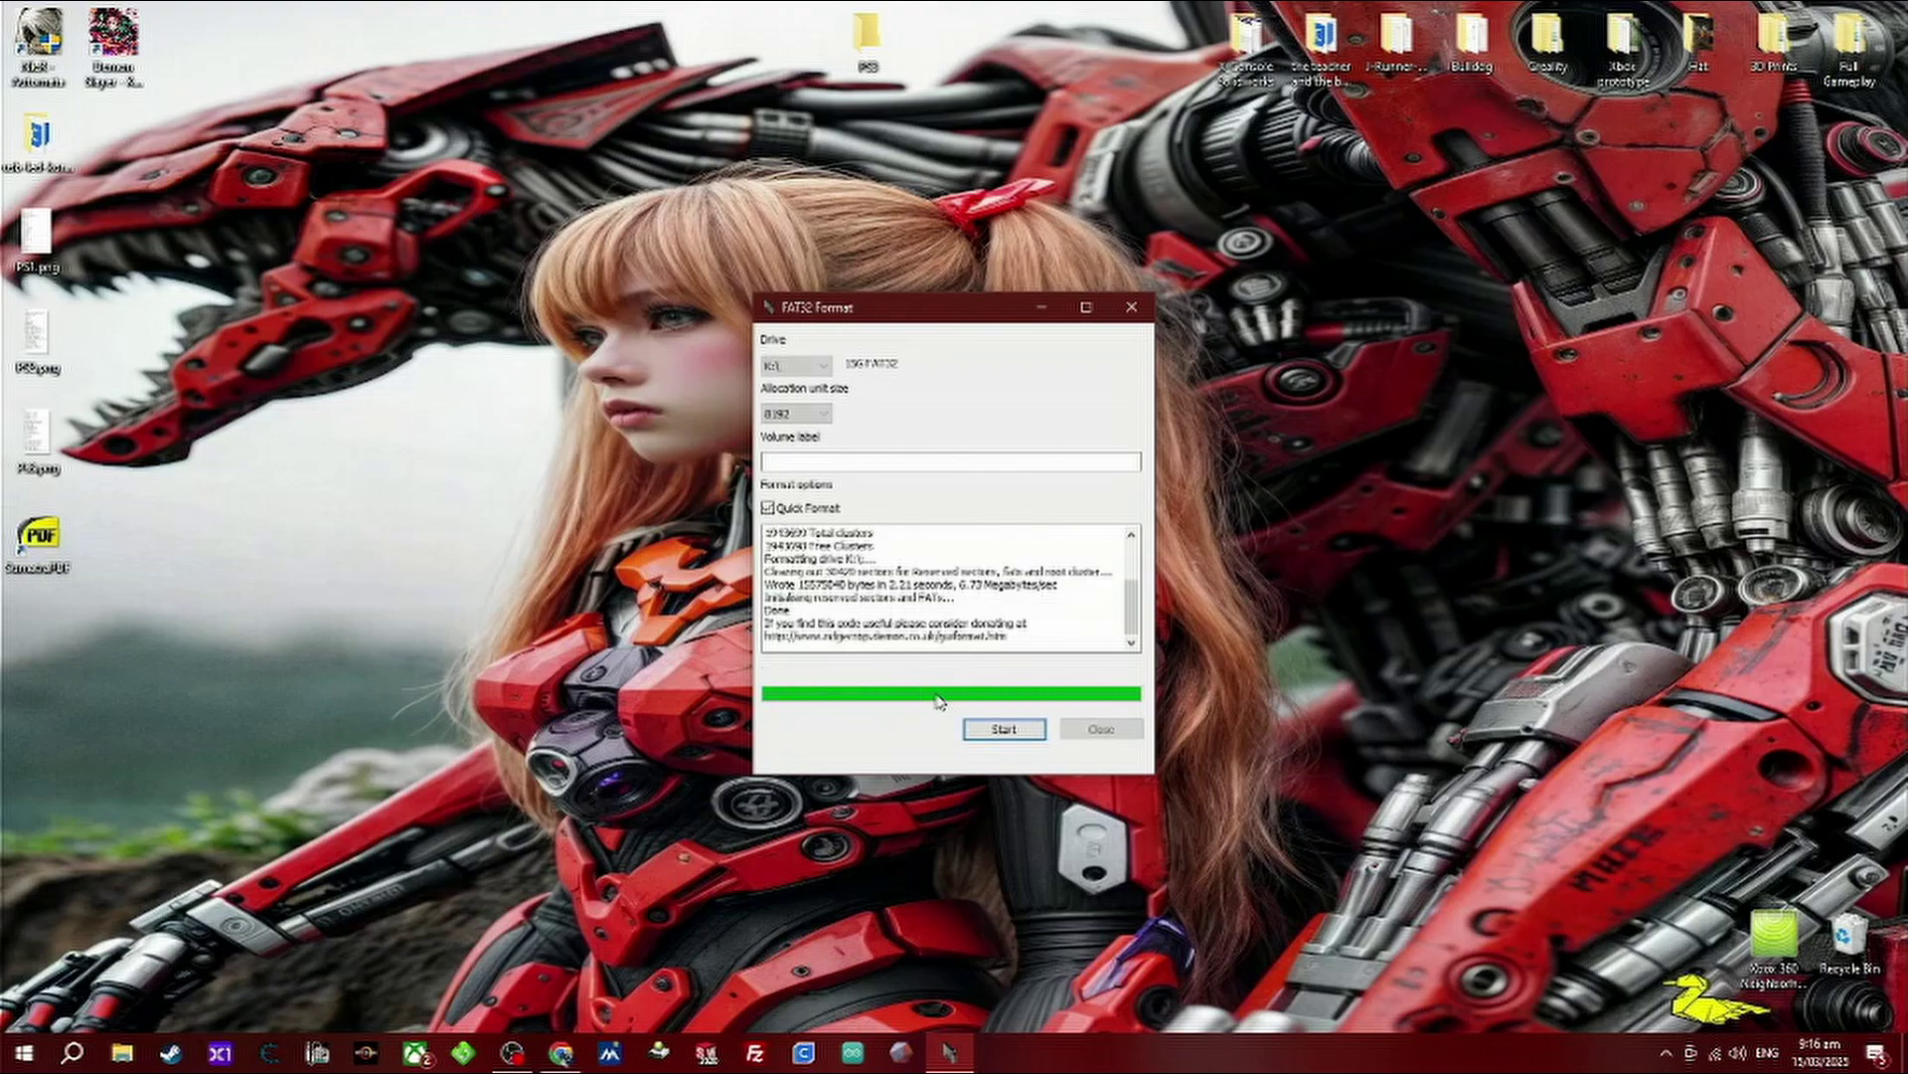
pyautogui.click(1101, 728)
# Step: Copy the multiMAN .pkg file from the desktop and paste it into the empty USB Drive (K:)
pyautogui.rightClick(426, 550)
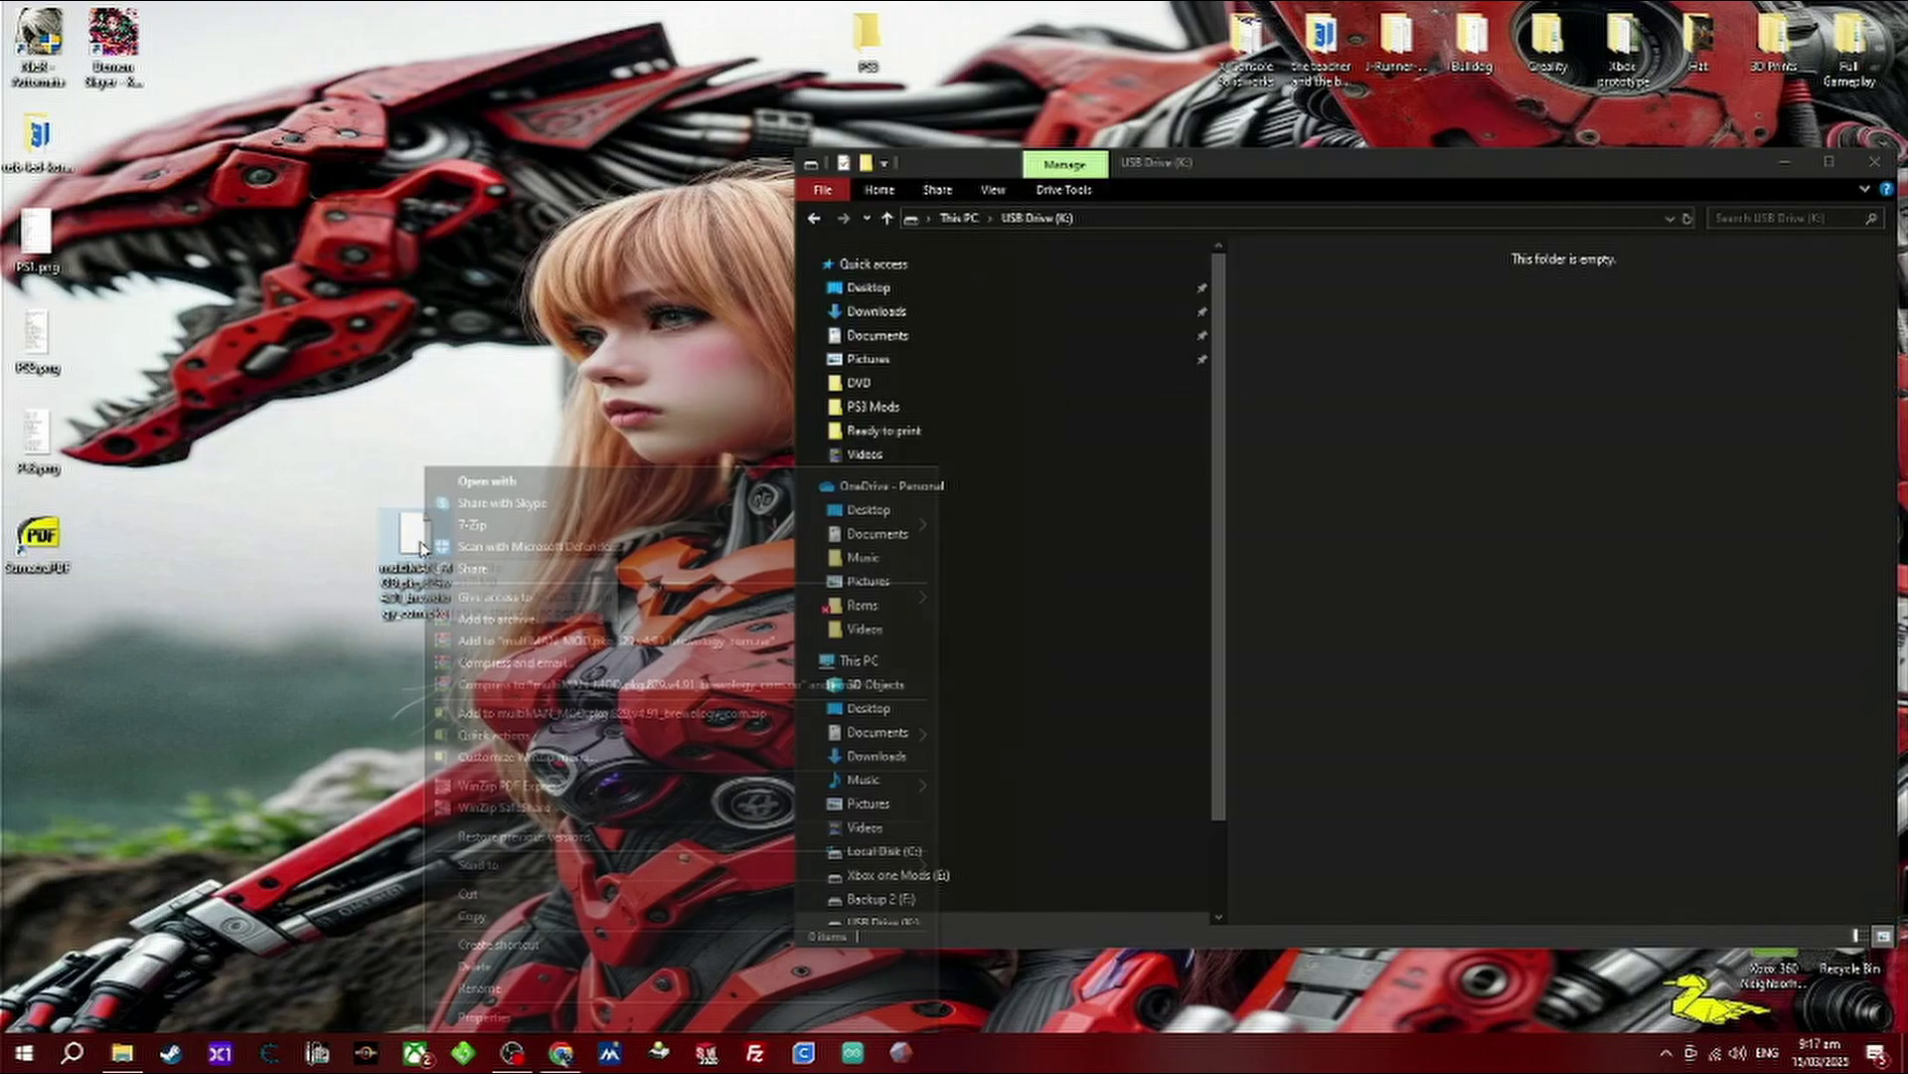
pyautogui.click(516, 918)
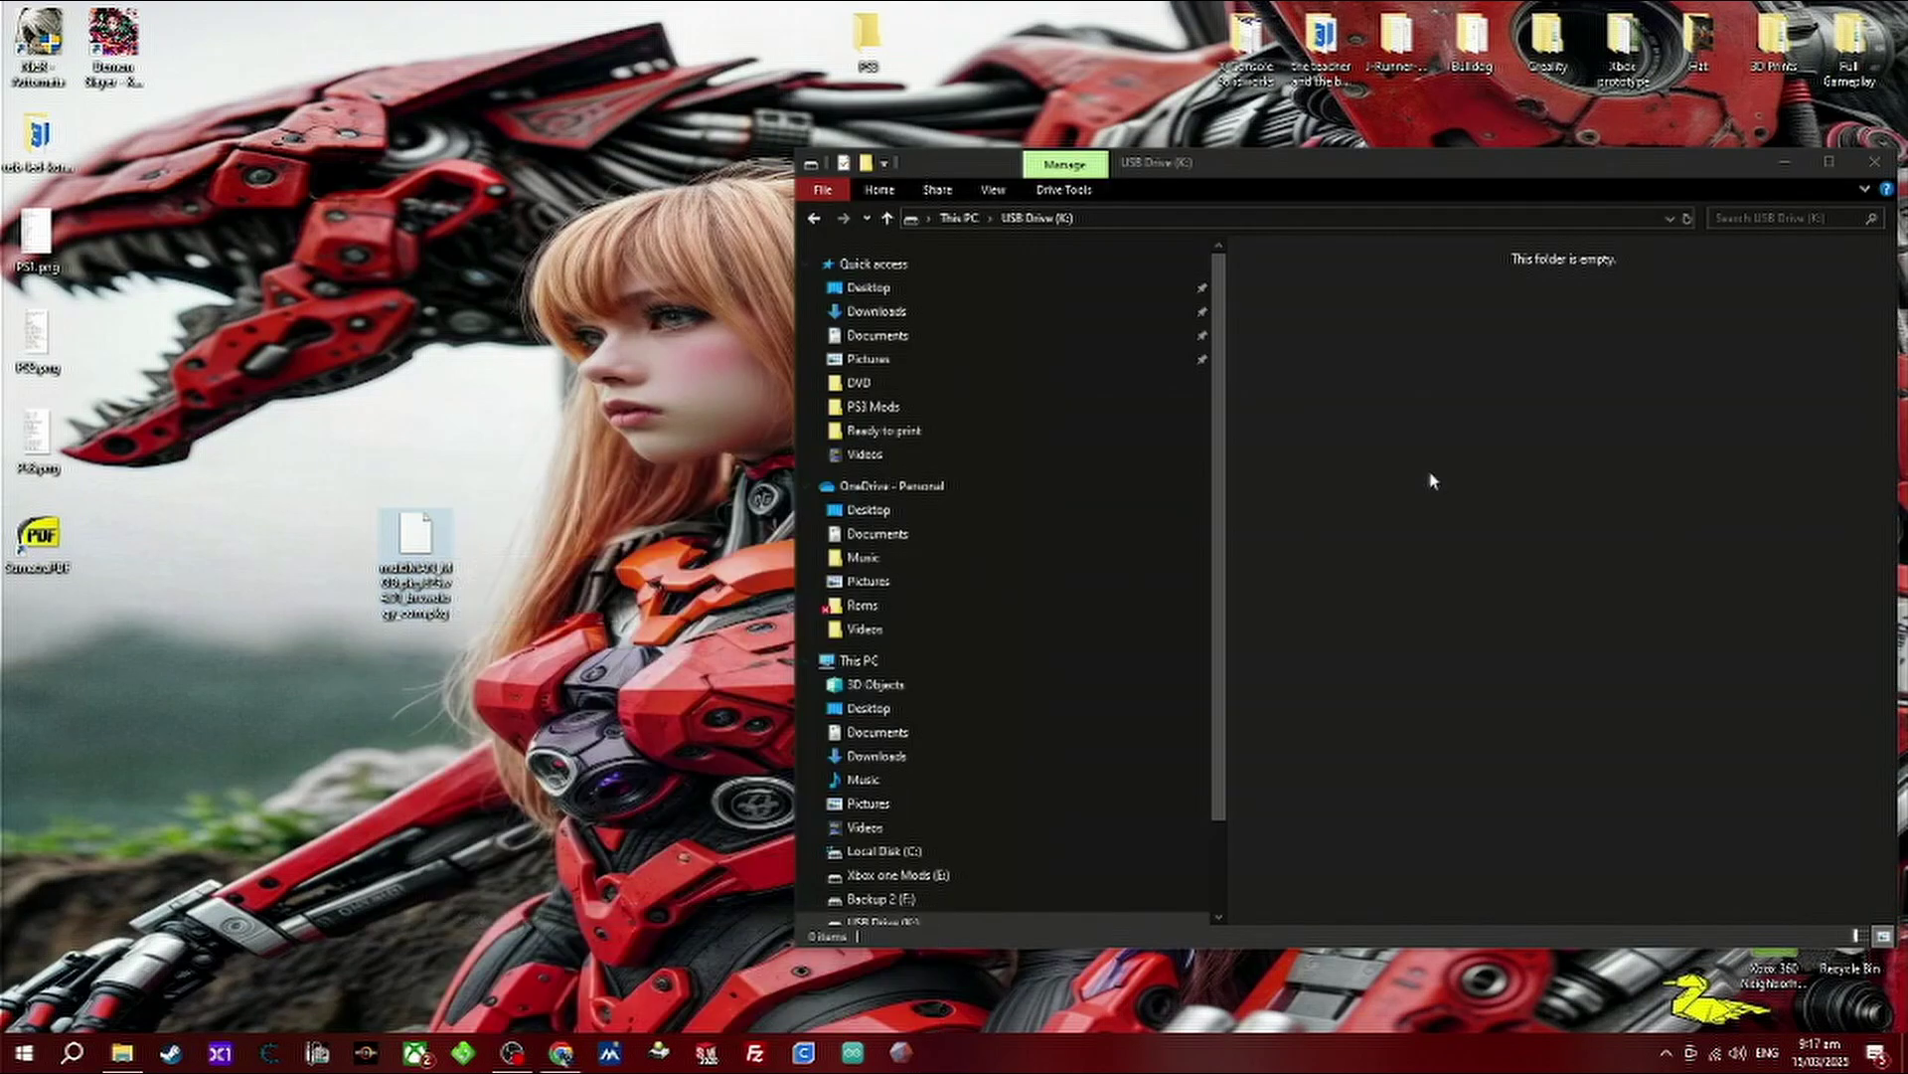
pyautogui.rightClick(1493, 484)
pyautogui.click(1556, 629)
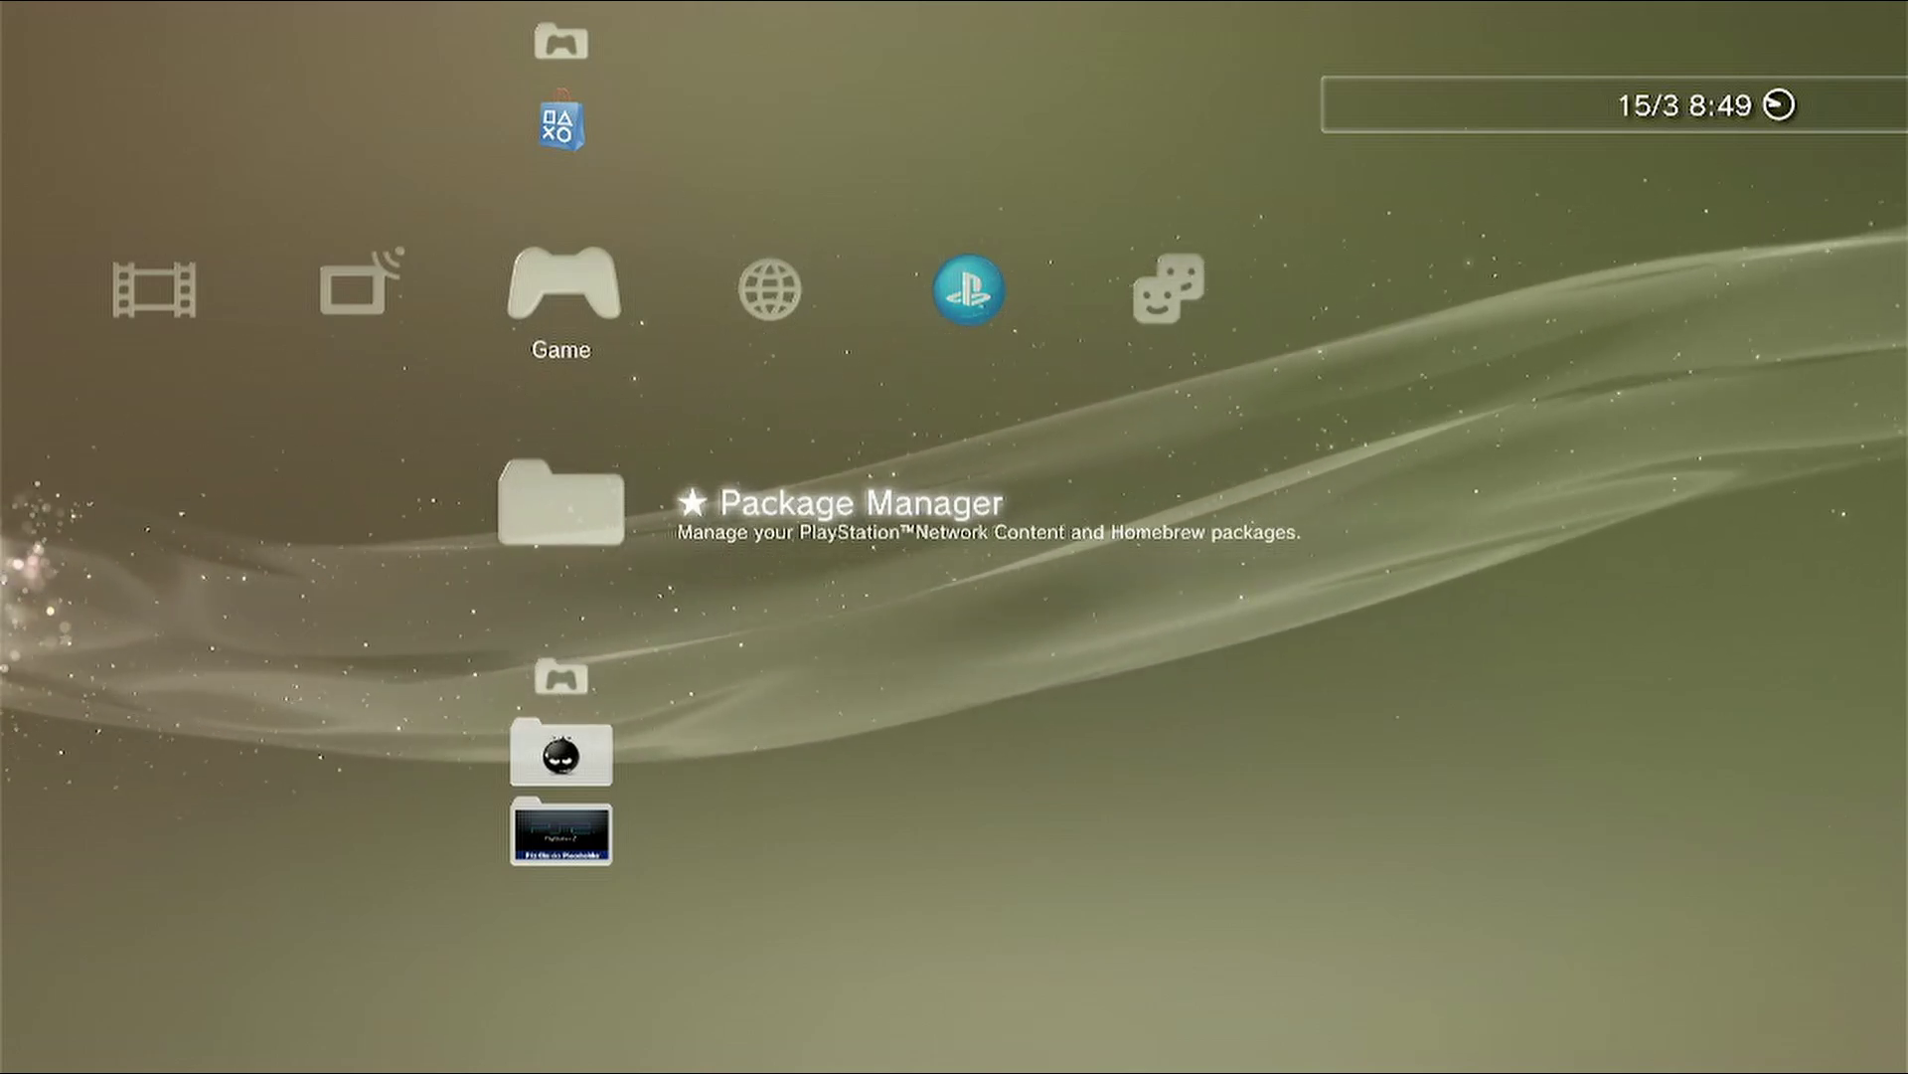
# Step: Install multiMAN_MOD.pkg.829.v4.91_brewology_com.pkg through Package Manager's Standard install
pyautogui.press('Return')
pyautogui.press('Down')
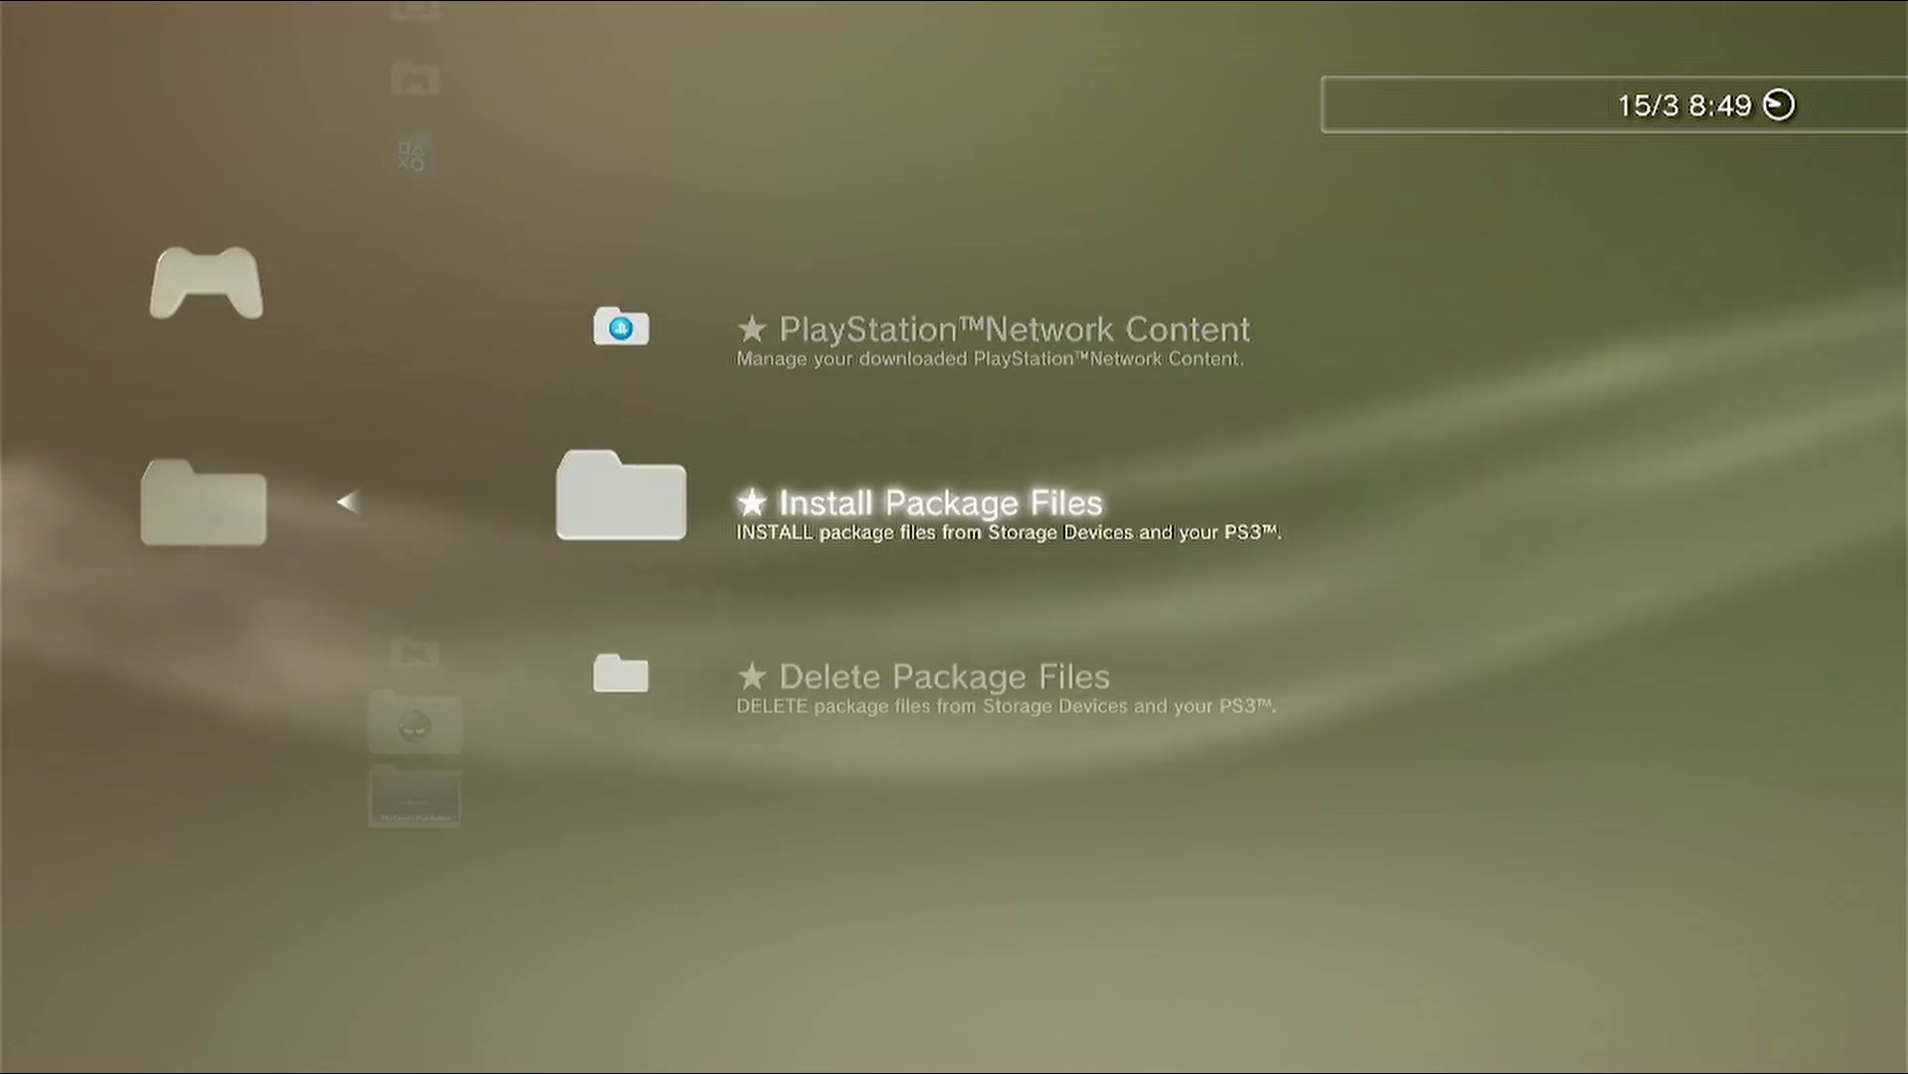
pyautogui.press('Return')
pyautogui.press('Down')
pyautogui.press('Down')
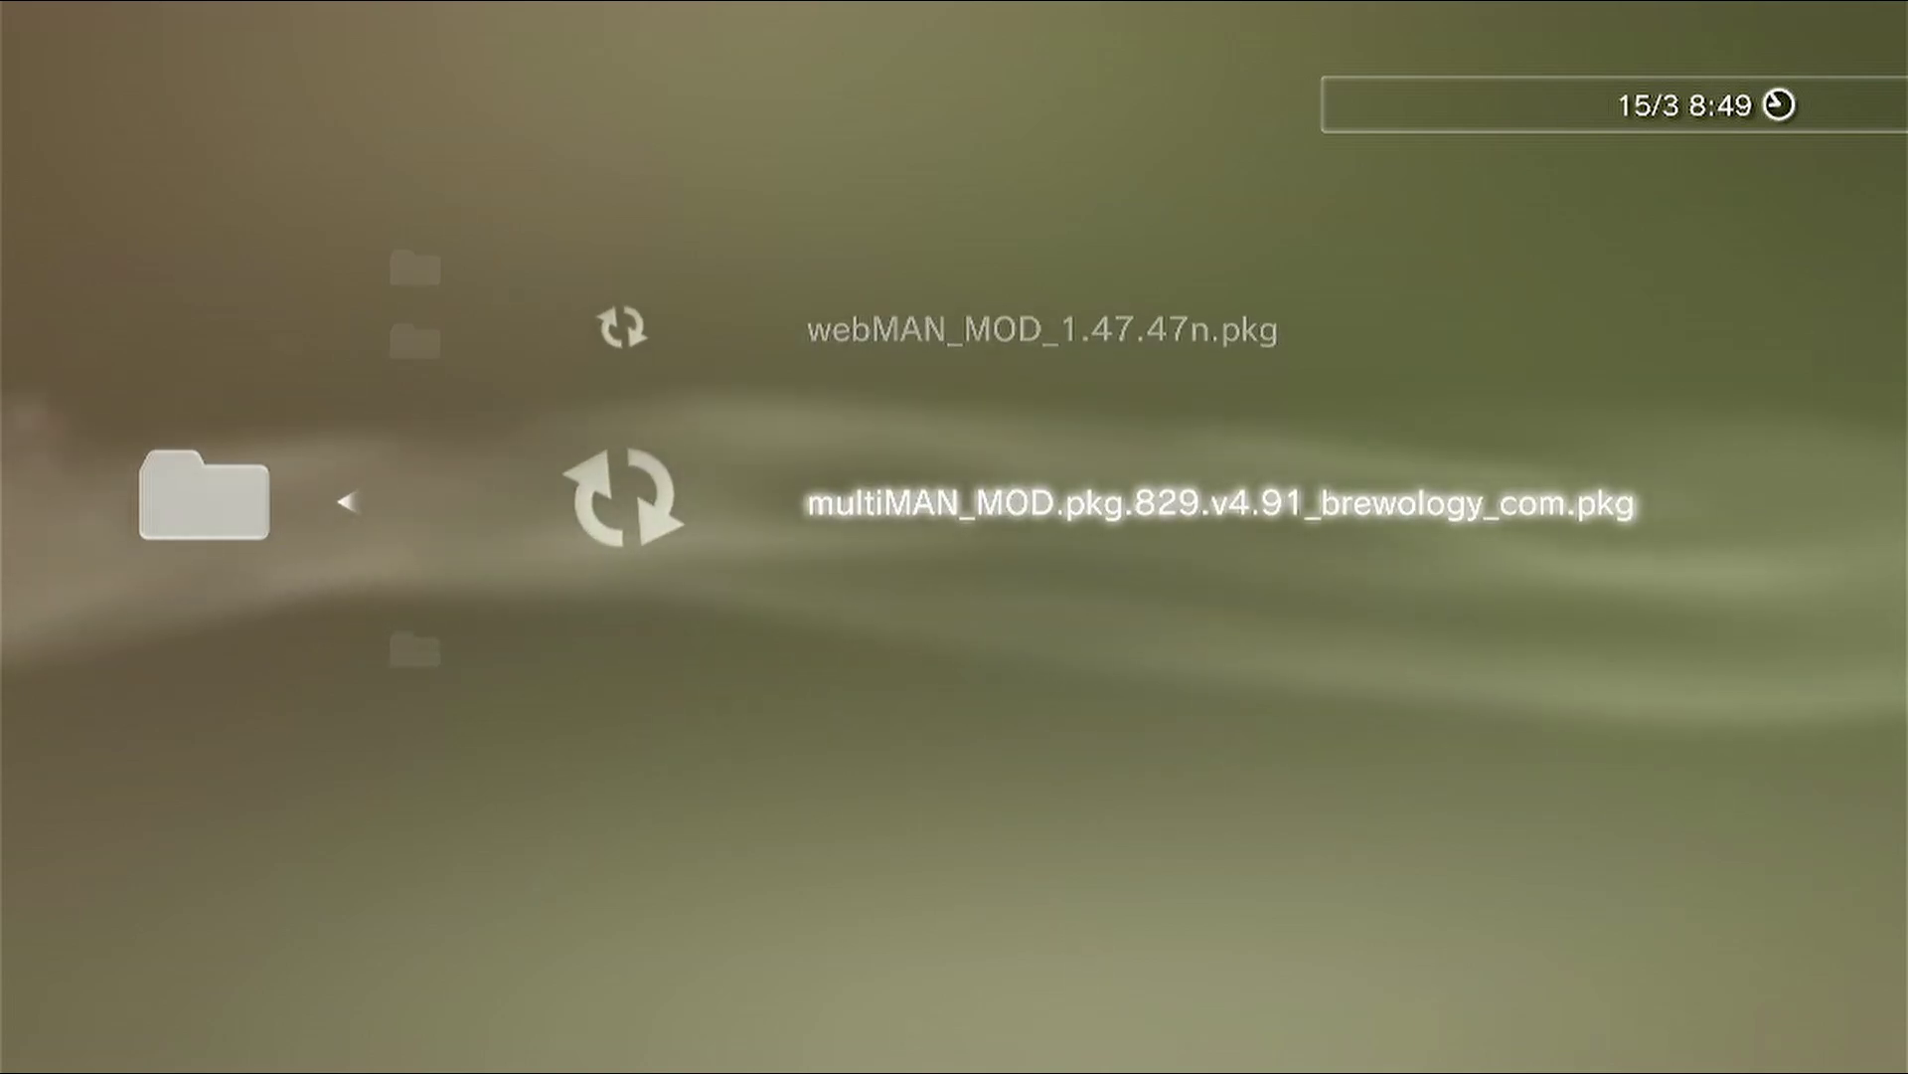
pyautogui.press('Return')
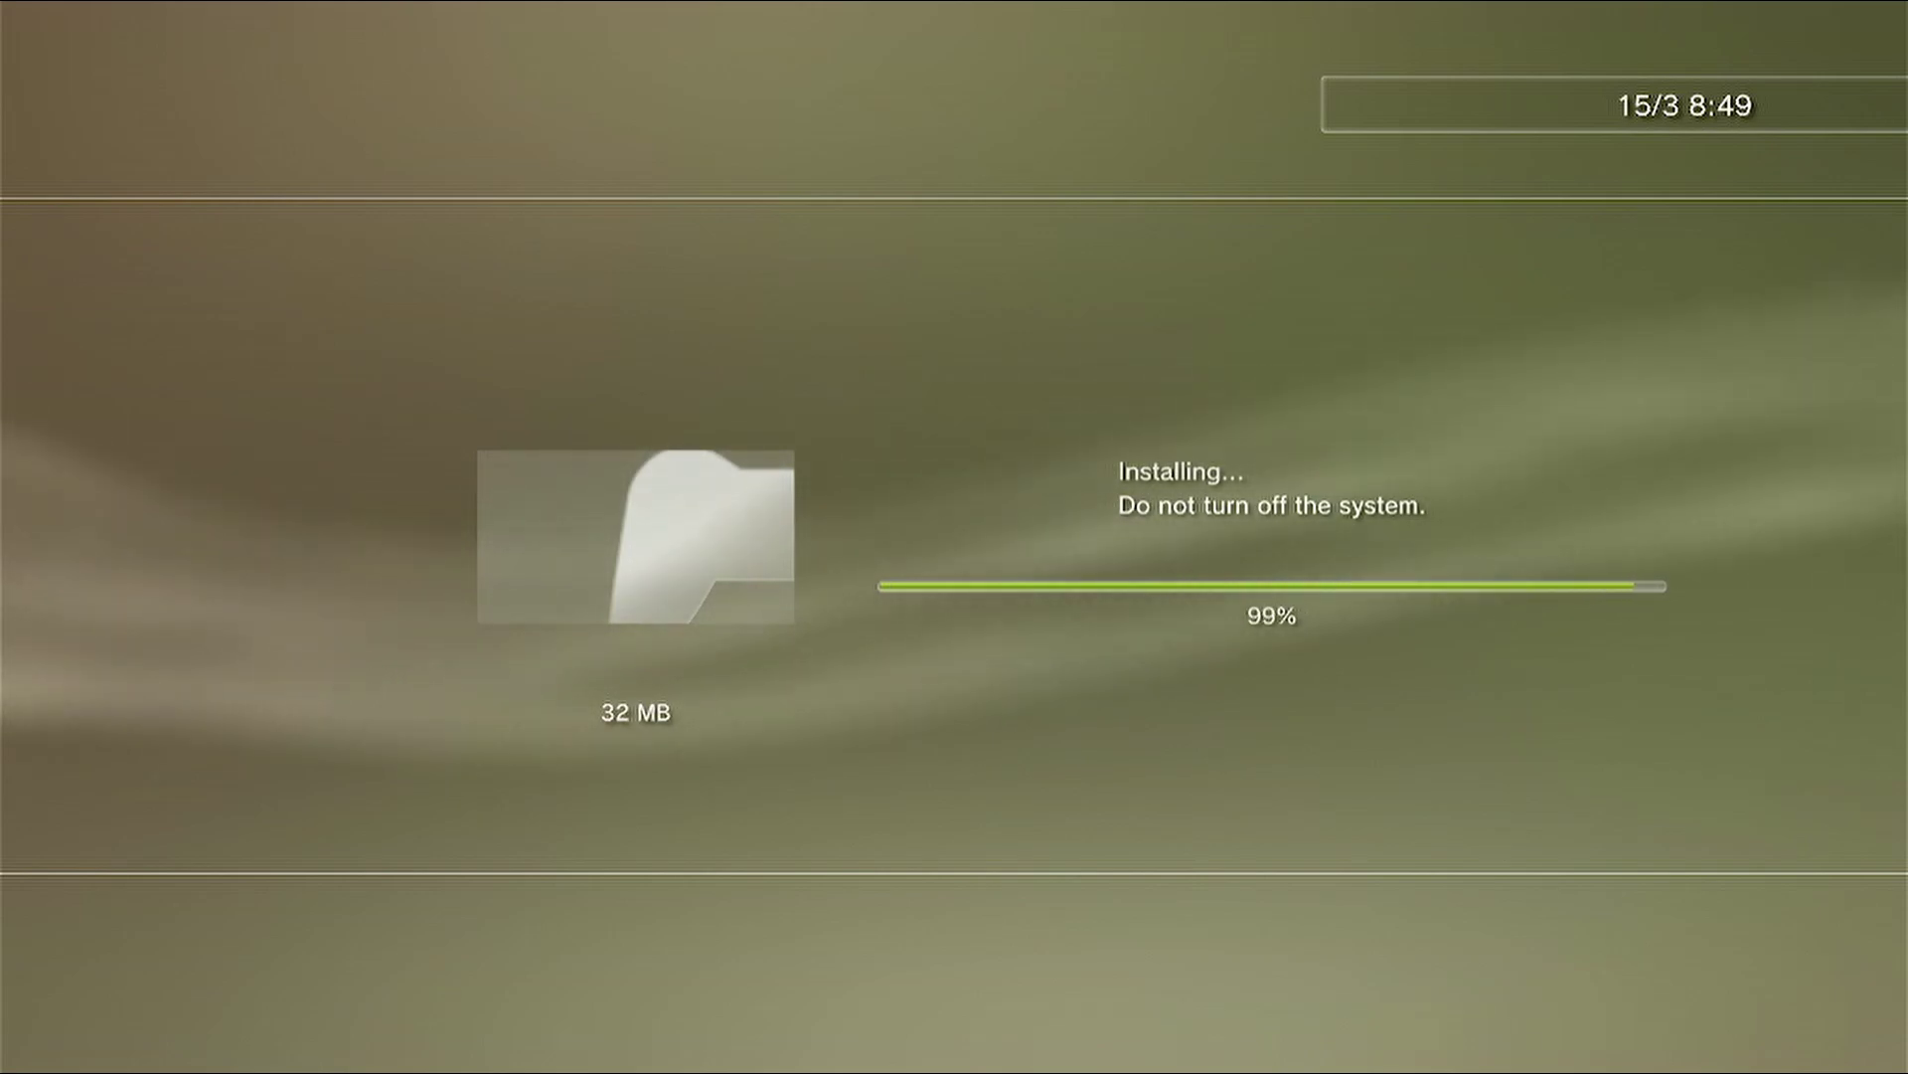
# Step: Launch multiMAN MOD from the PlayStation 3 game folder in the Game column
pyautogui.press('Escape')
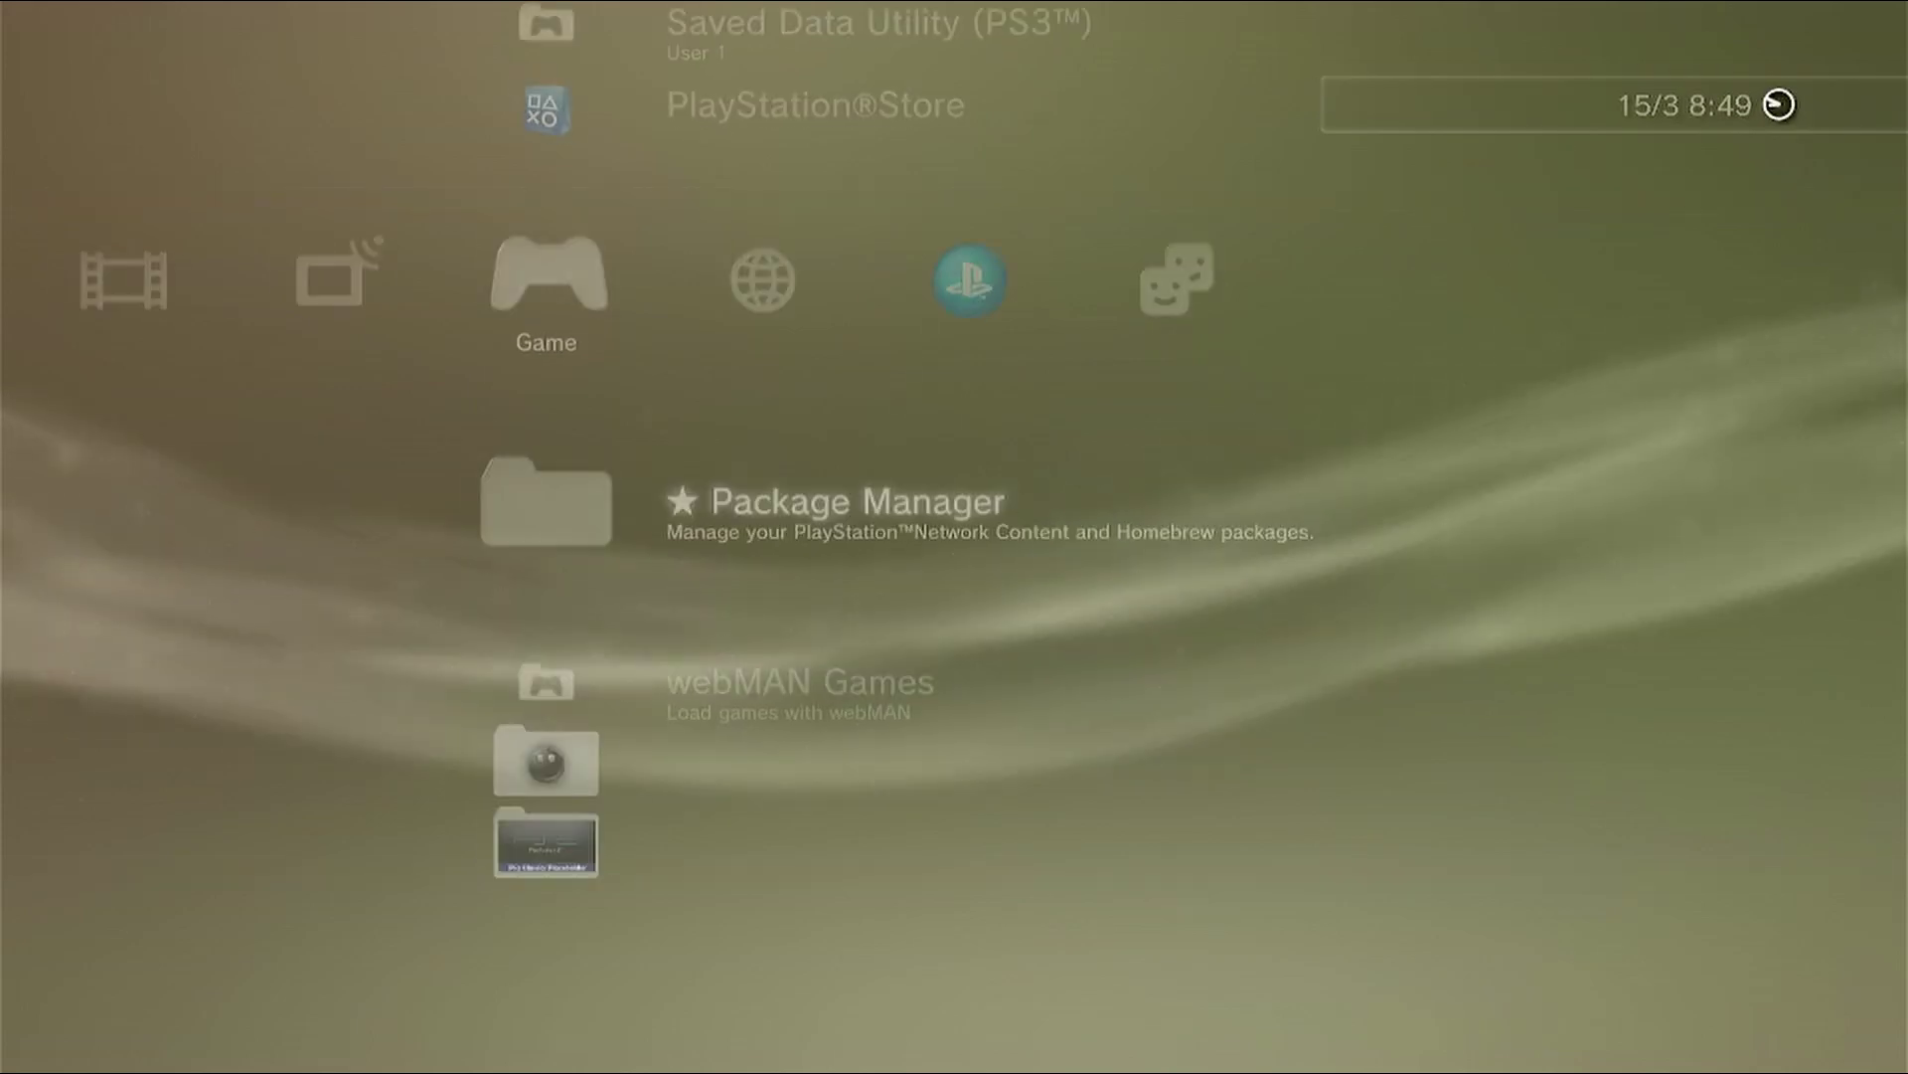
pyautogui.press('Down')
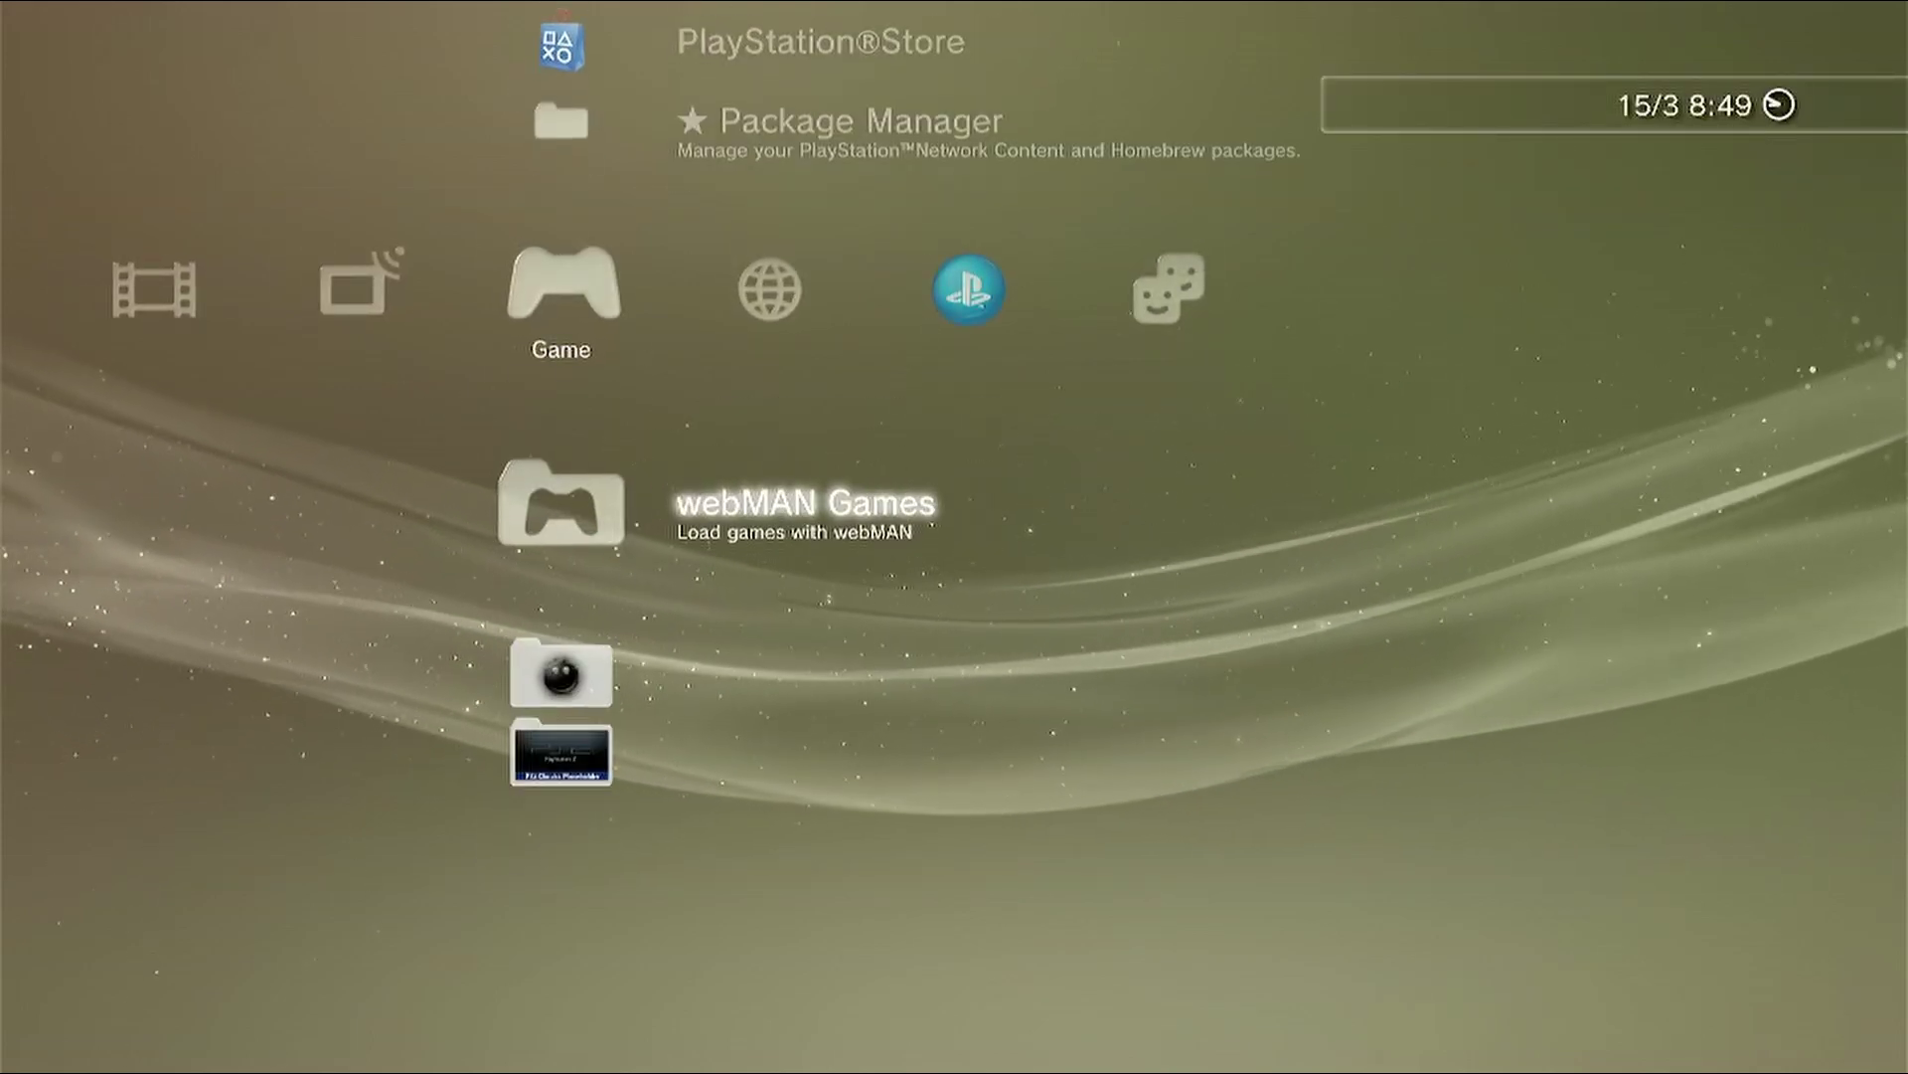
pyautogui.press('Down')
pyautogui.press('Return')
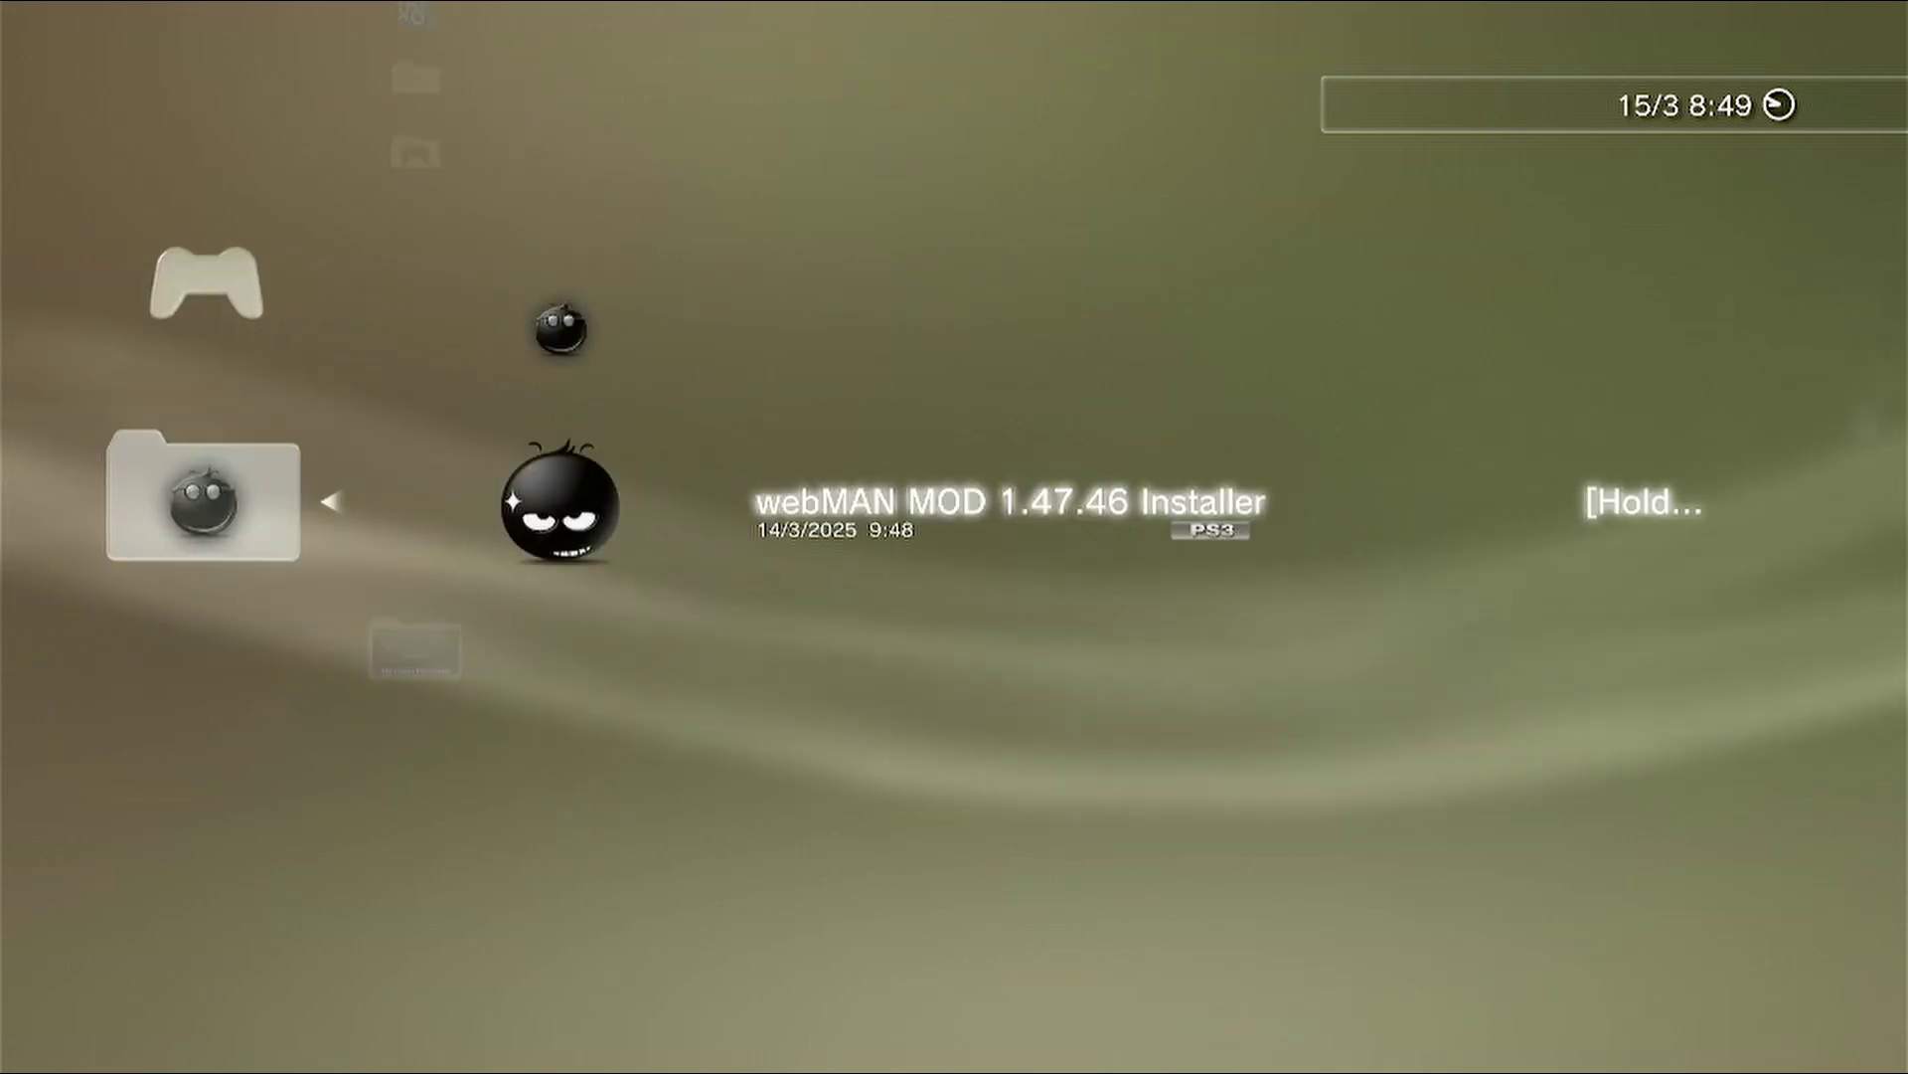
pyautogui.press('Up')
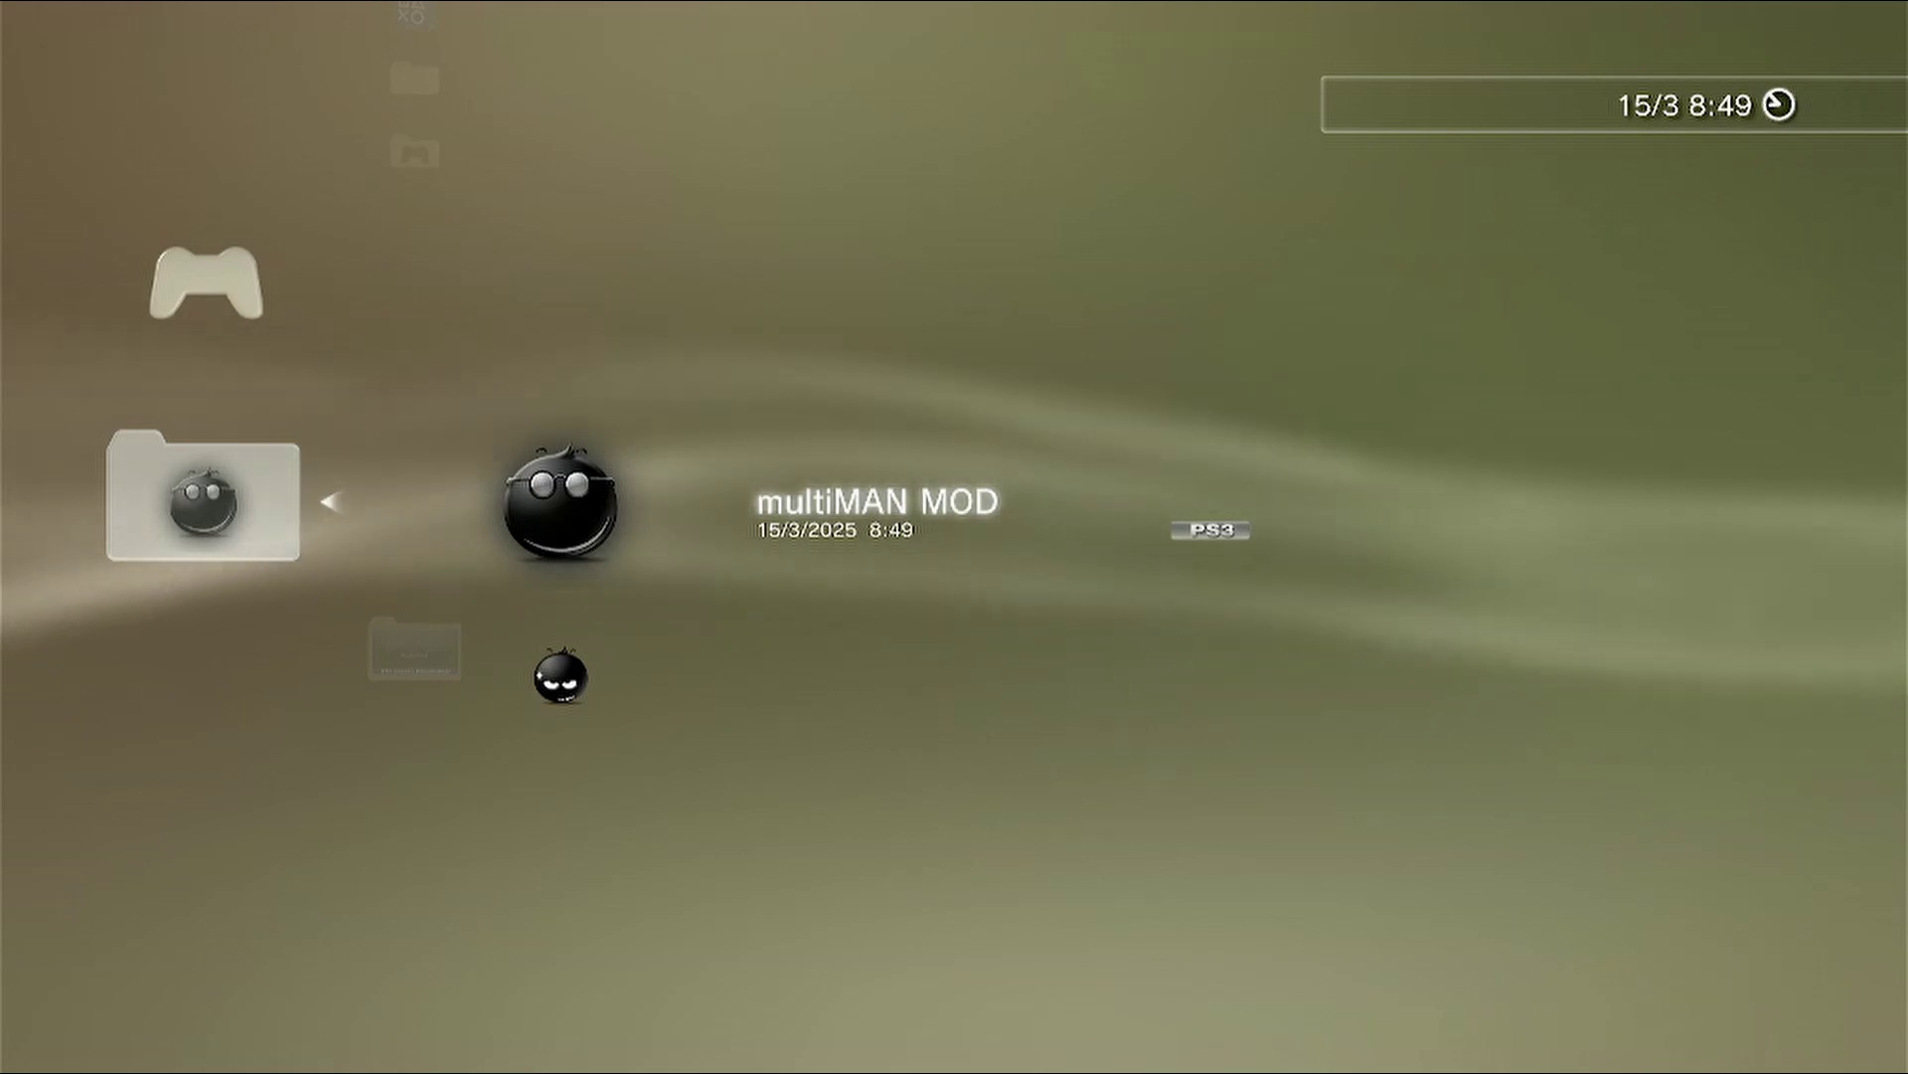
pyautogui.press('Return')
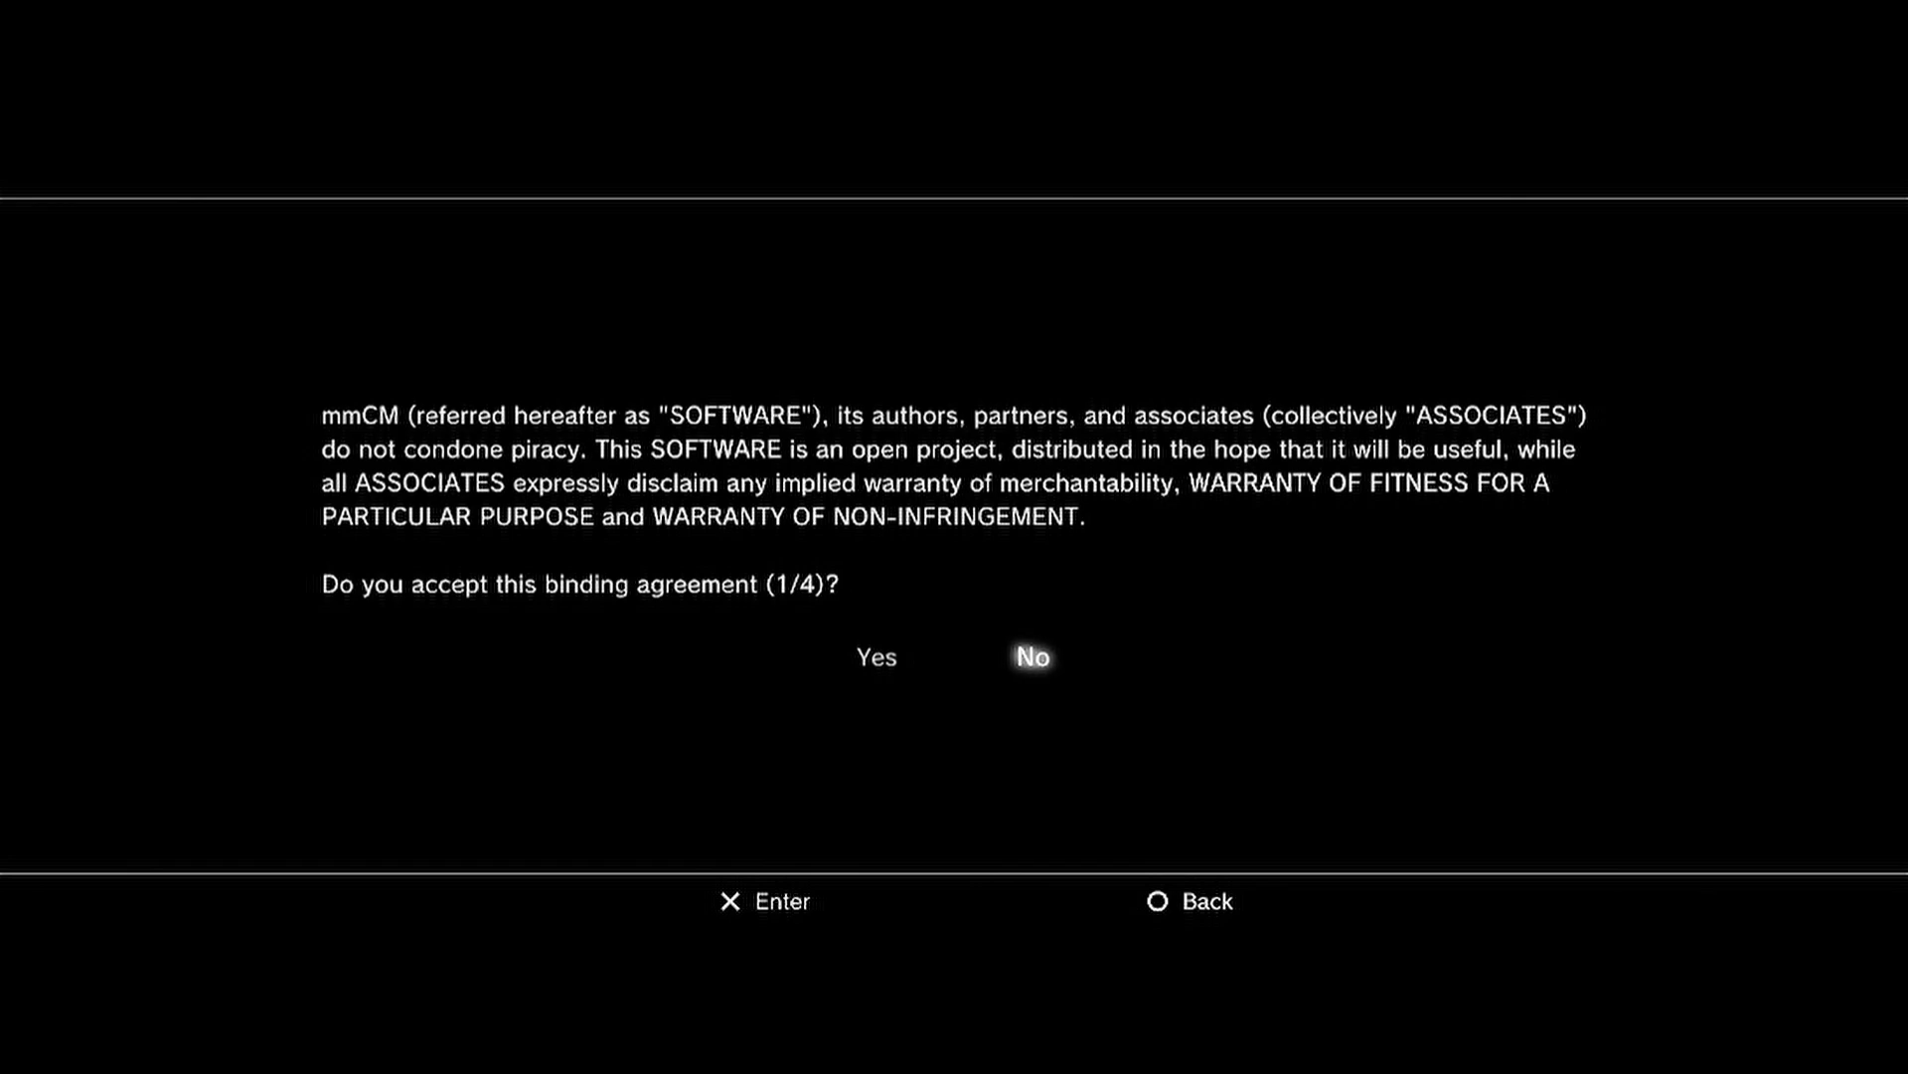
# Step: Agree to all four mmCM disclaimer pages and enter File Manager / mmOS
pyautogui.press('Left')
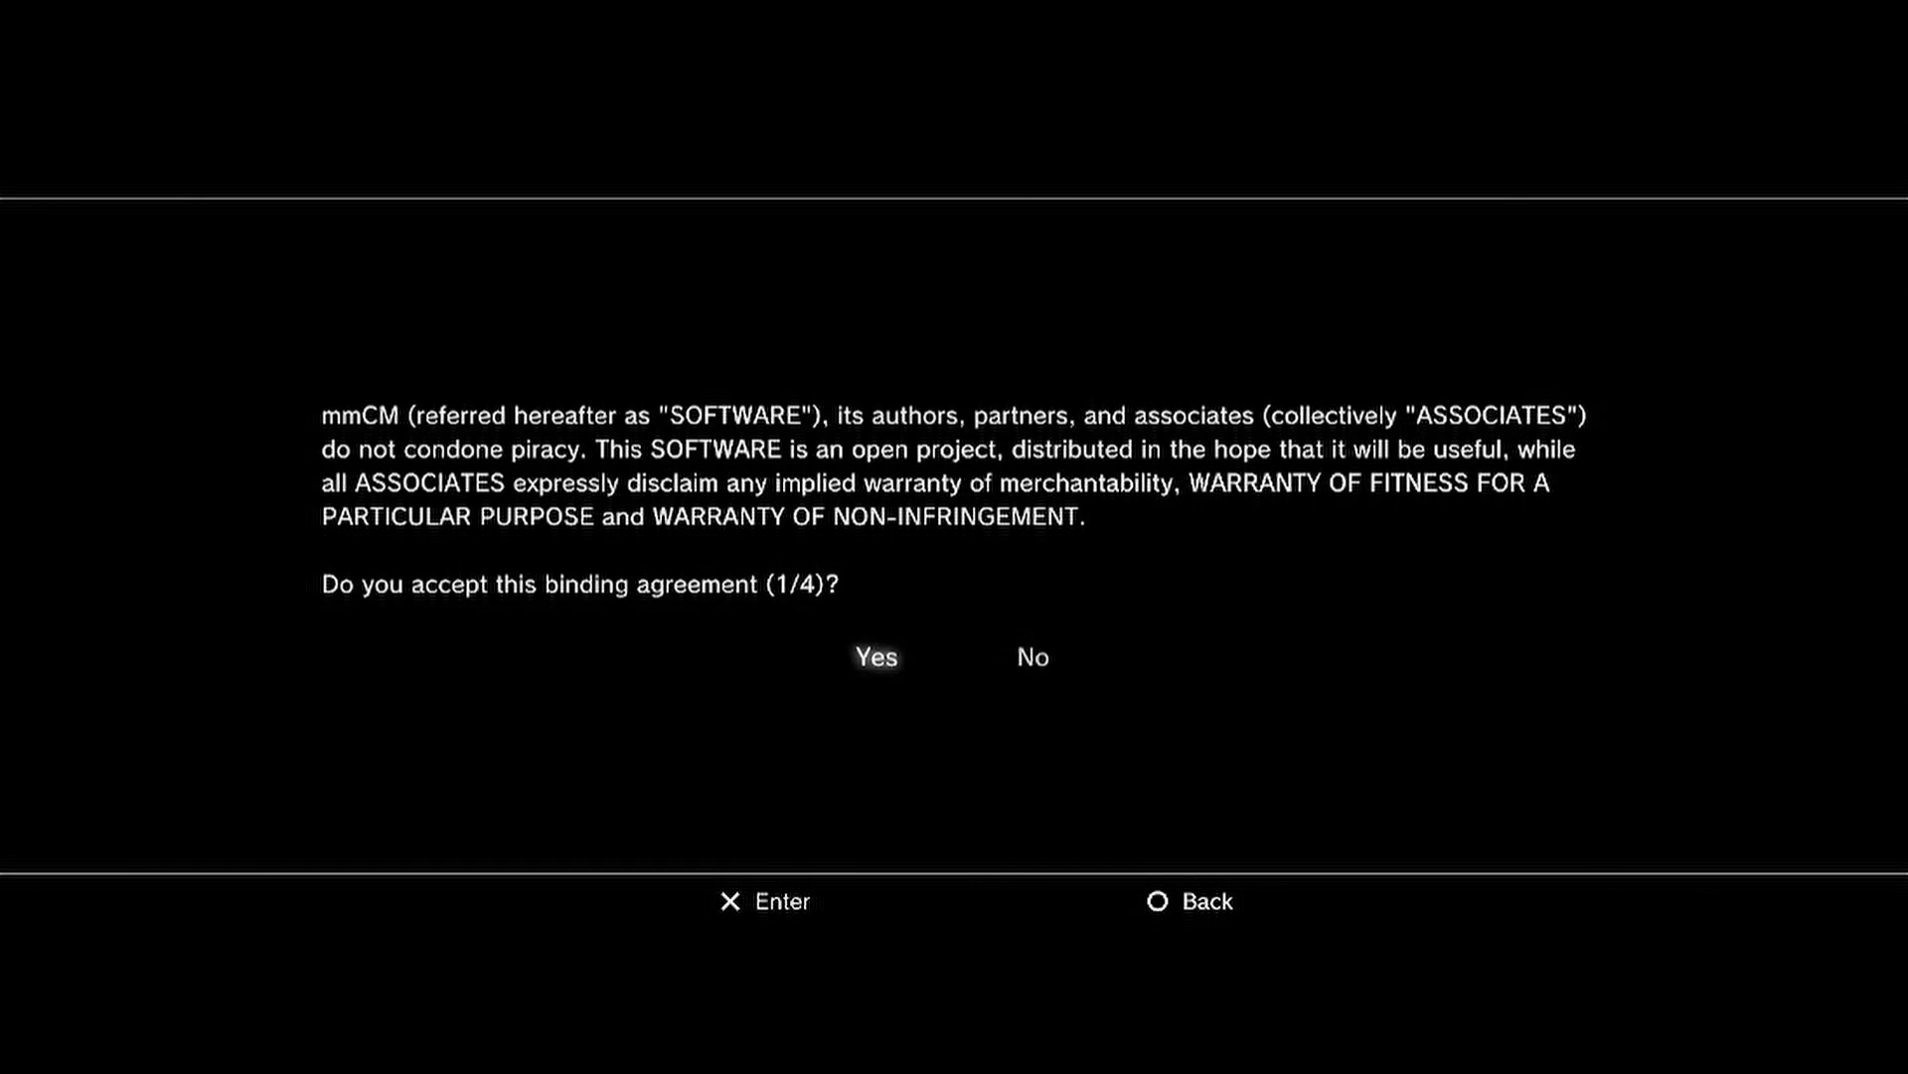
pyautogui.press('Return')
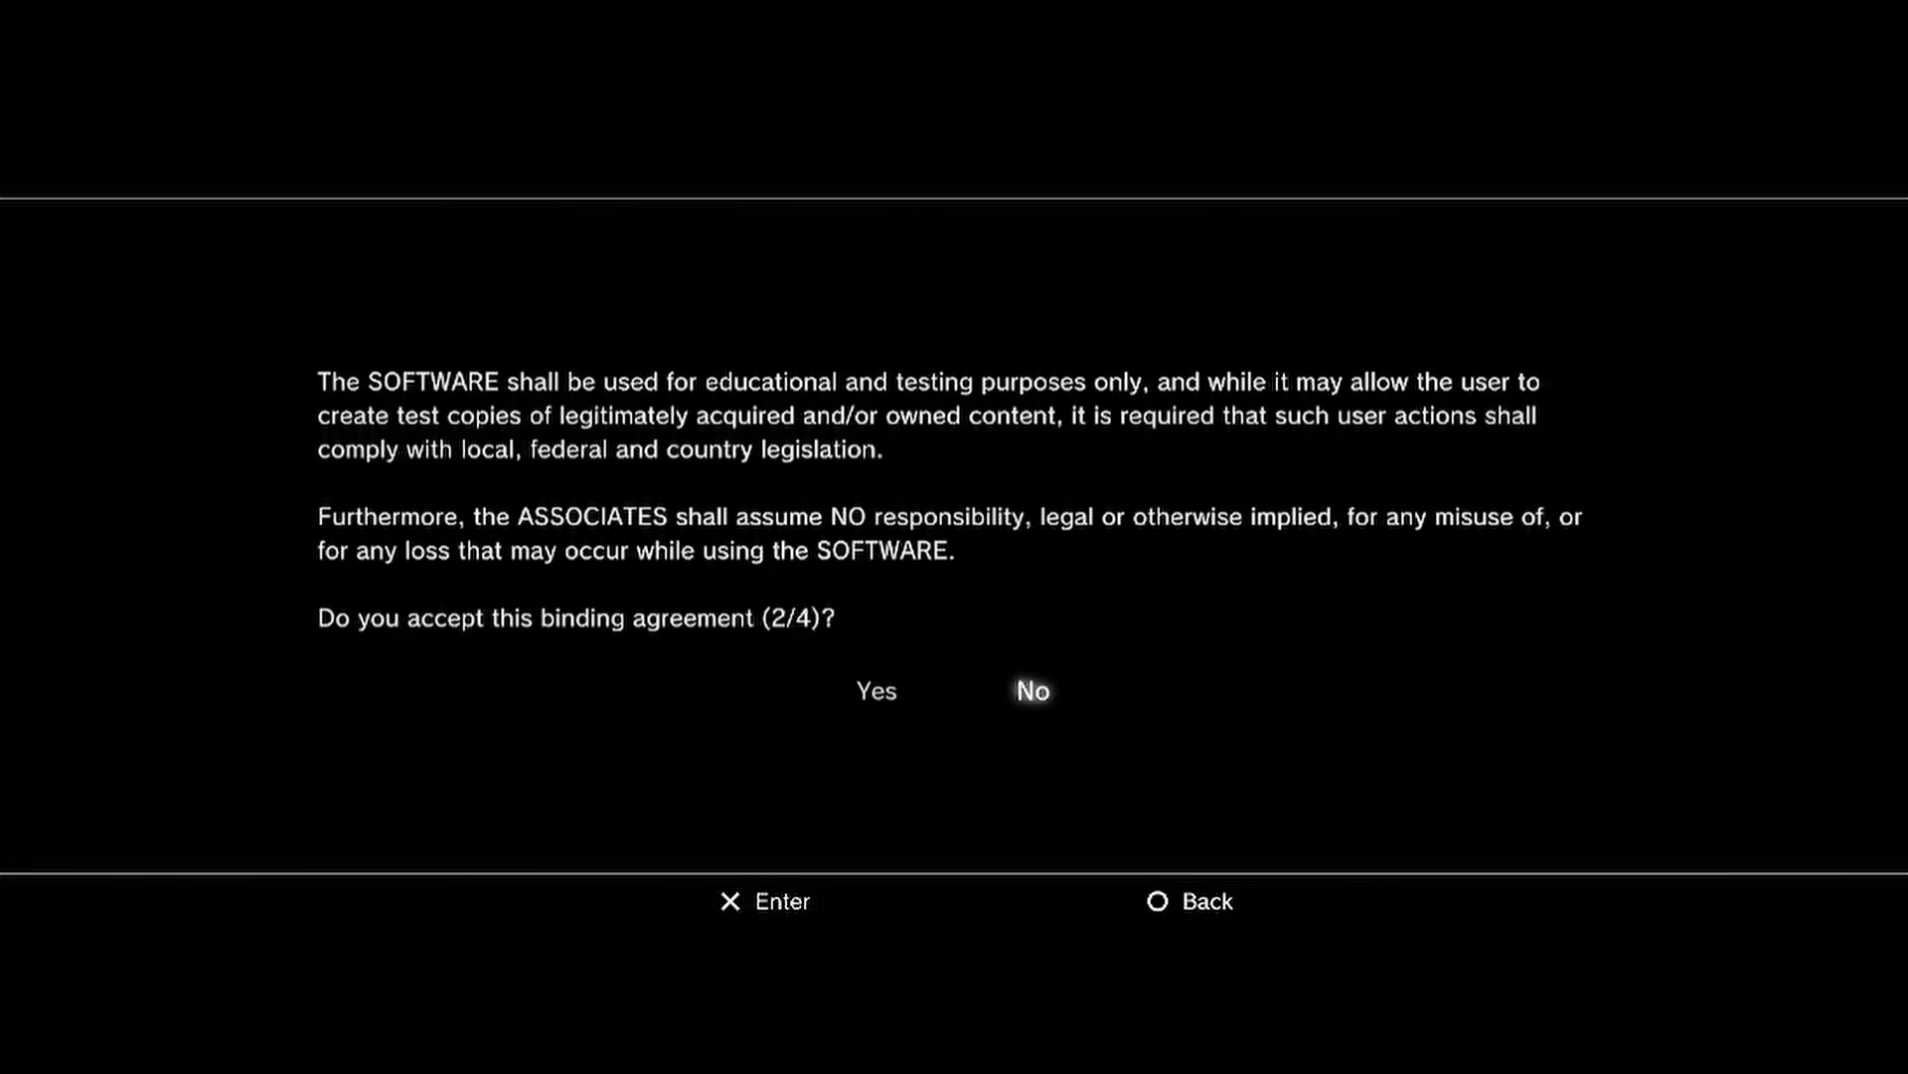
pyautogui.press('Left')
pyautogui.press('Return')
pyautogui.press('Left')
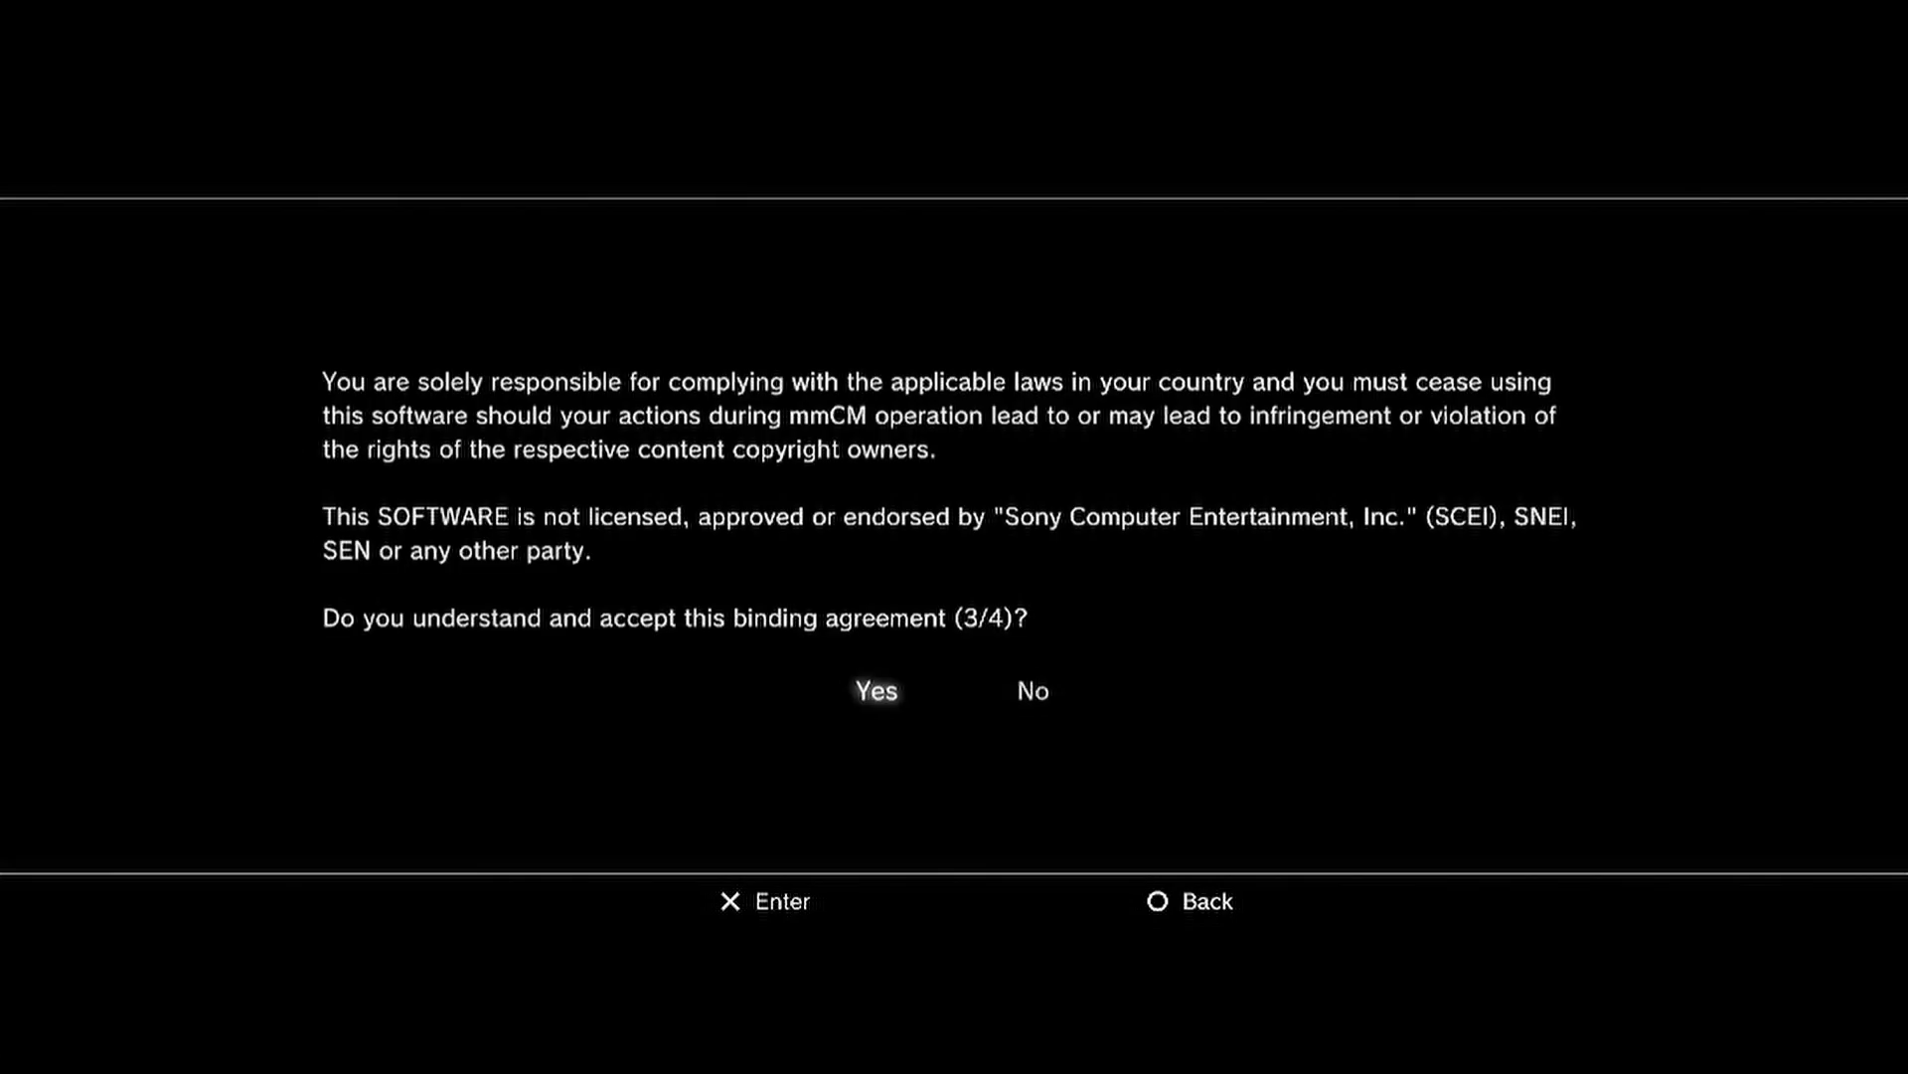
pyautogui.press('Return')
pyautogui.press('Left')
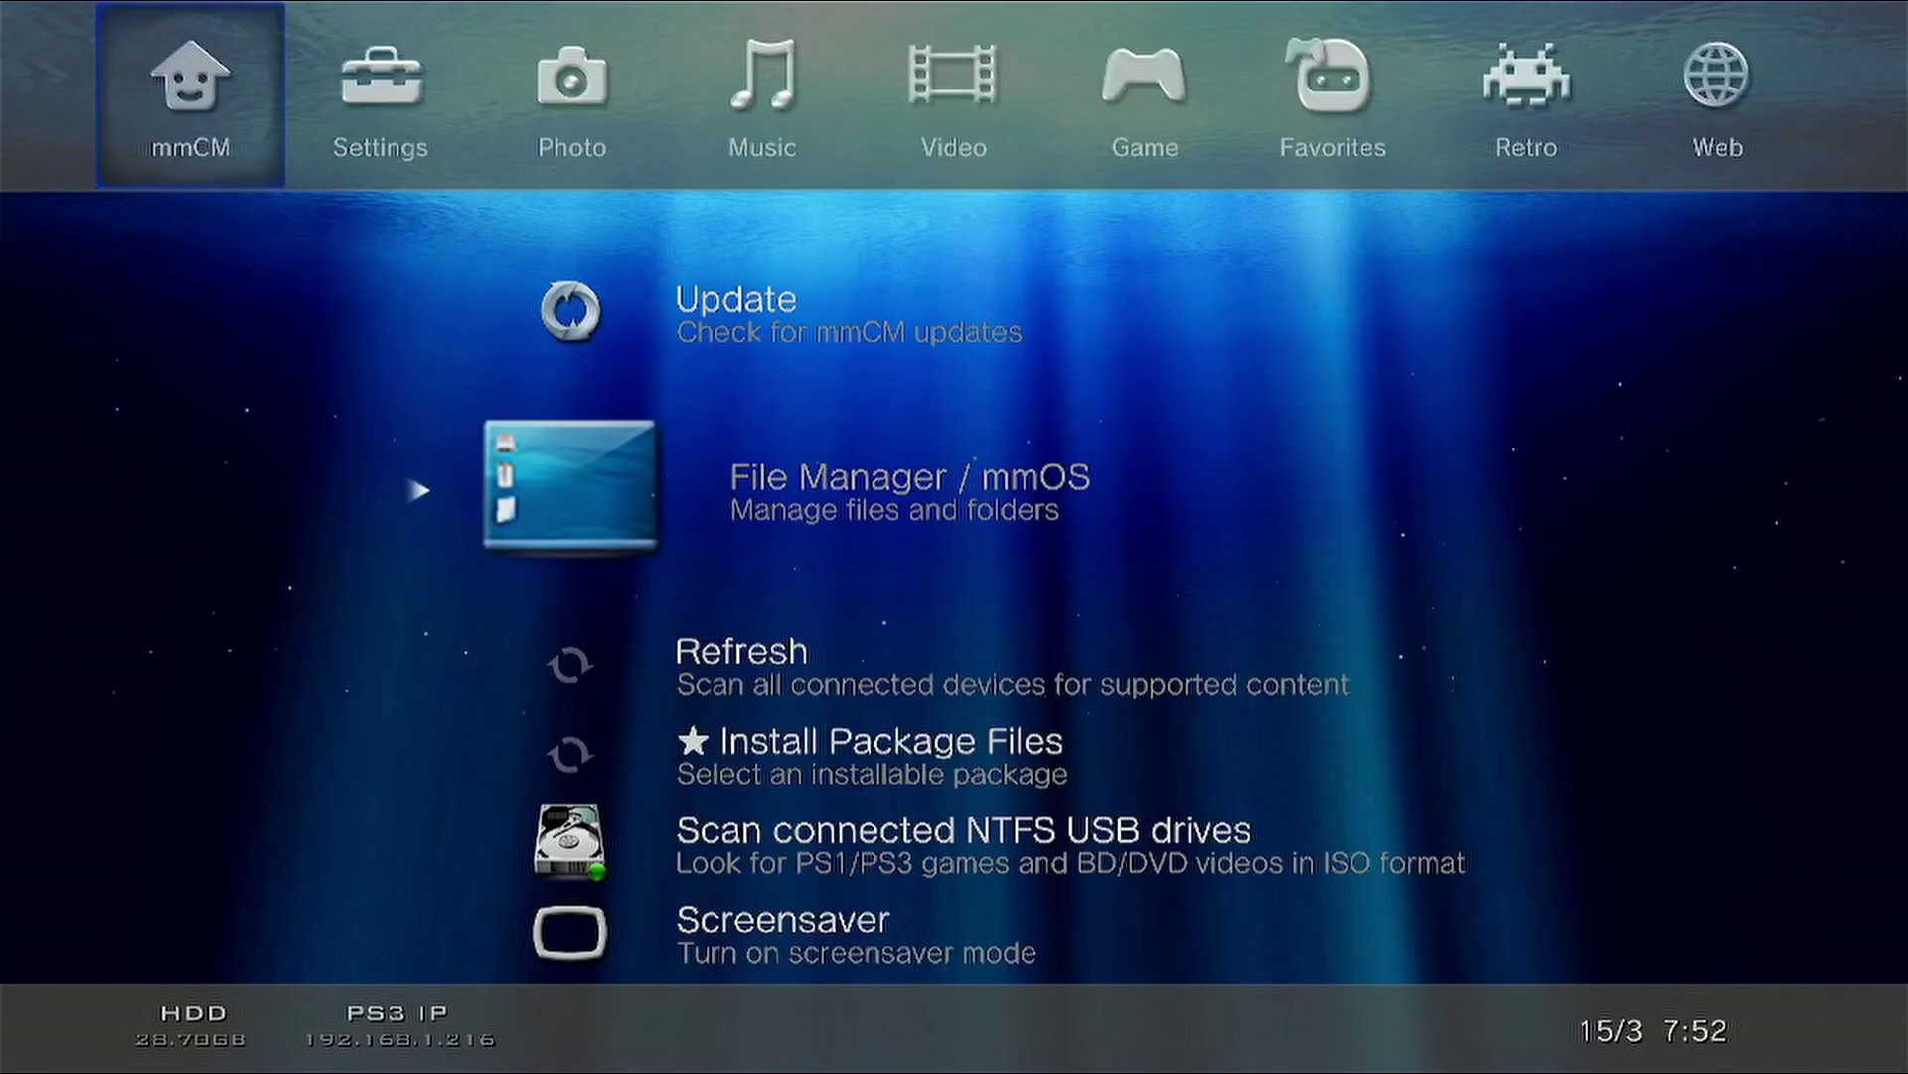
pyautogui.press('Return')
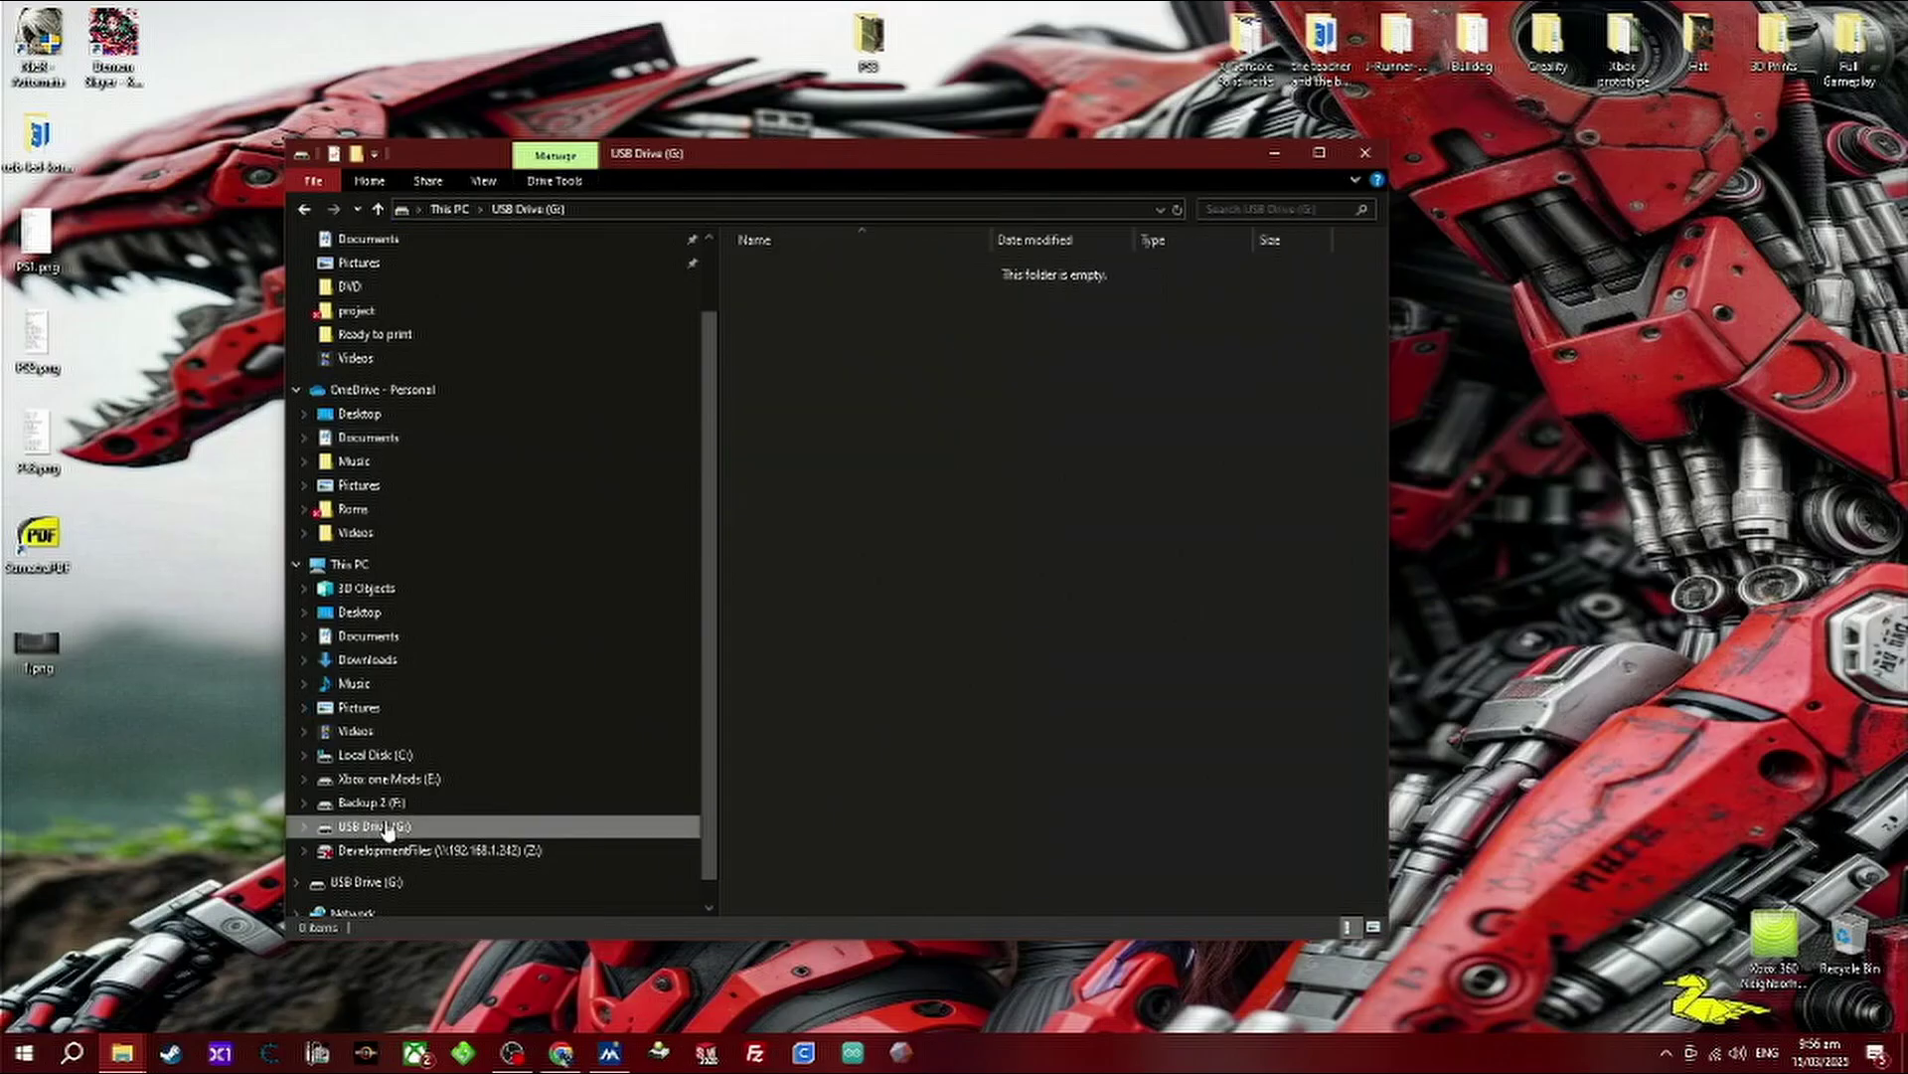
# Step: Maximize the USB Drive (G:) window and bring up the drive's Format dialog
pyautogui.moveTo(714, 153); pyautogui.dragTo(875, 89)
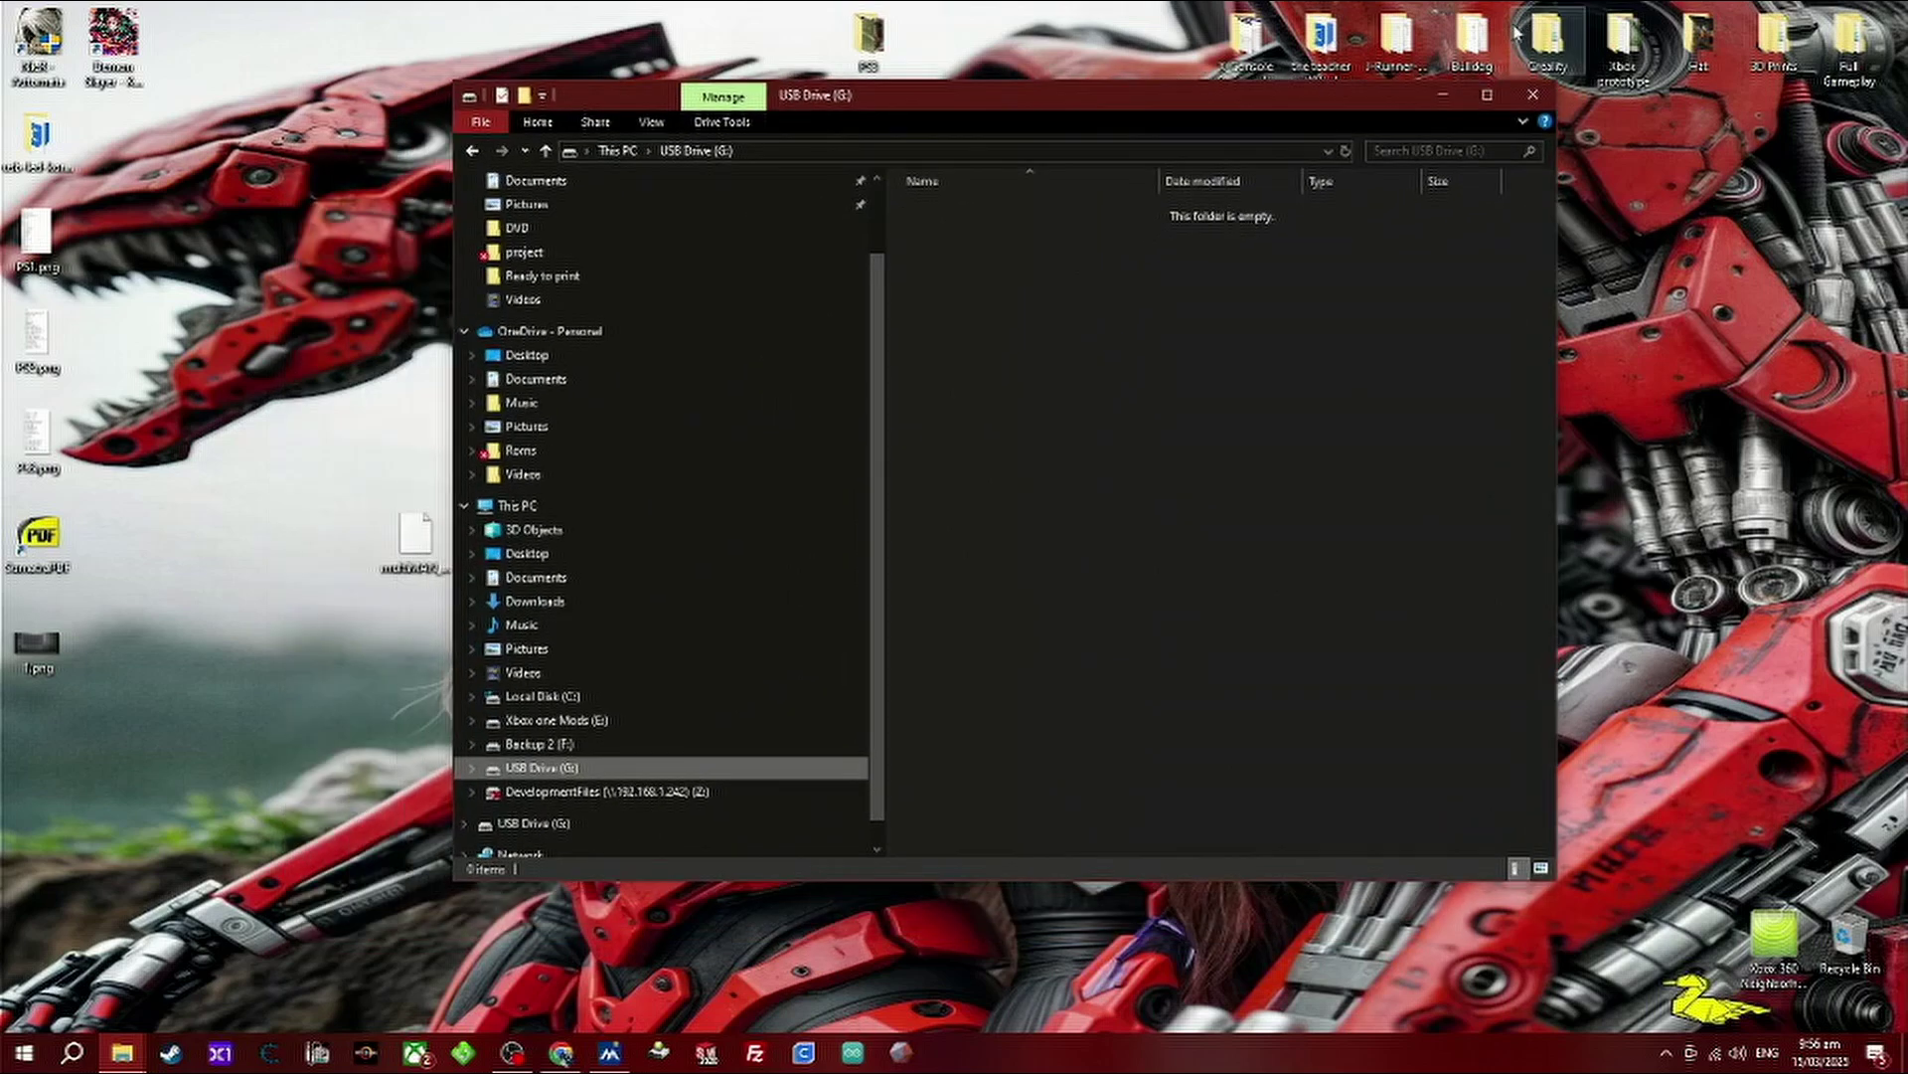
pyautogui.click(1487, 95)
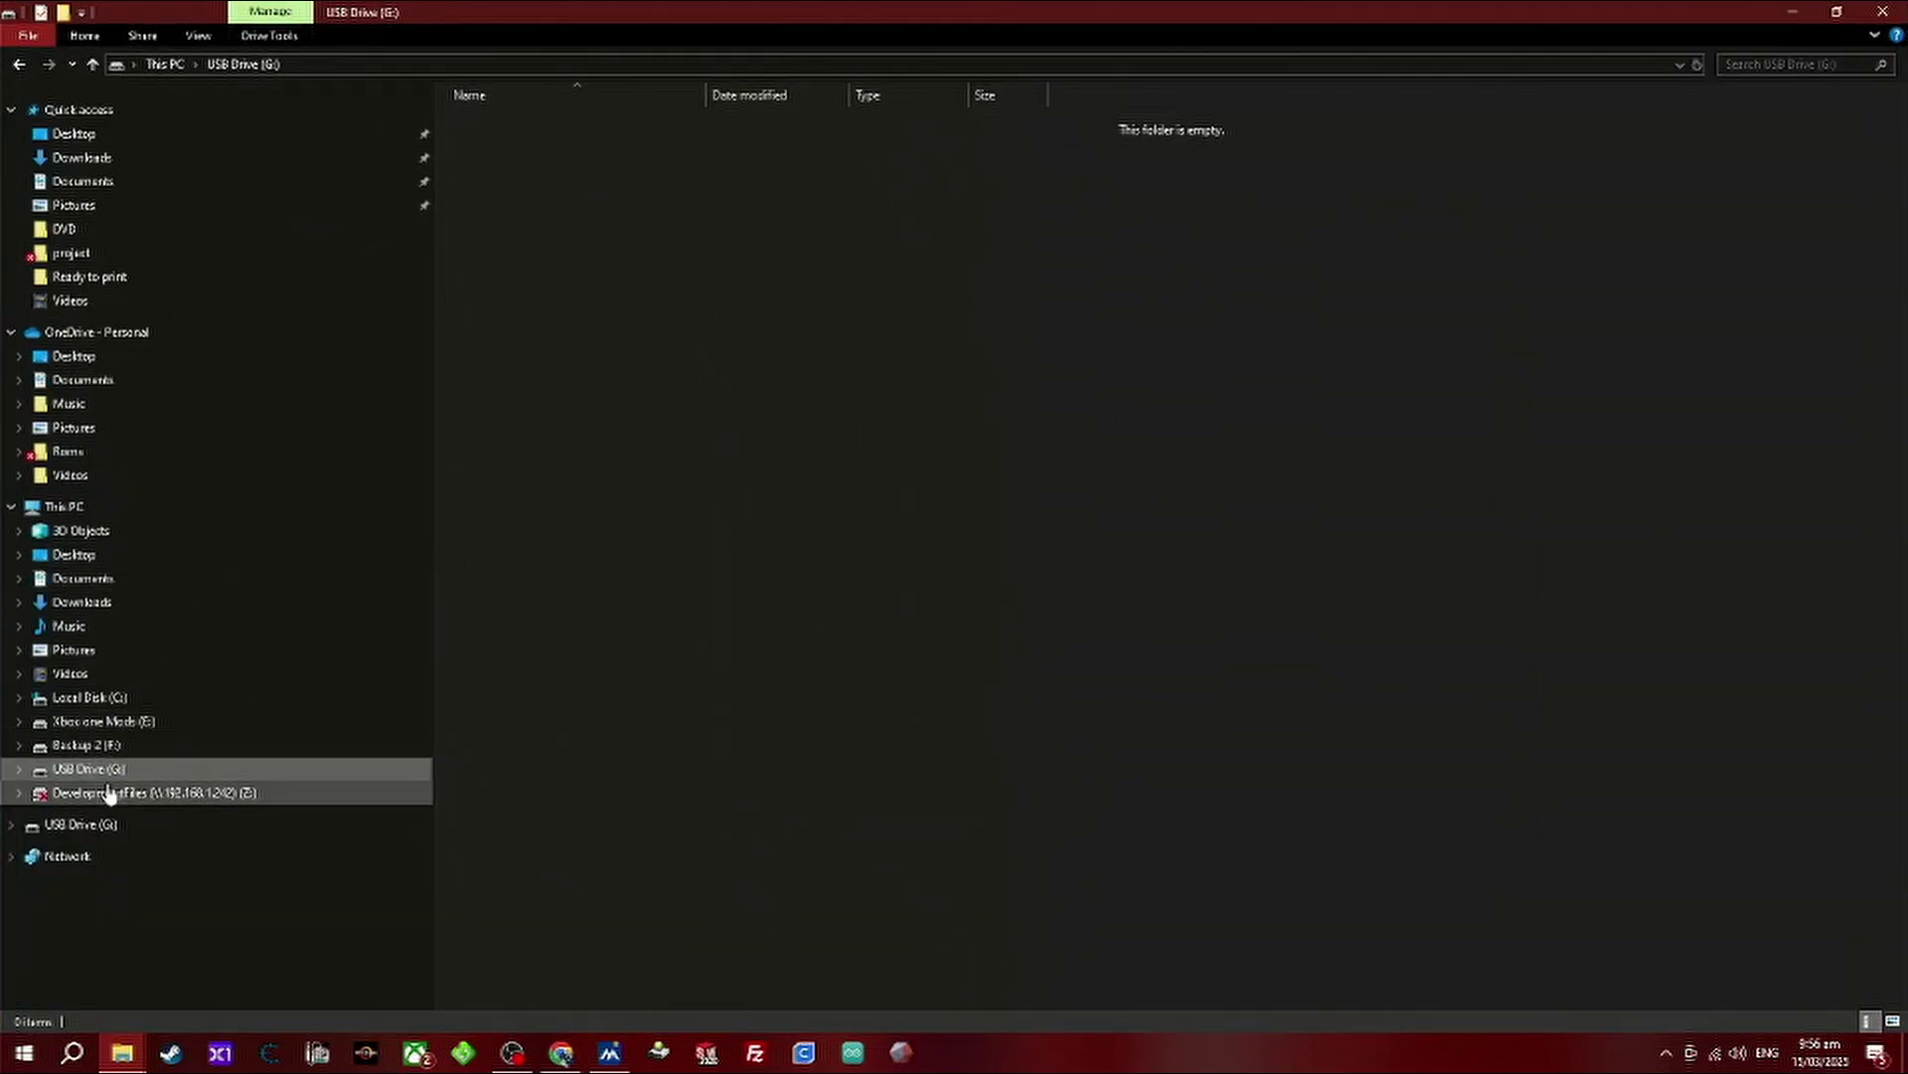
pyautogui.rightClick(141, 773)
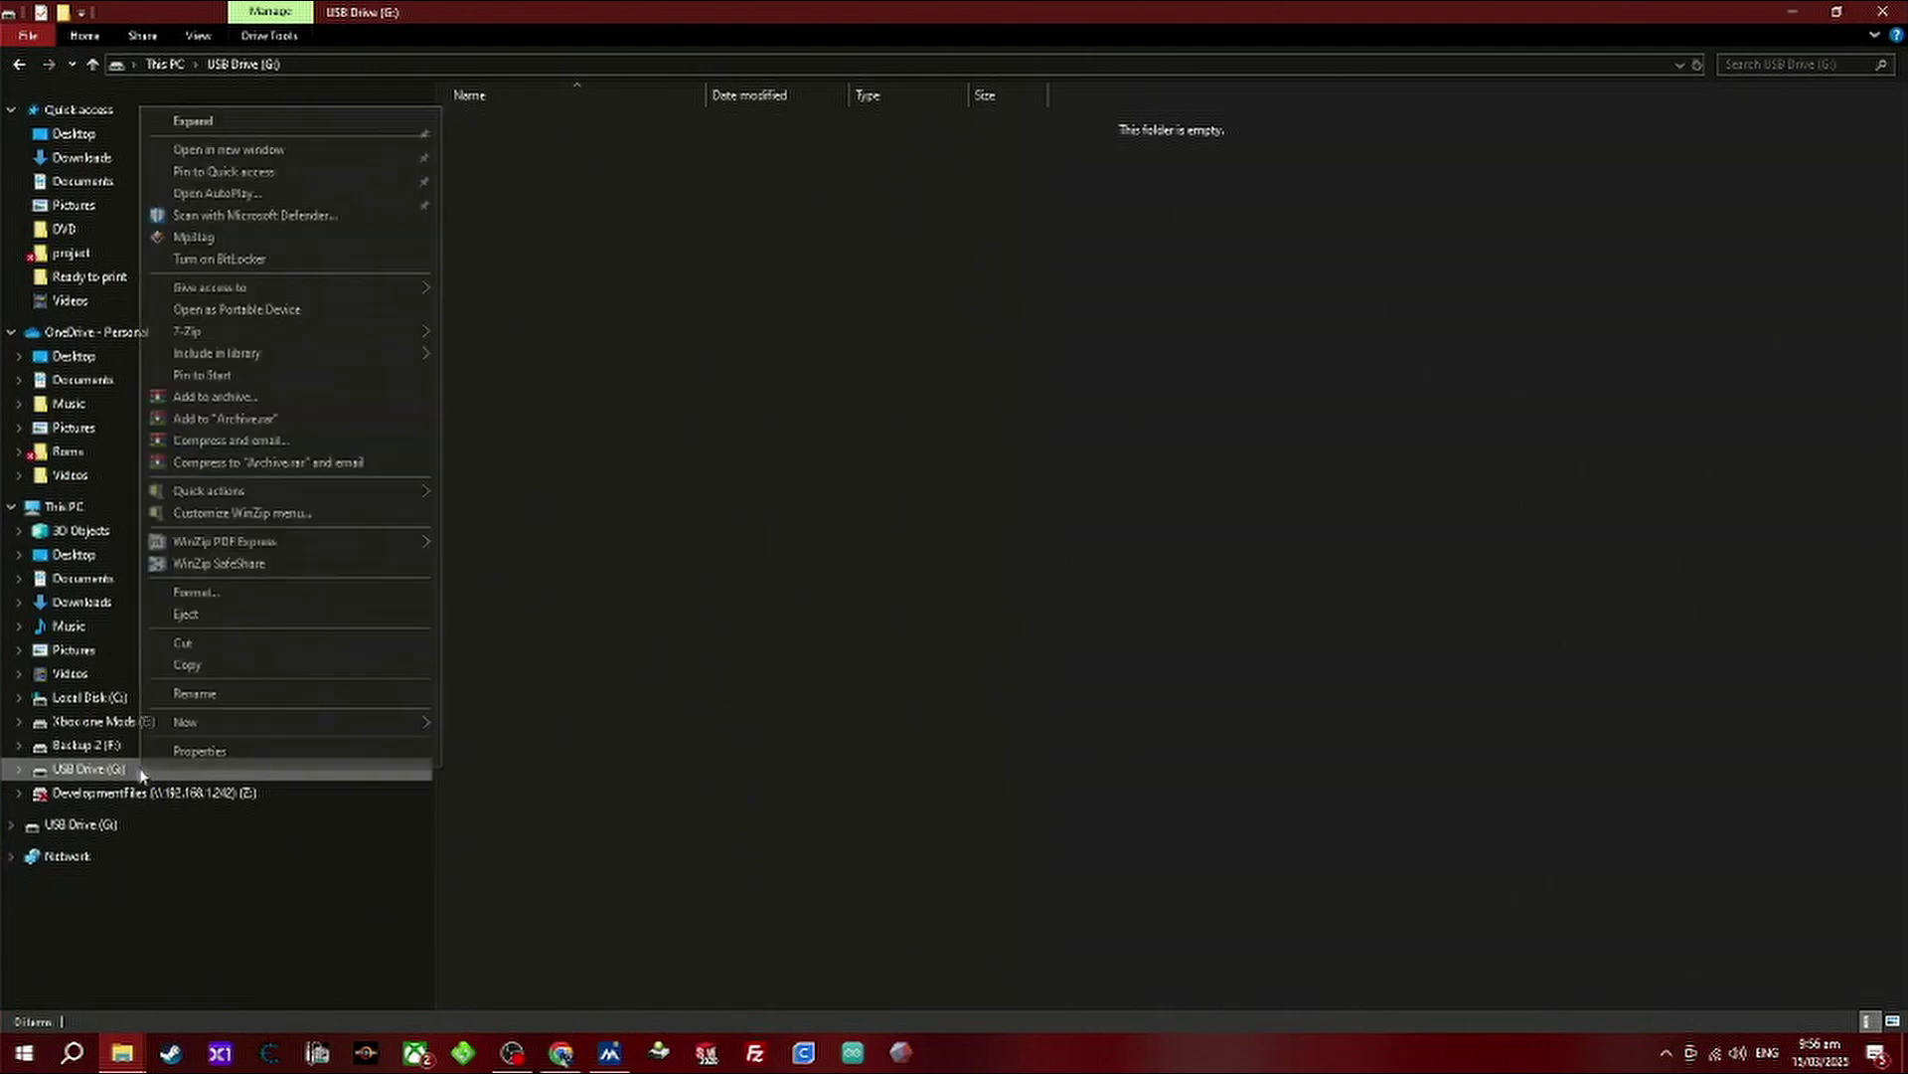
pyautogui.click(194, 593)
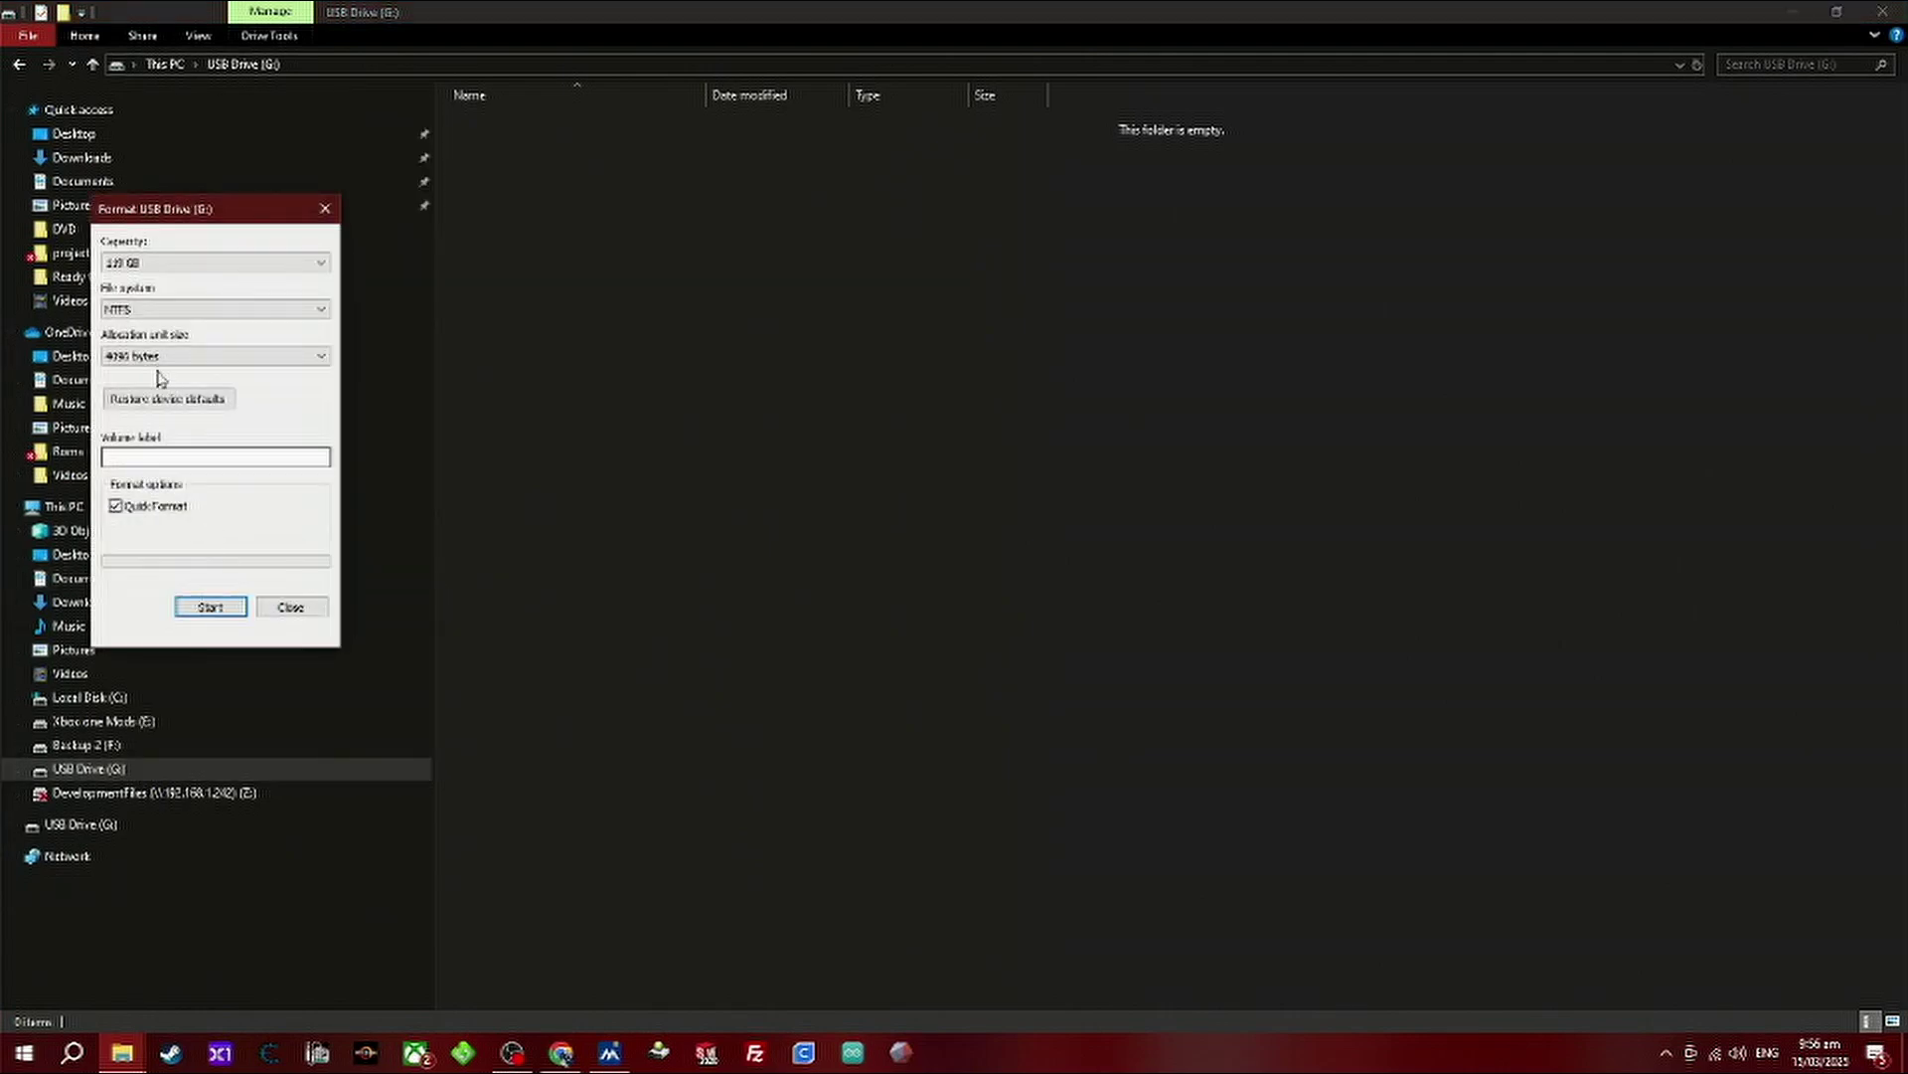
# Step: Quick-format USB Drive (G:) with the NTFS file system
pyautogui.click(146, 309)
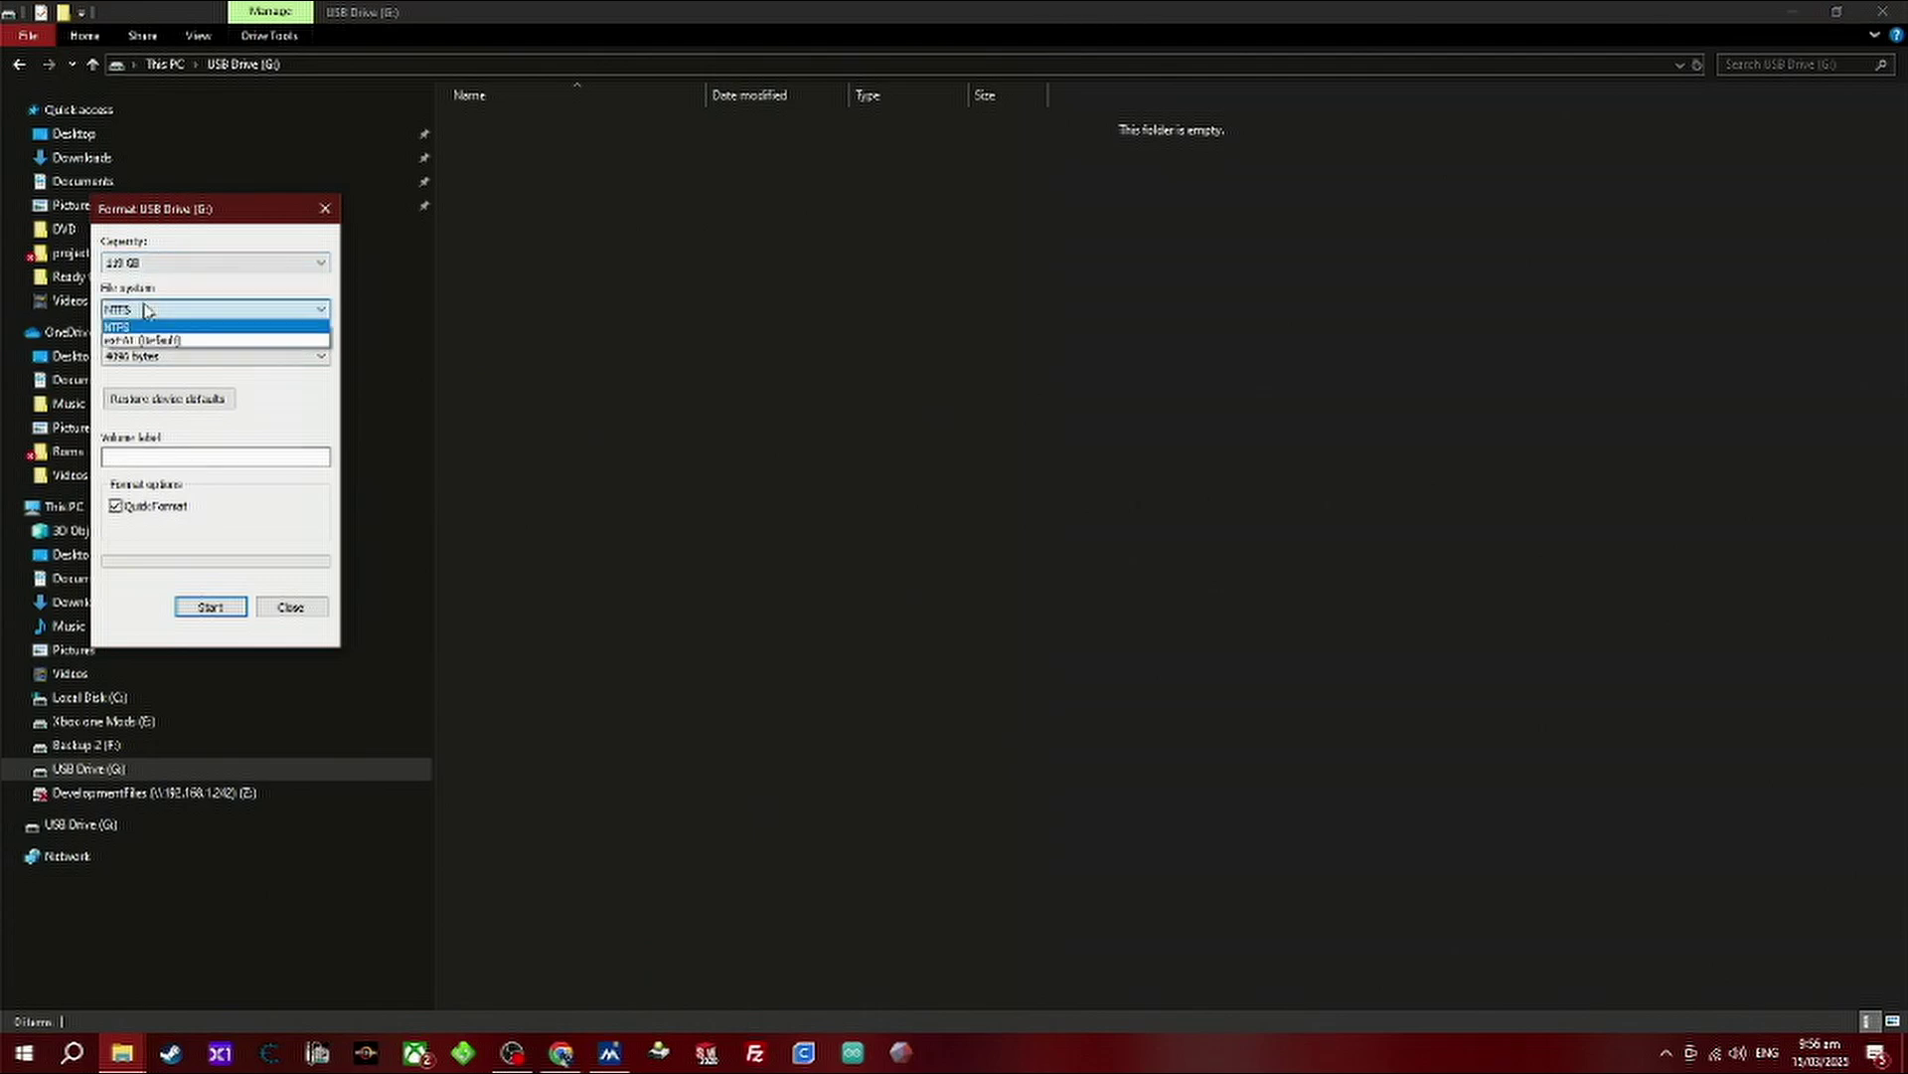
pyautogui.click(146, 309)
pyautogui.click(148, 308)
pyautogui.click(148, 328)
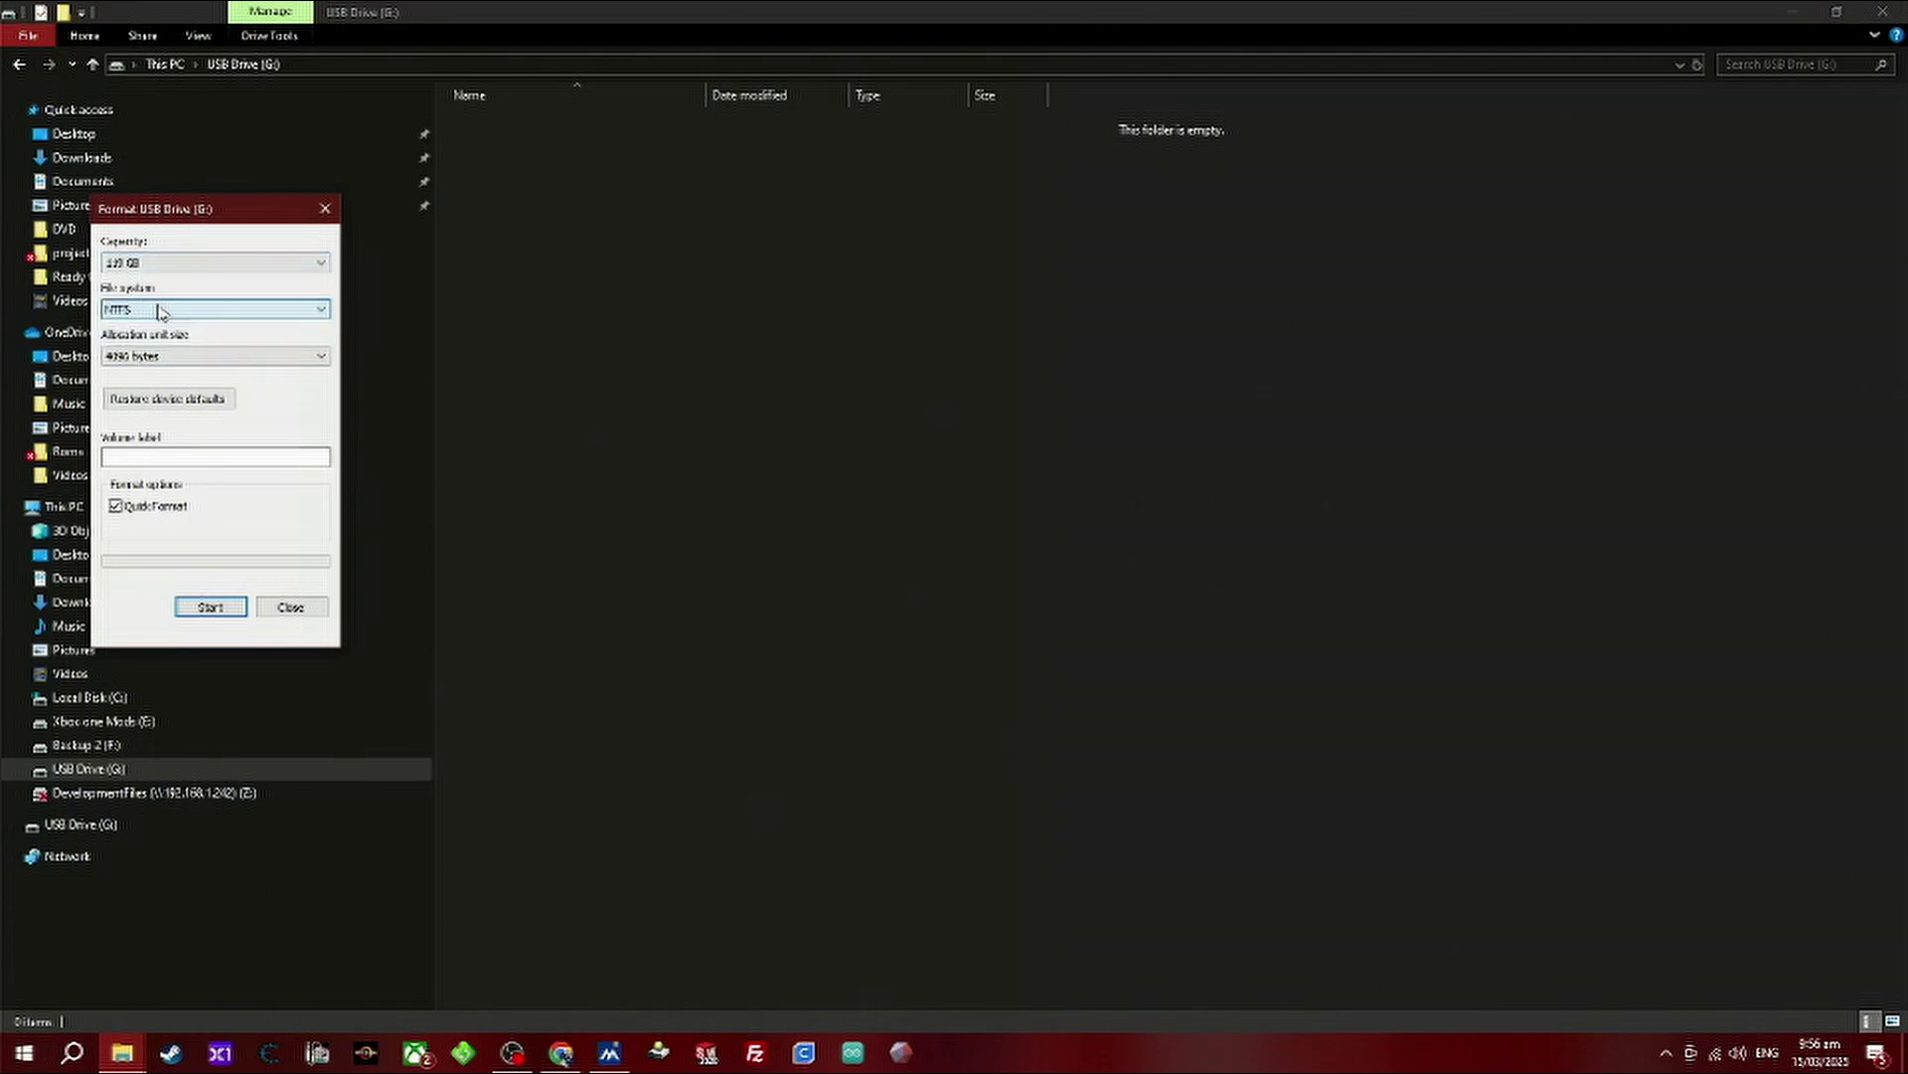
pyautogui.click(210, 606)
pyautogui.click(1001, 530)
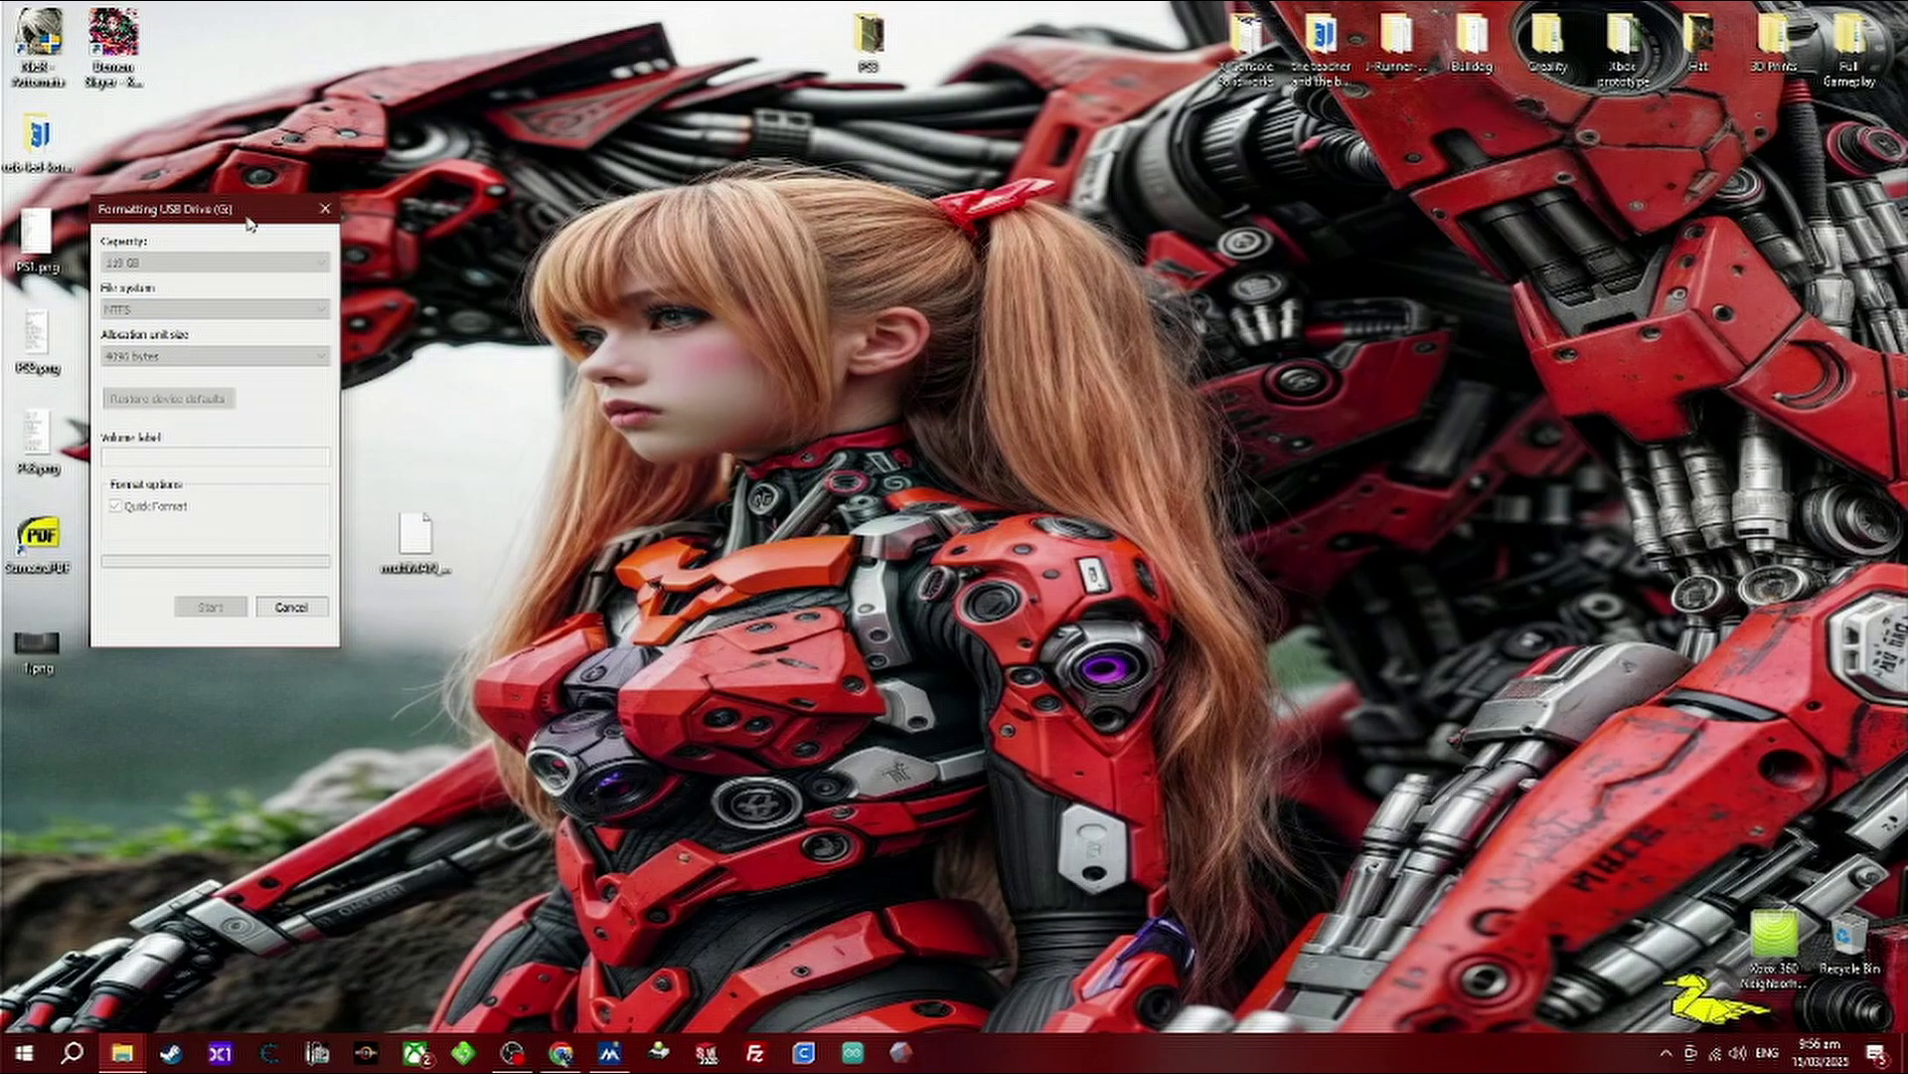
pyautogui.moveTo(249, 223); pyautogui.dragTo(1019, 219)
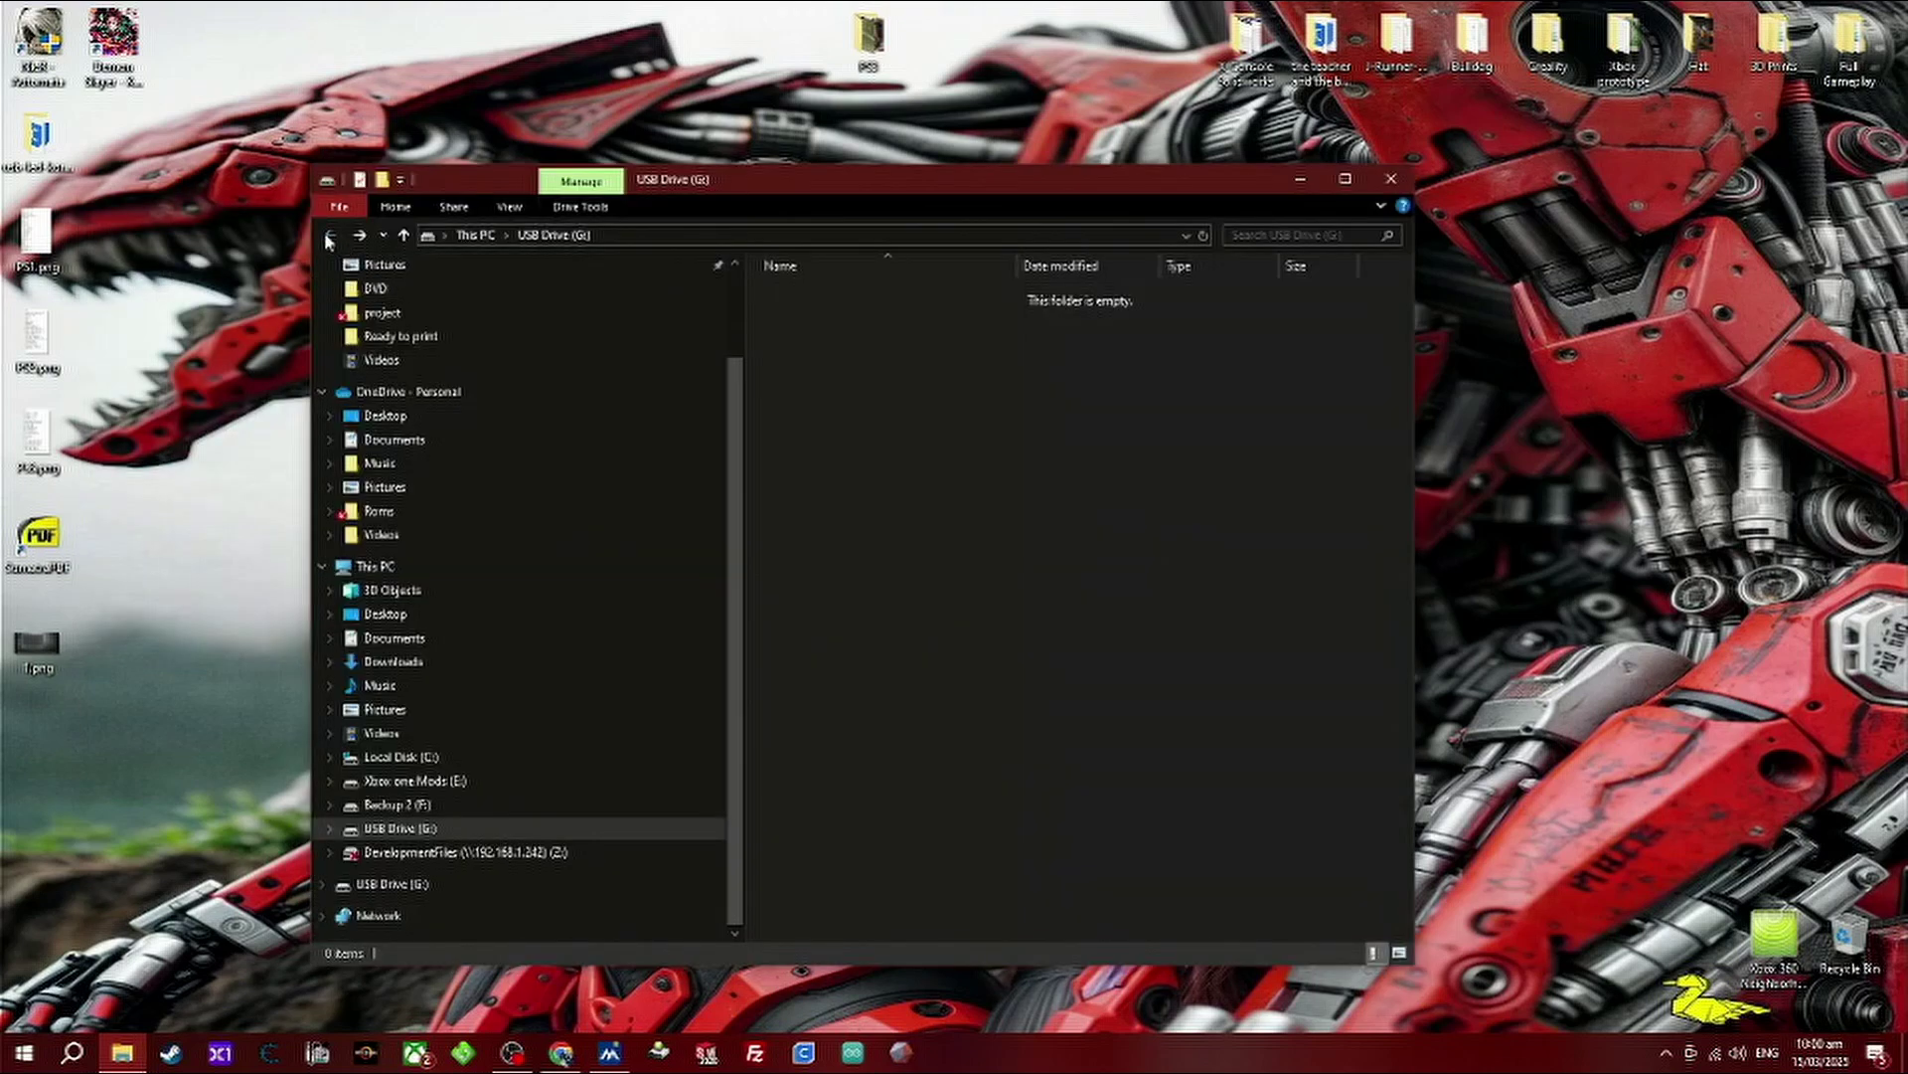
pyautogui.click(329, 236)
# Step: Copy Crash Tag Team Racing (USA).iso from F:\GAMES\PS2 GAMES\DVD and paste it onto USB Drive (G:)
pyautogui.scroll(-10, 855, 552)
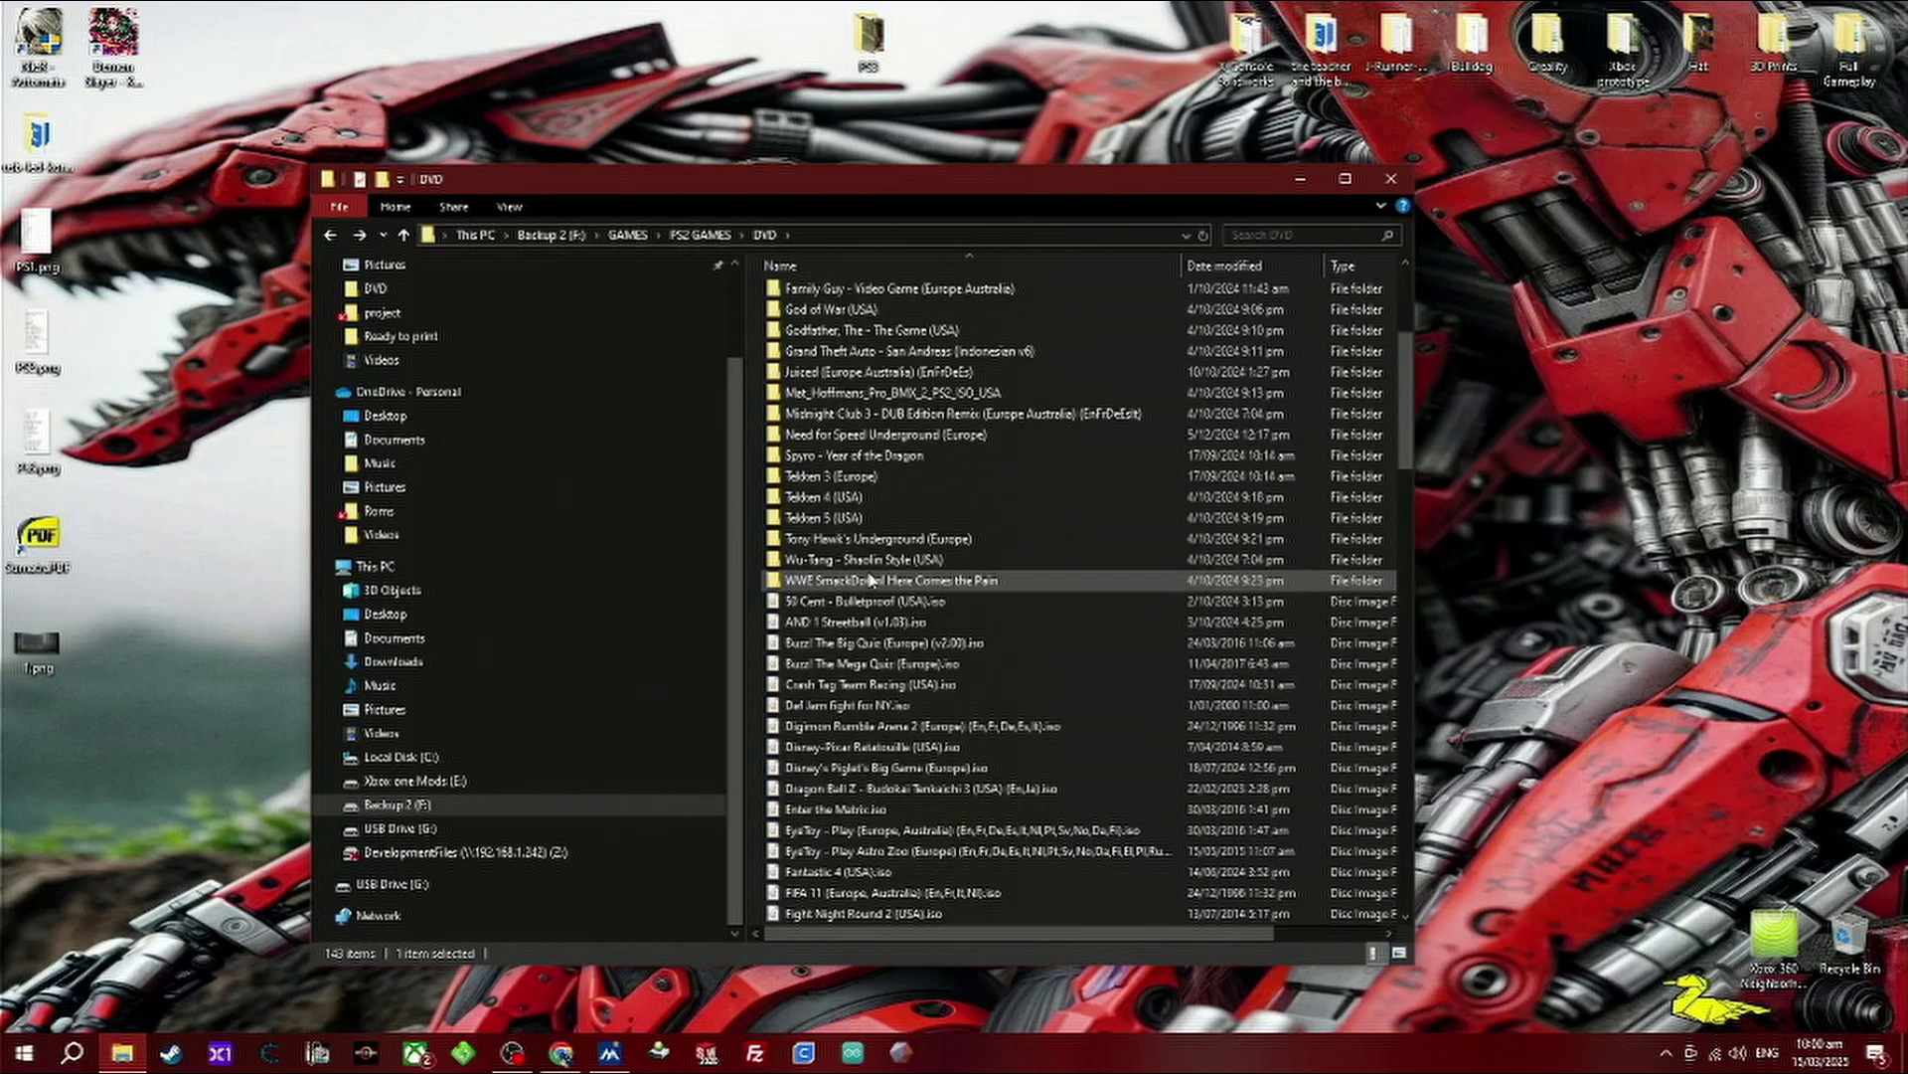
pyautogui.scroll(4, 848, 647)
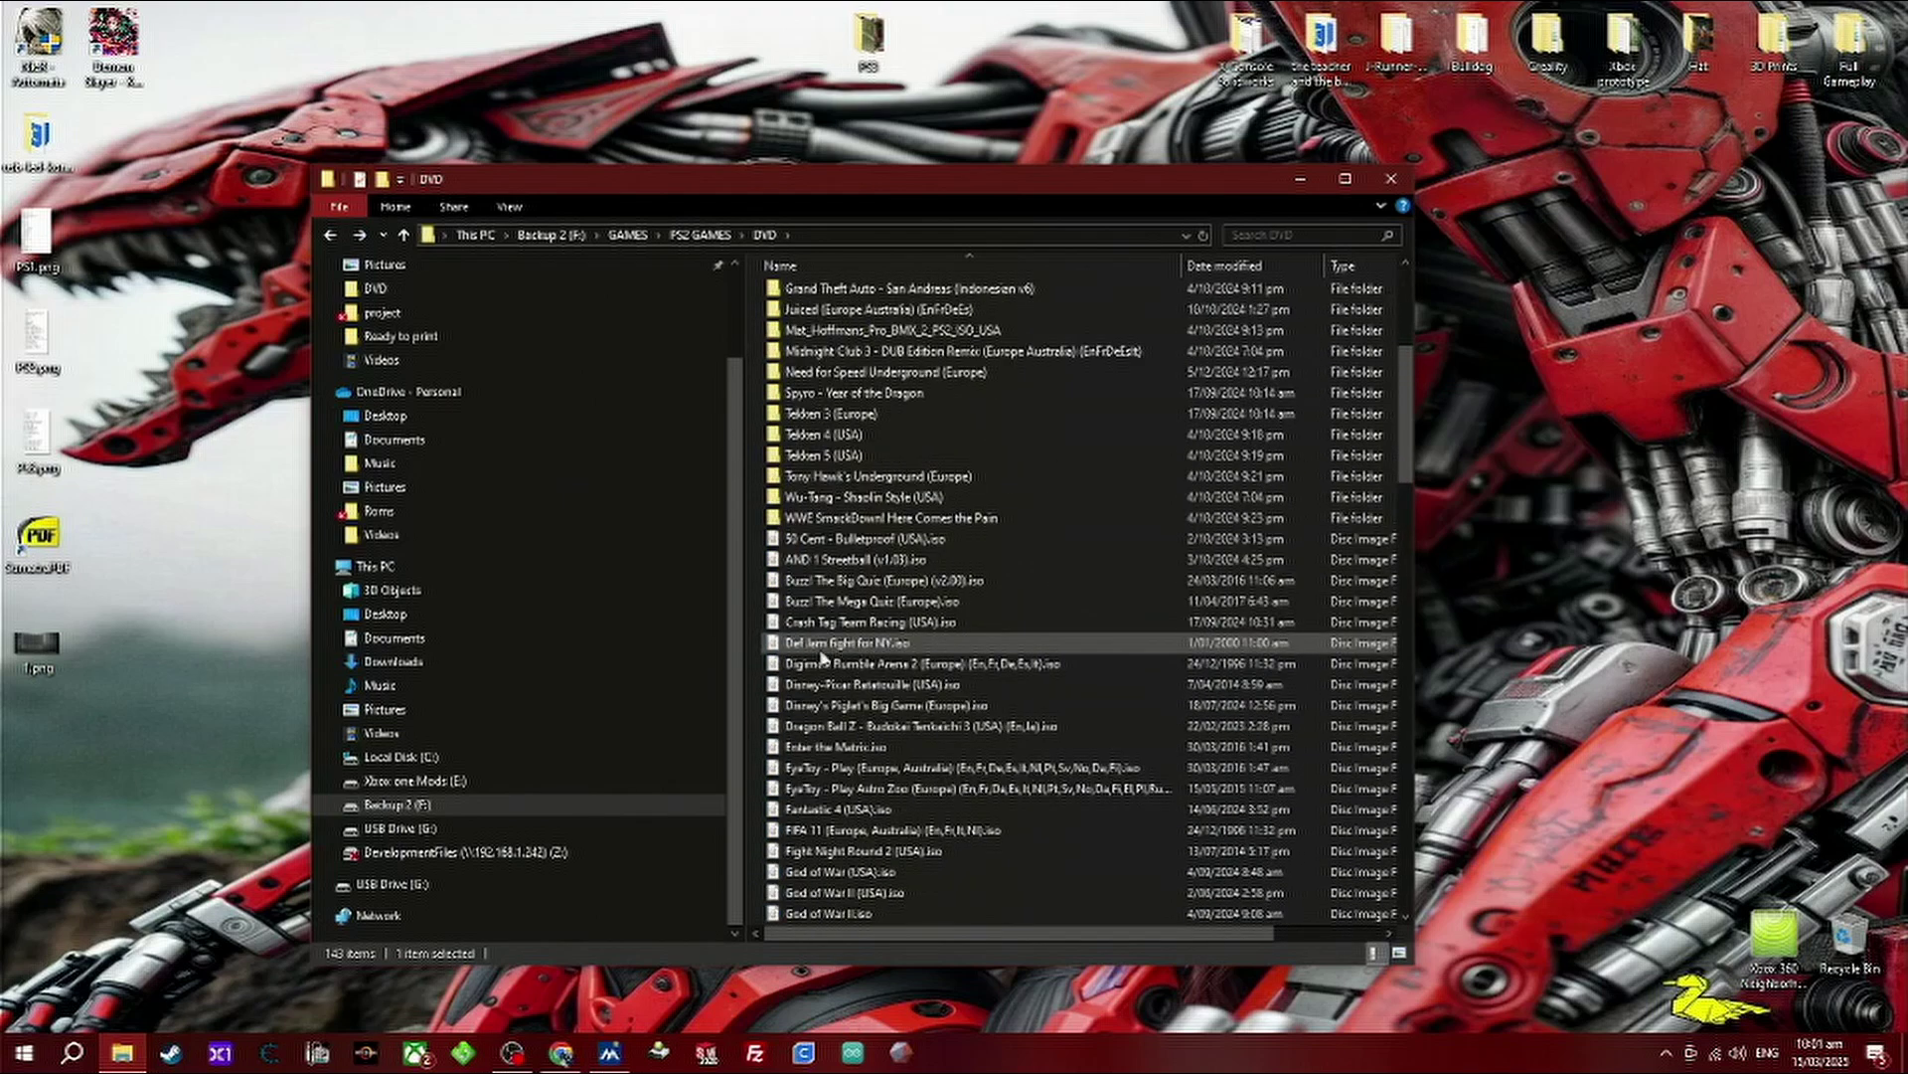
pyautogui.click(1009, 664)
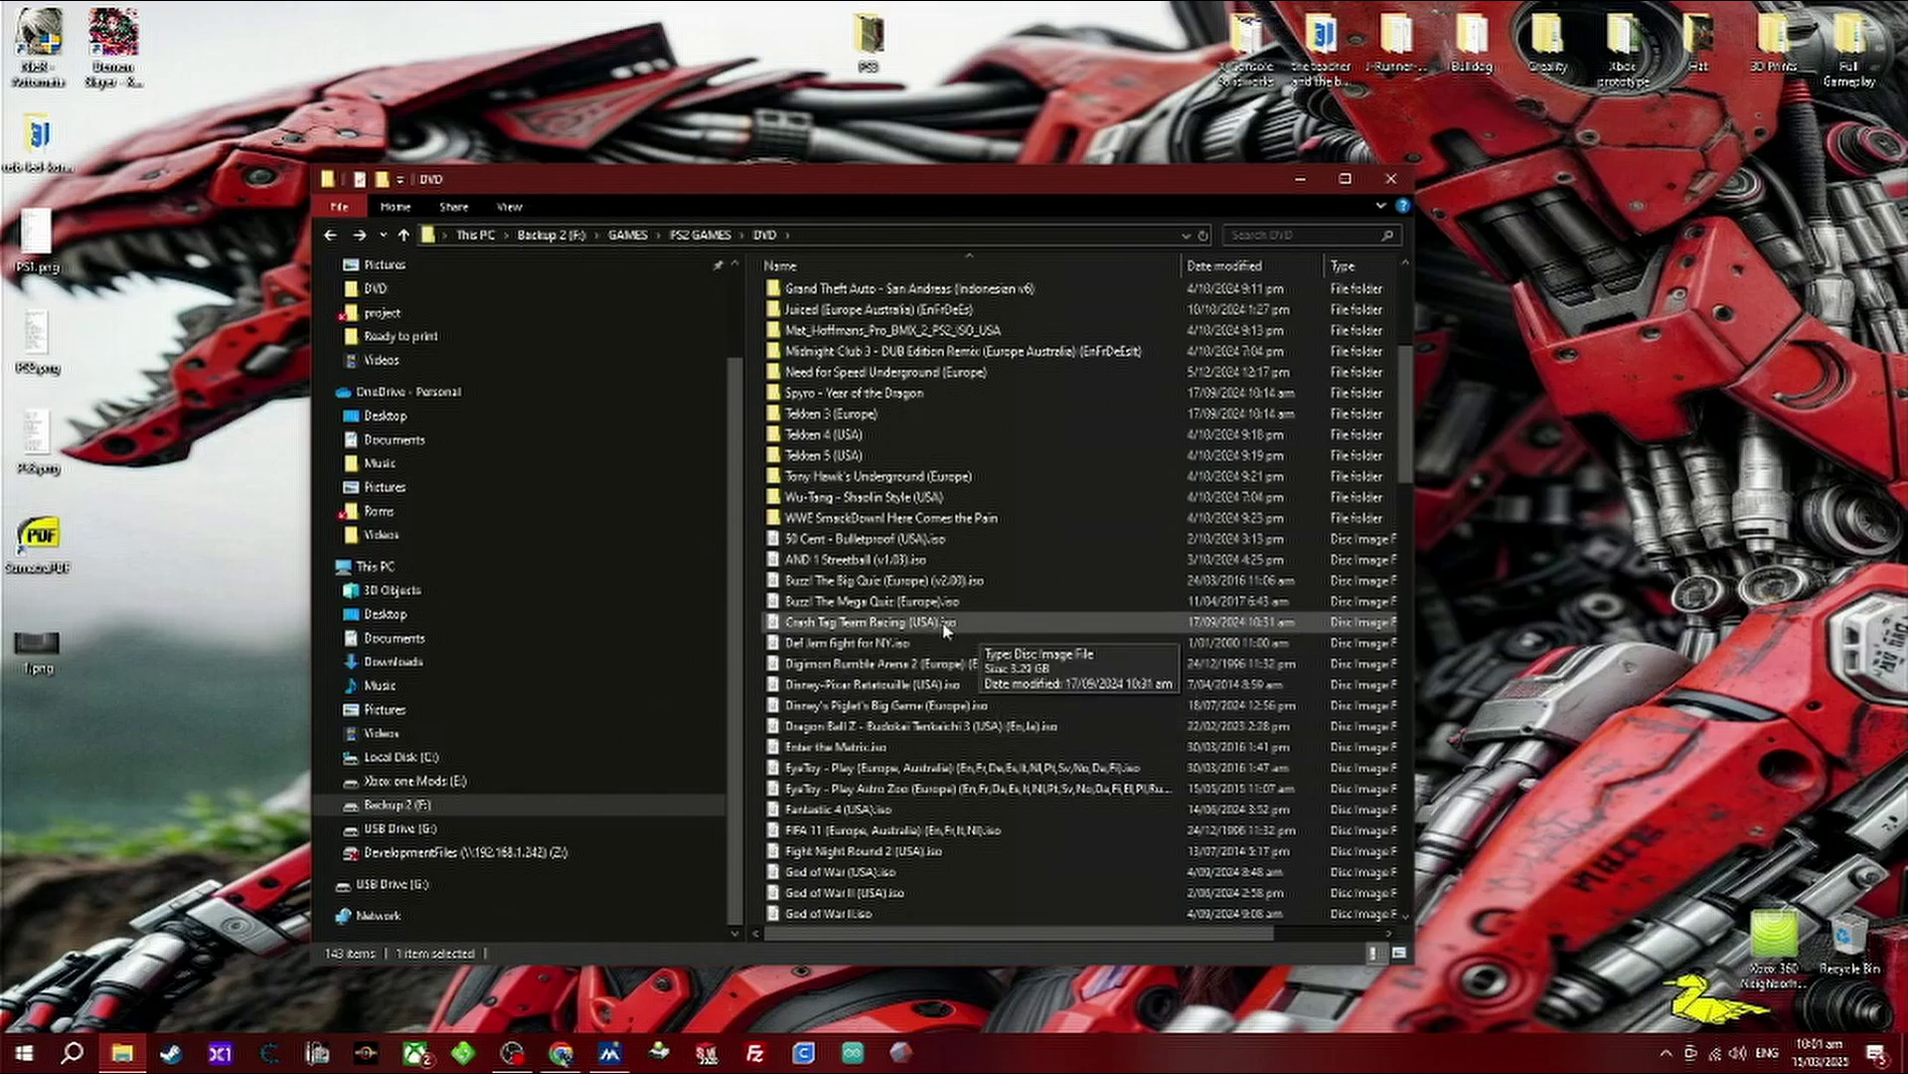
pyautogui.click(873, 604)
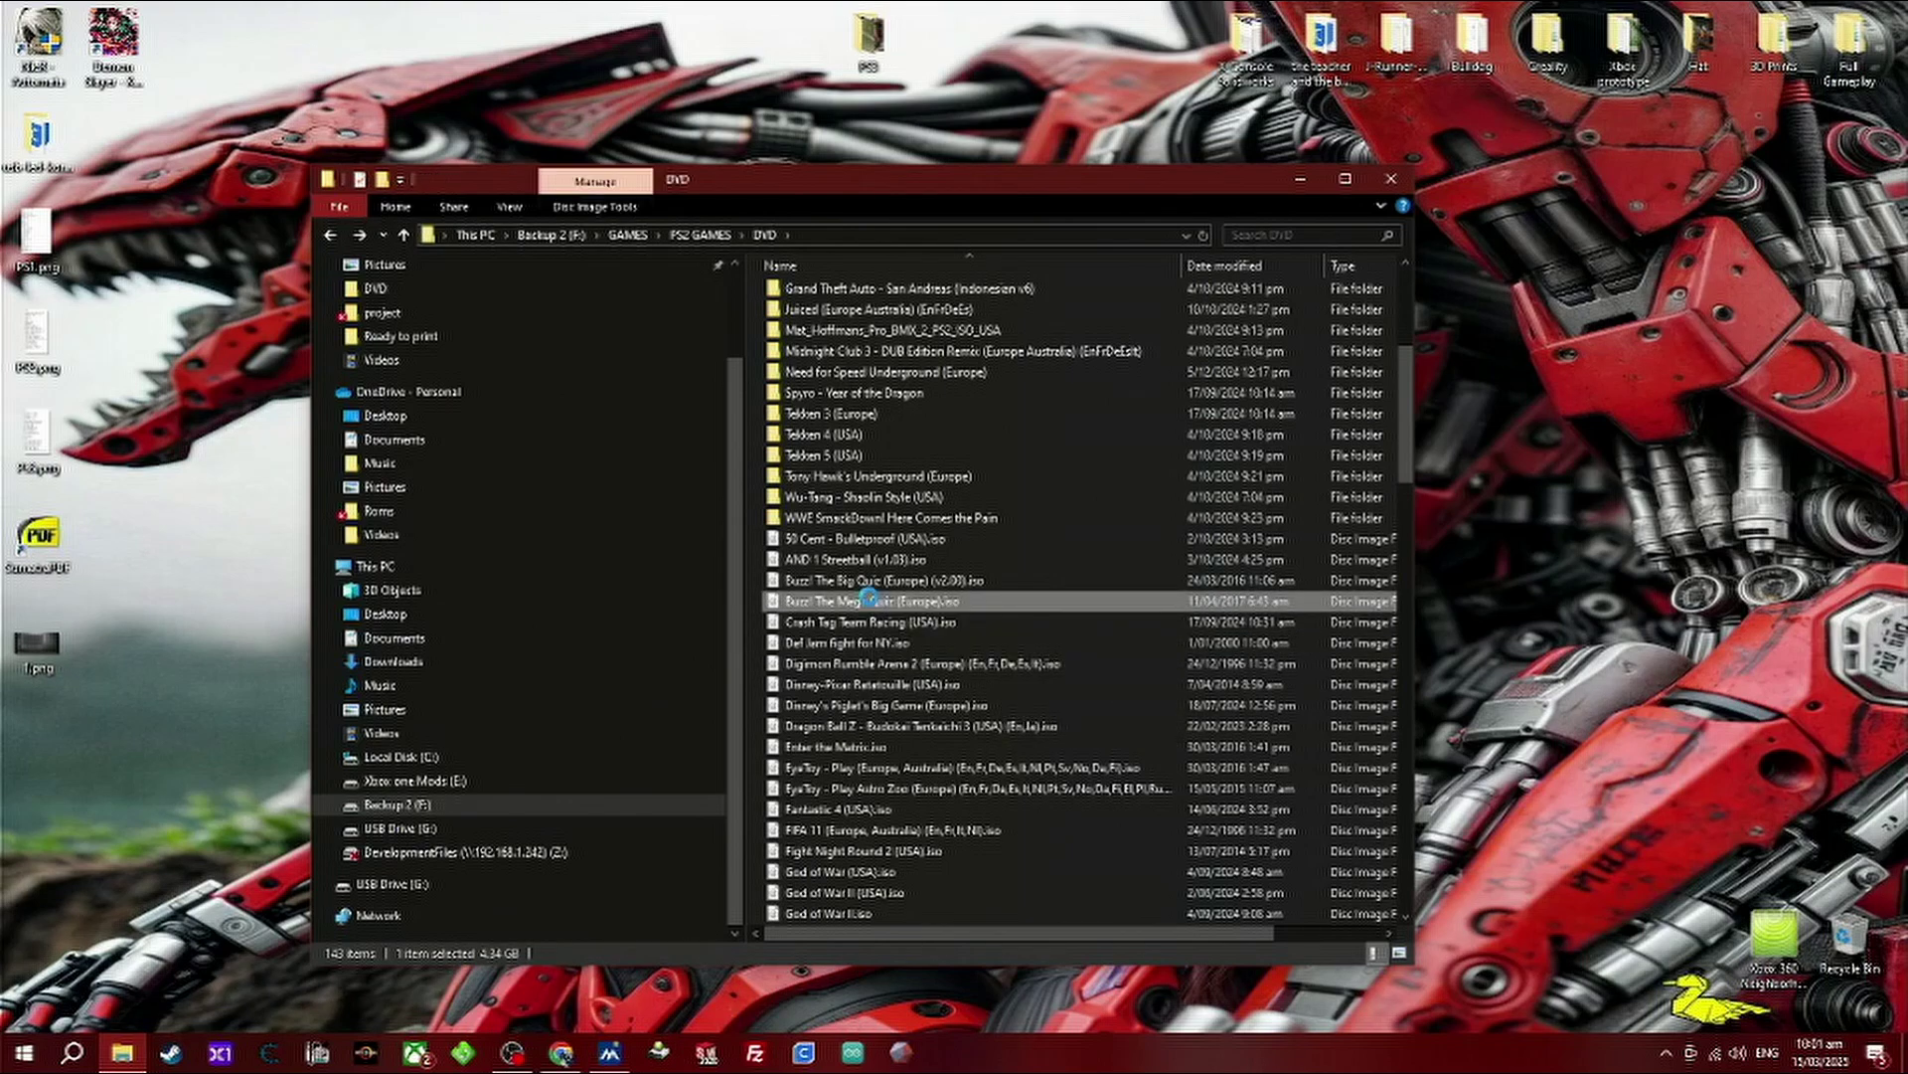
pyautogui.rightClick(871, 603)
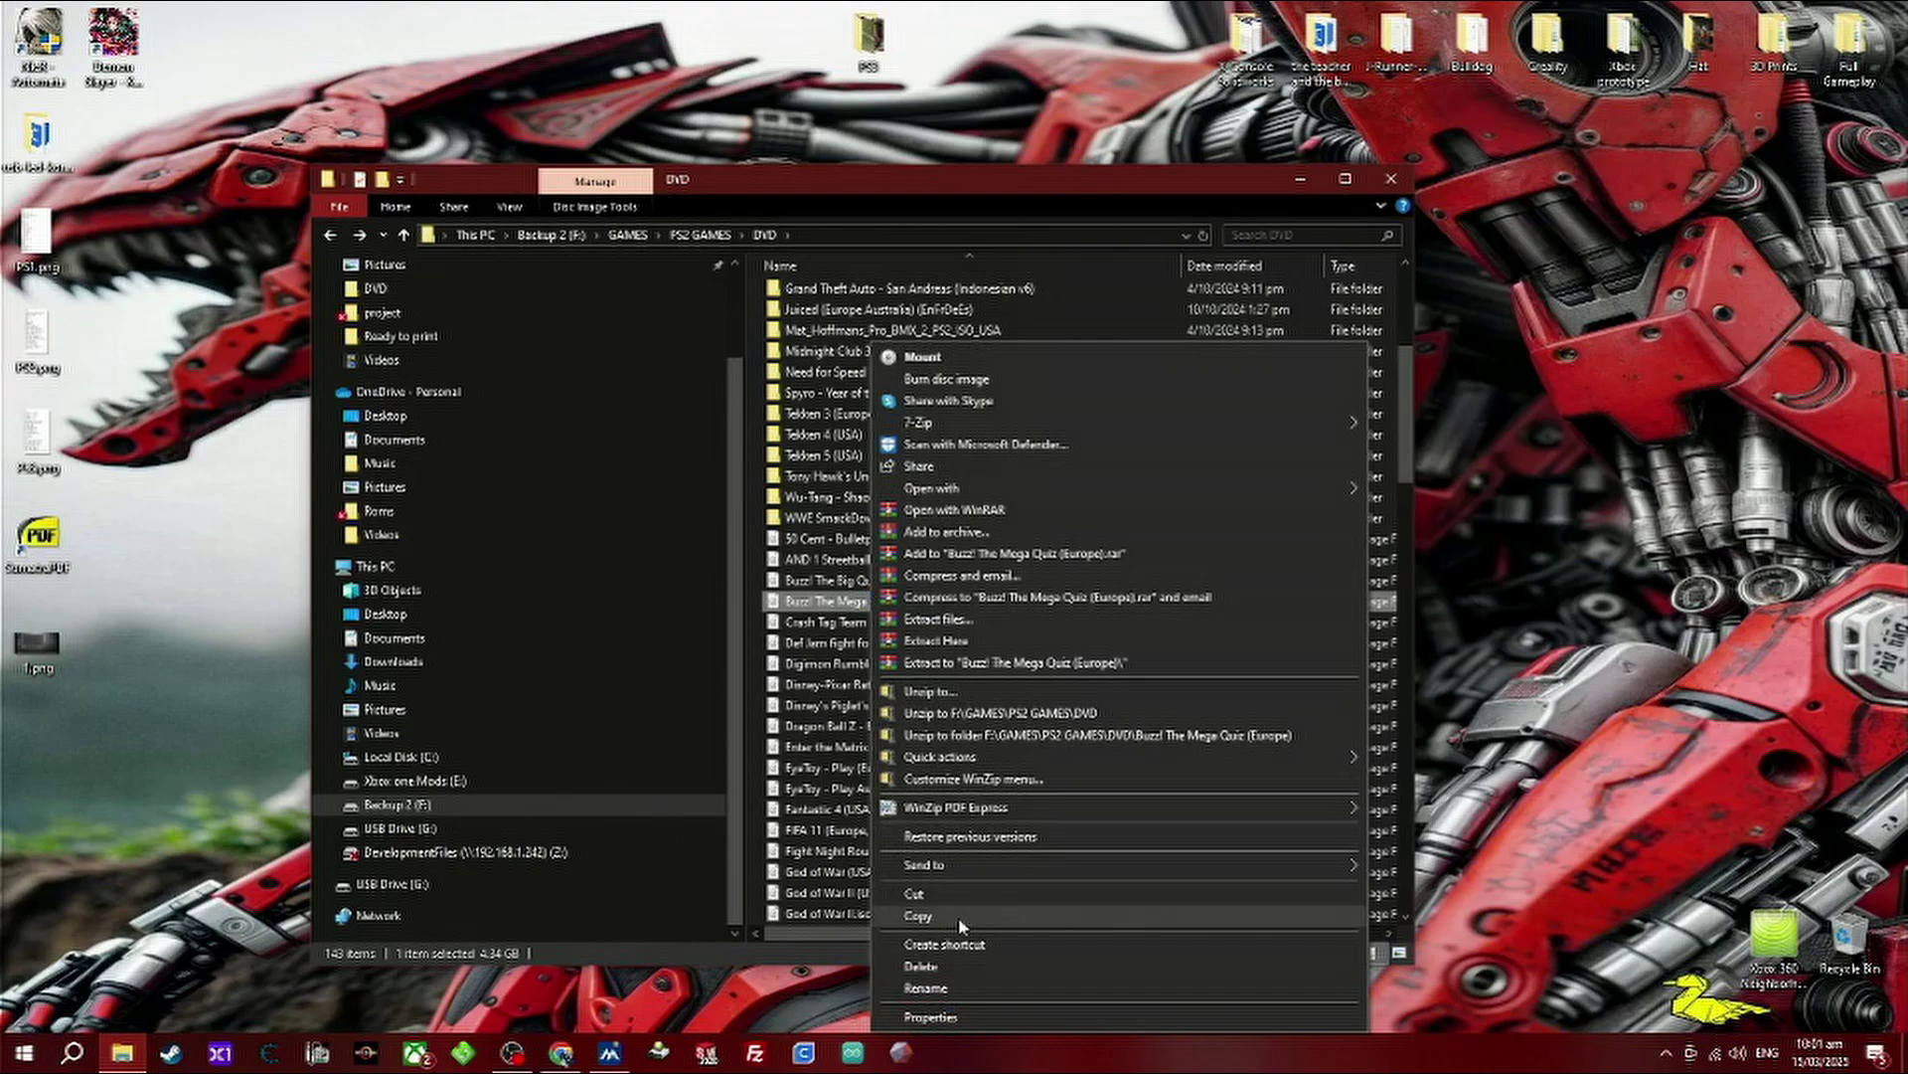
pyautogui.click(842, 625)
pyautogui.rightClick(842, 624)
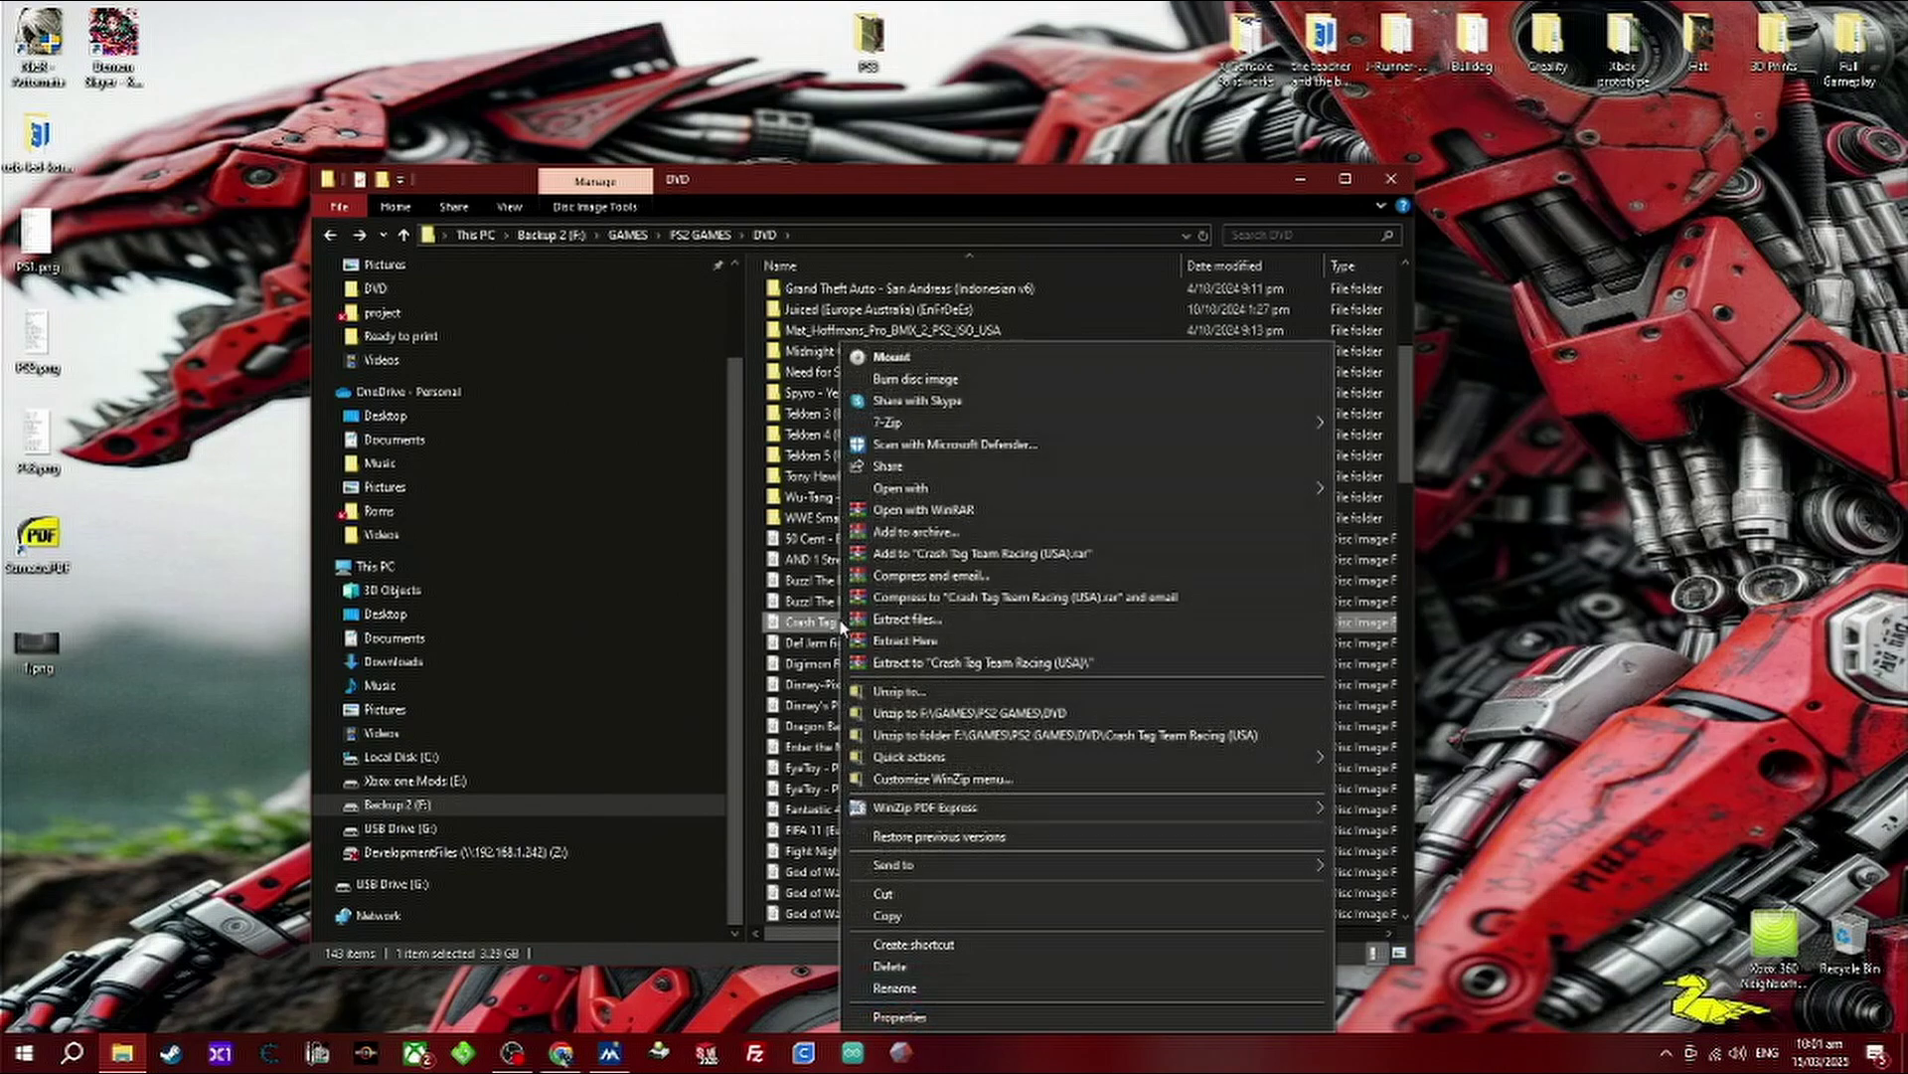
pyautogui.click(893, 923)
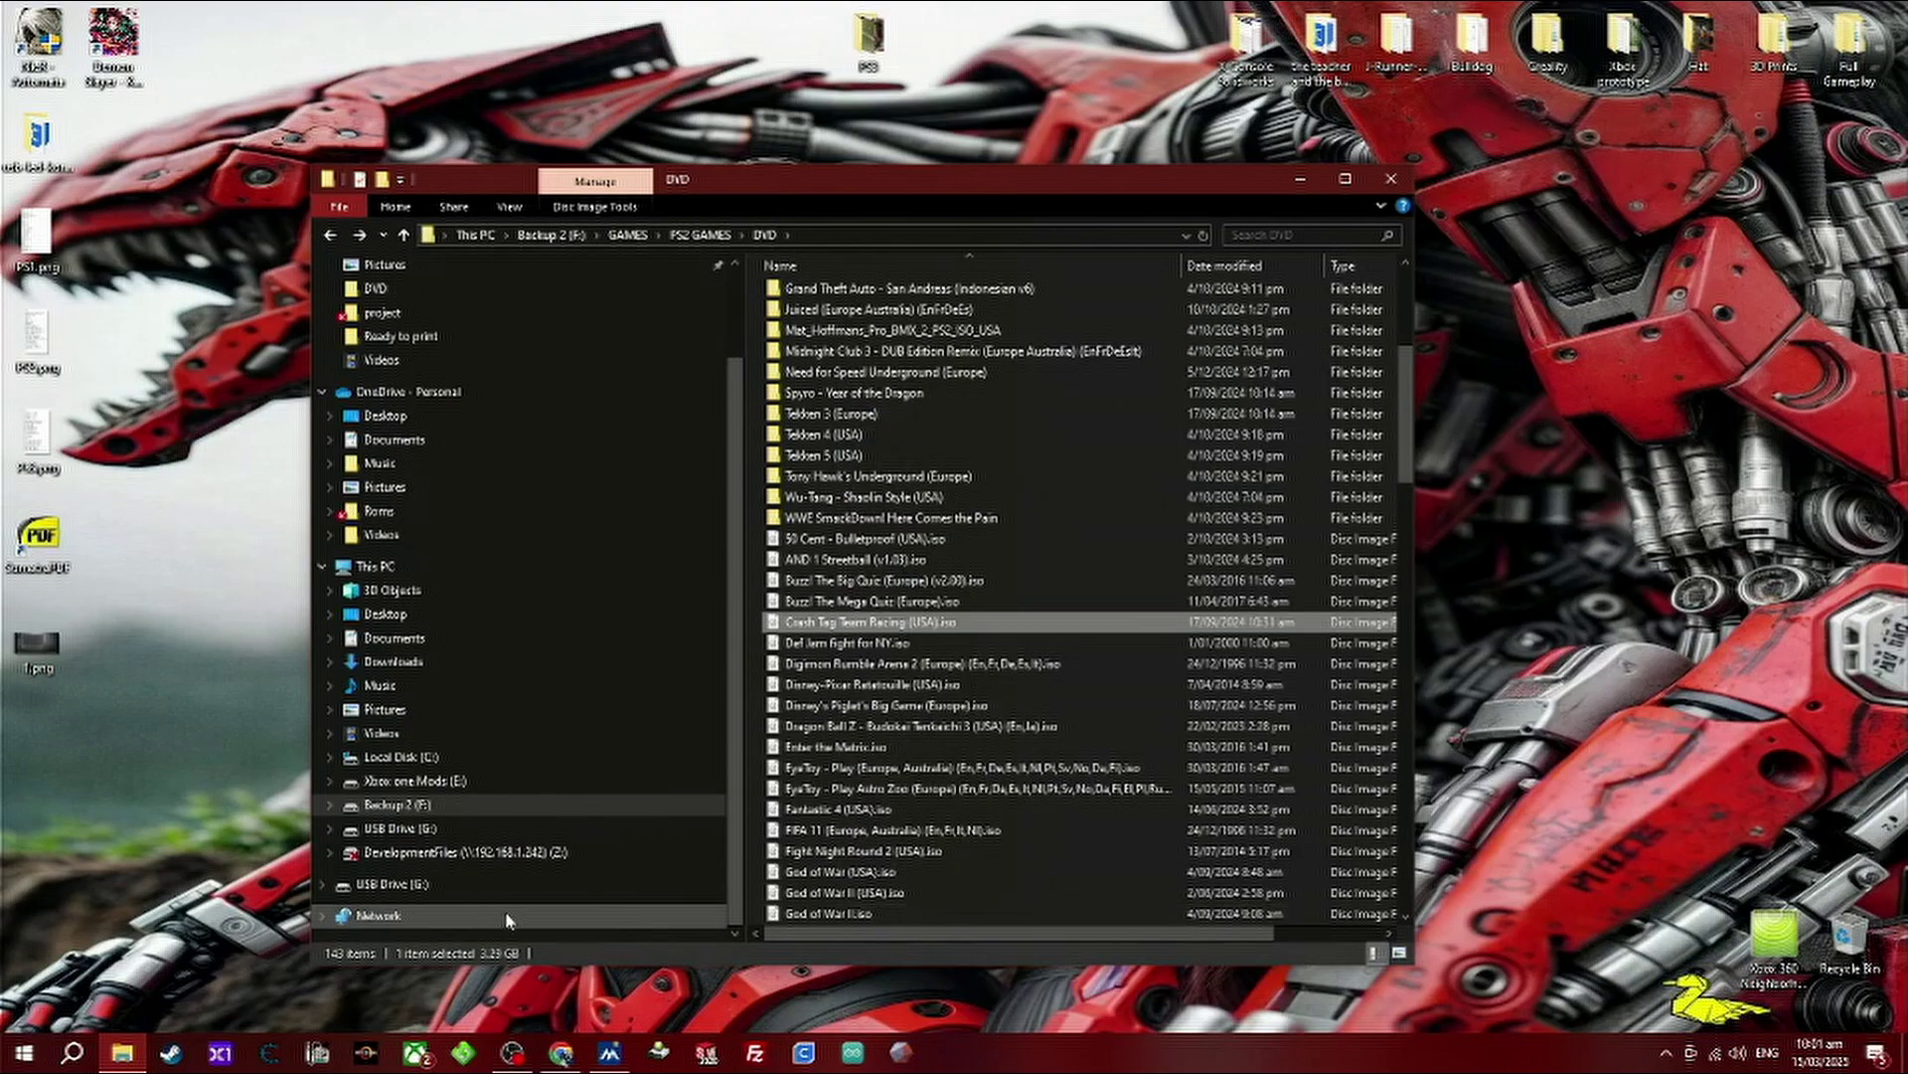
pyautogui.click(457, 881)
pyautogui.rightClick(958, 546)
pyautogui.click(982, 691)
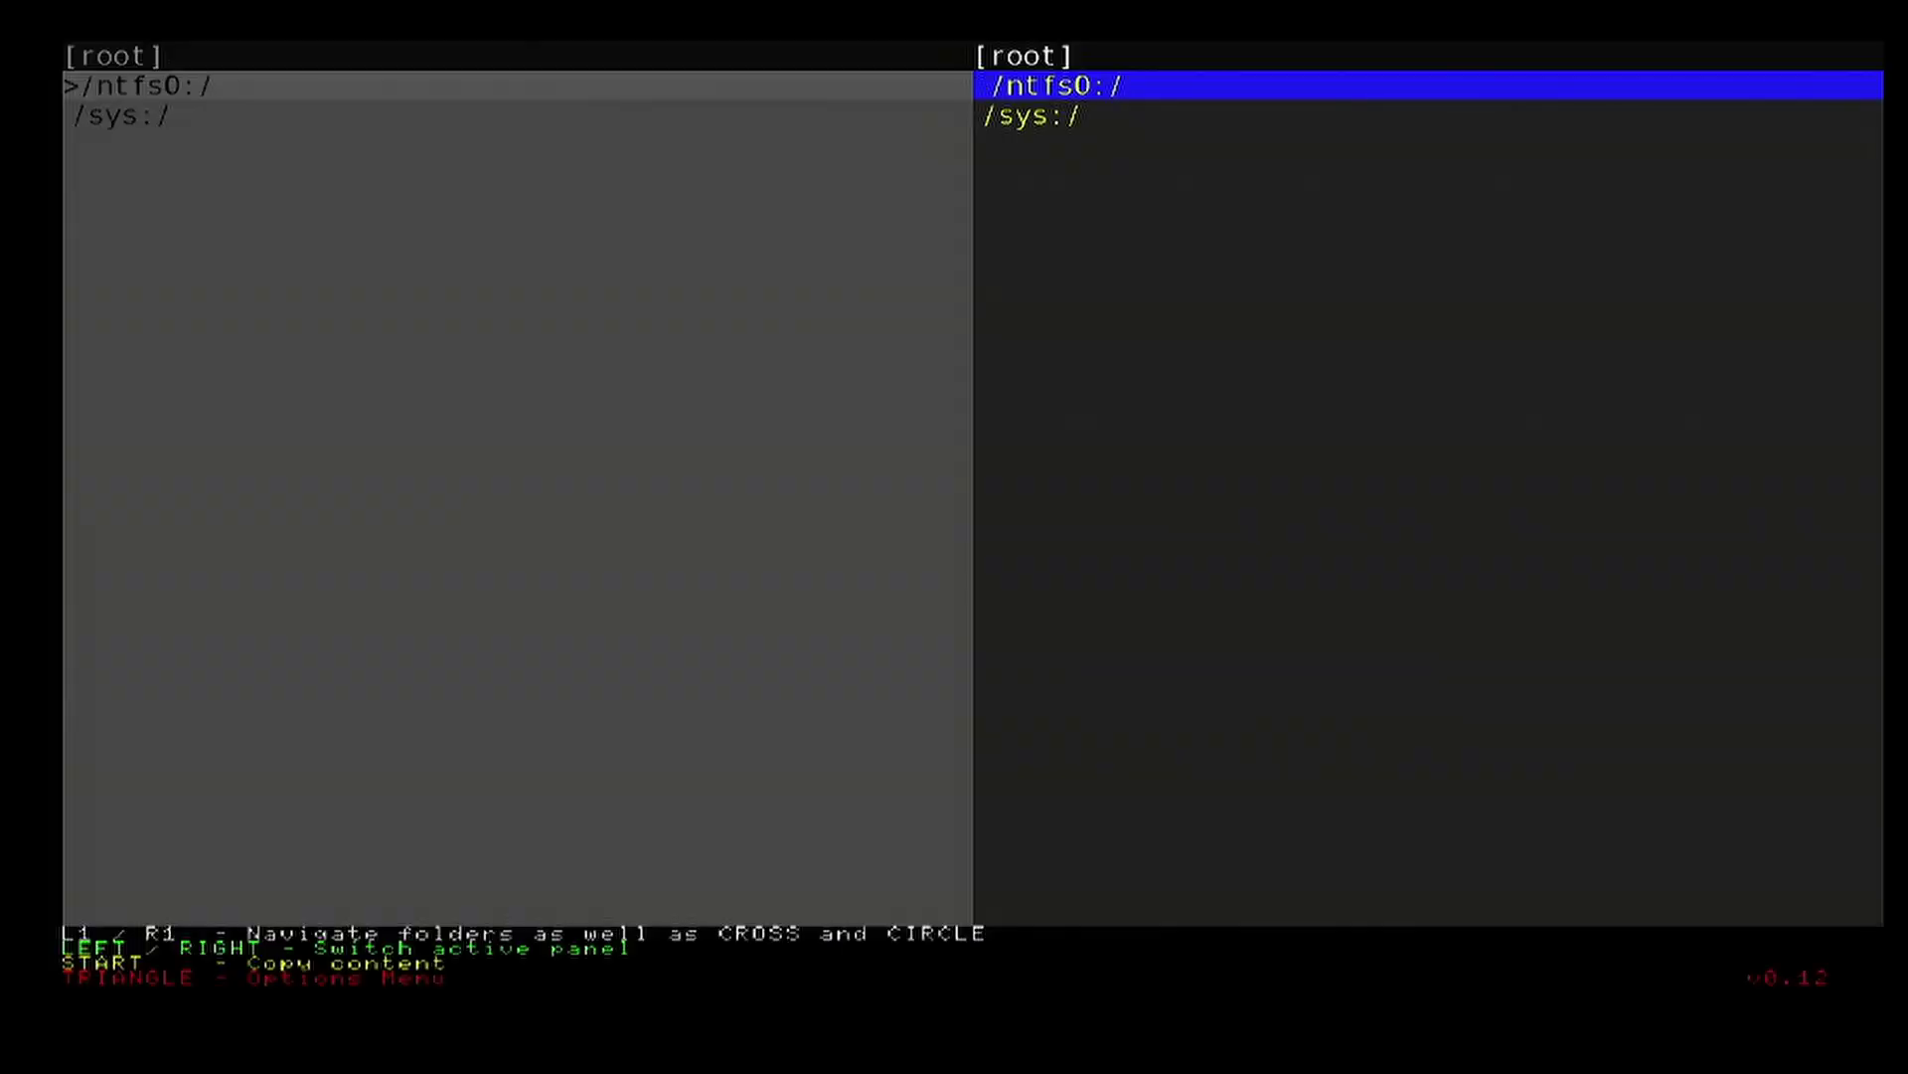
# Step: Open /ntfs0:/ in the left panel and highlight Need for Speed - Most Wanted
pyautogui.press('Left')
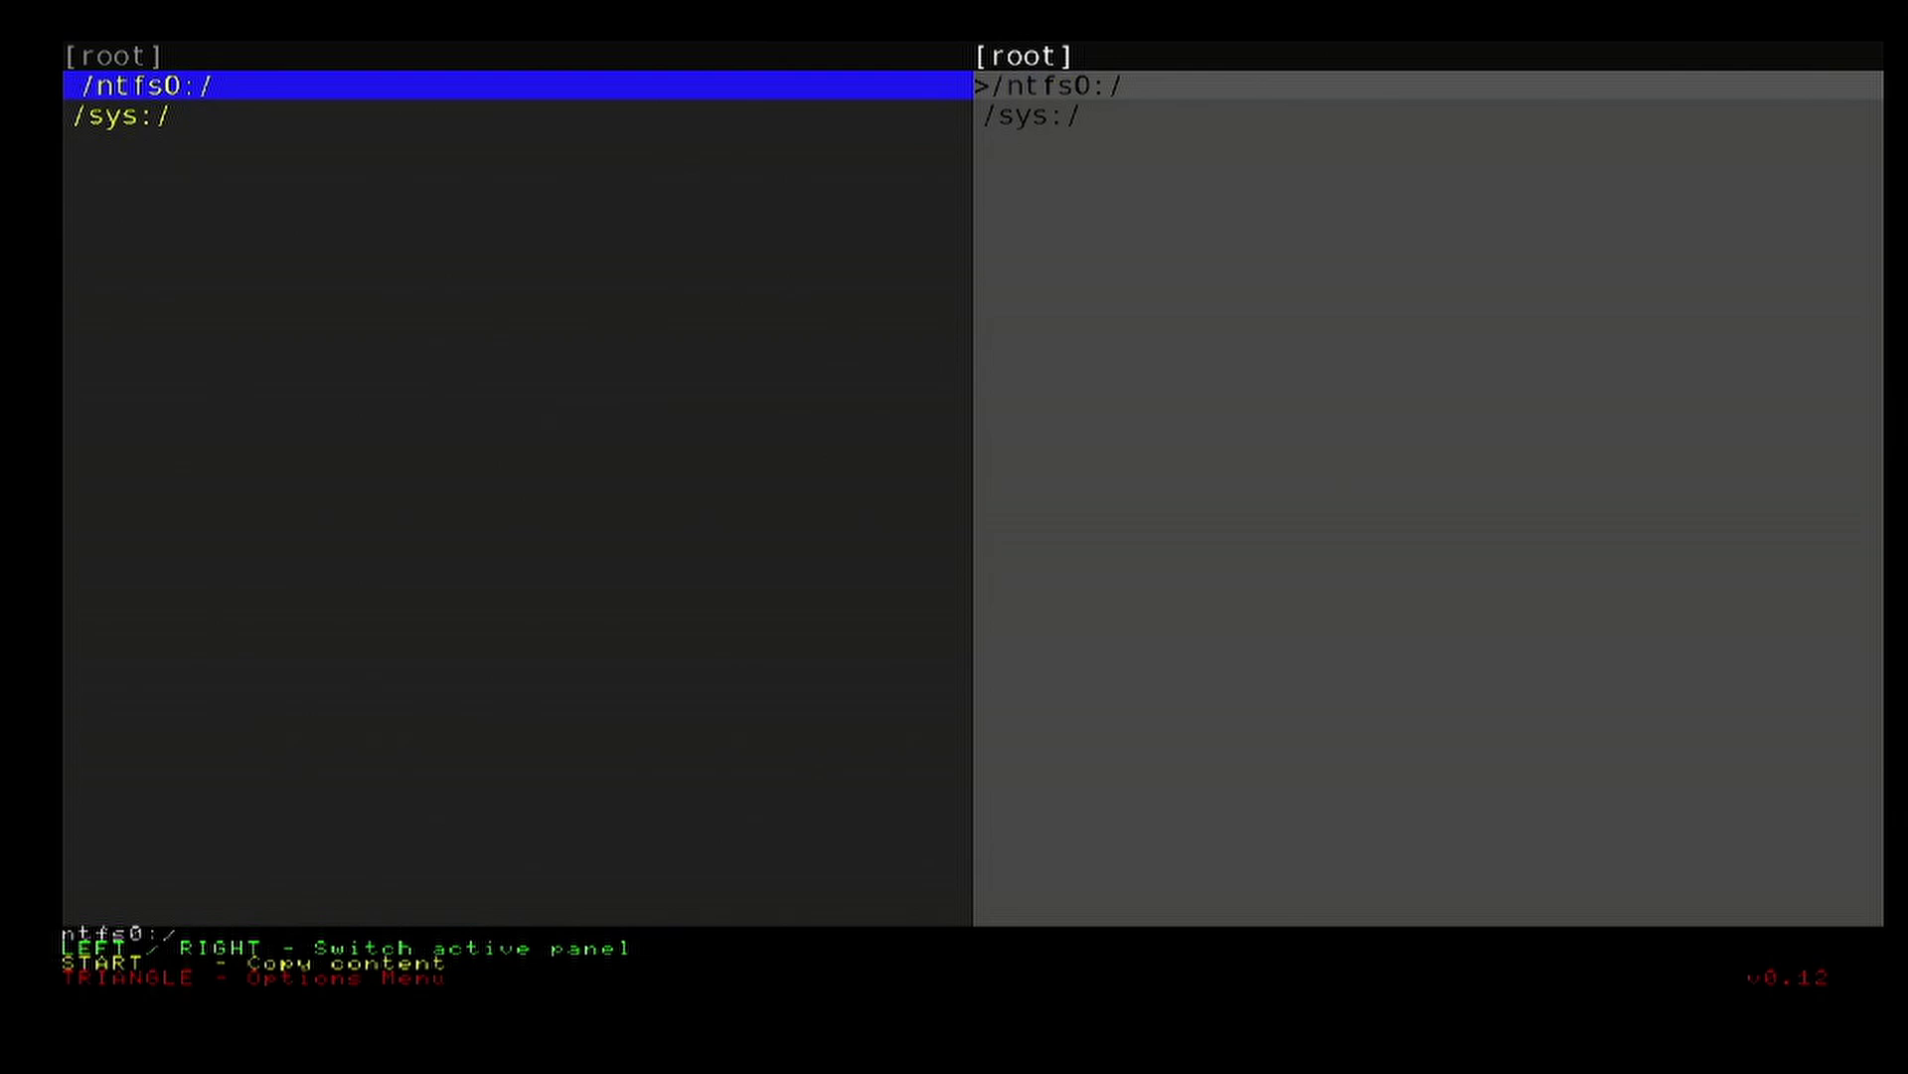
pyautogui.press('Return')
pyautogui.press('Down')
pyautogui.press('Down')
pyautogui.press('Down')
pyautogui.press('Down')
pyautogui.press('Down')
pyautogui.press('Down')
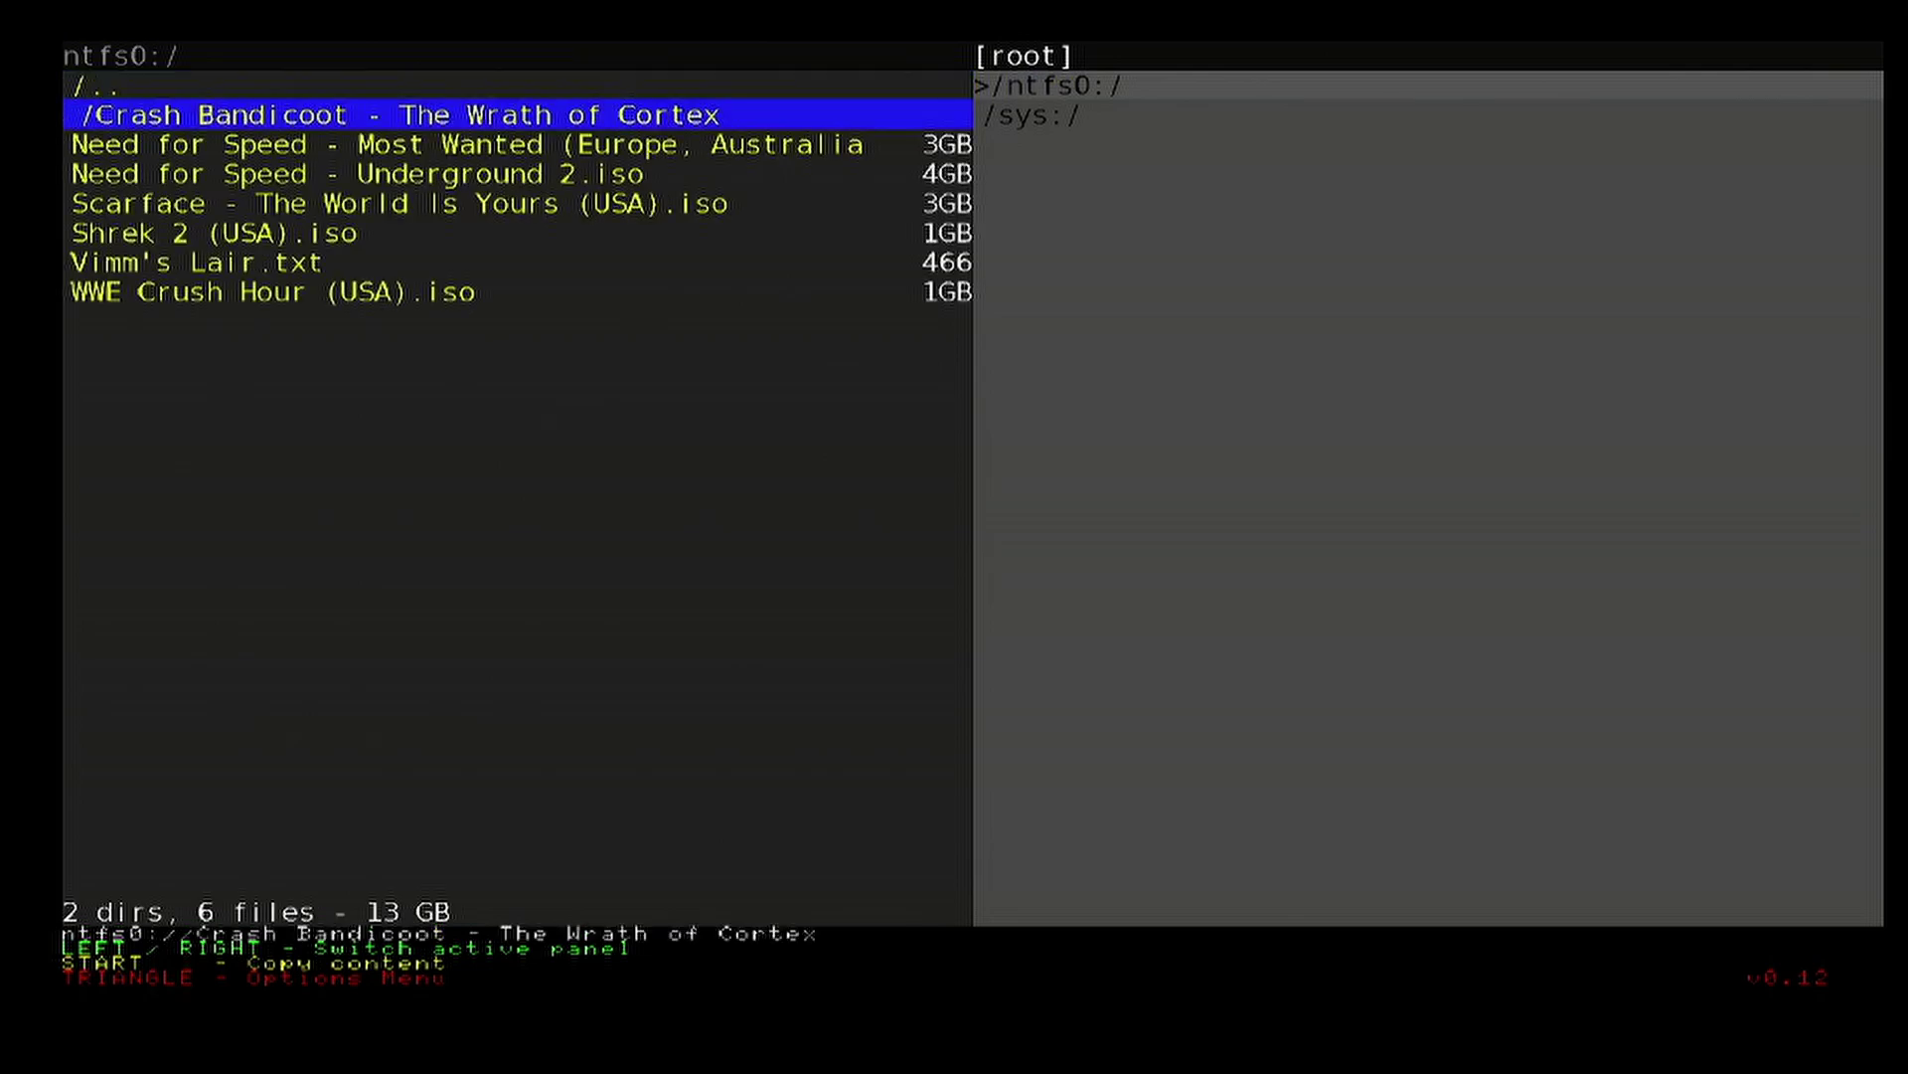
pyautogui.press('Up')
pyautogui.press('Up')
pyautogui.press('Up')
pyautogui.press('Up')
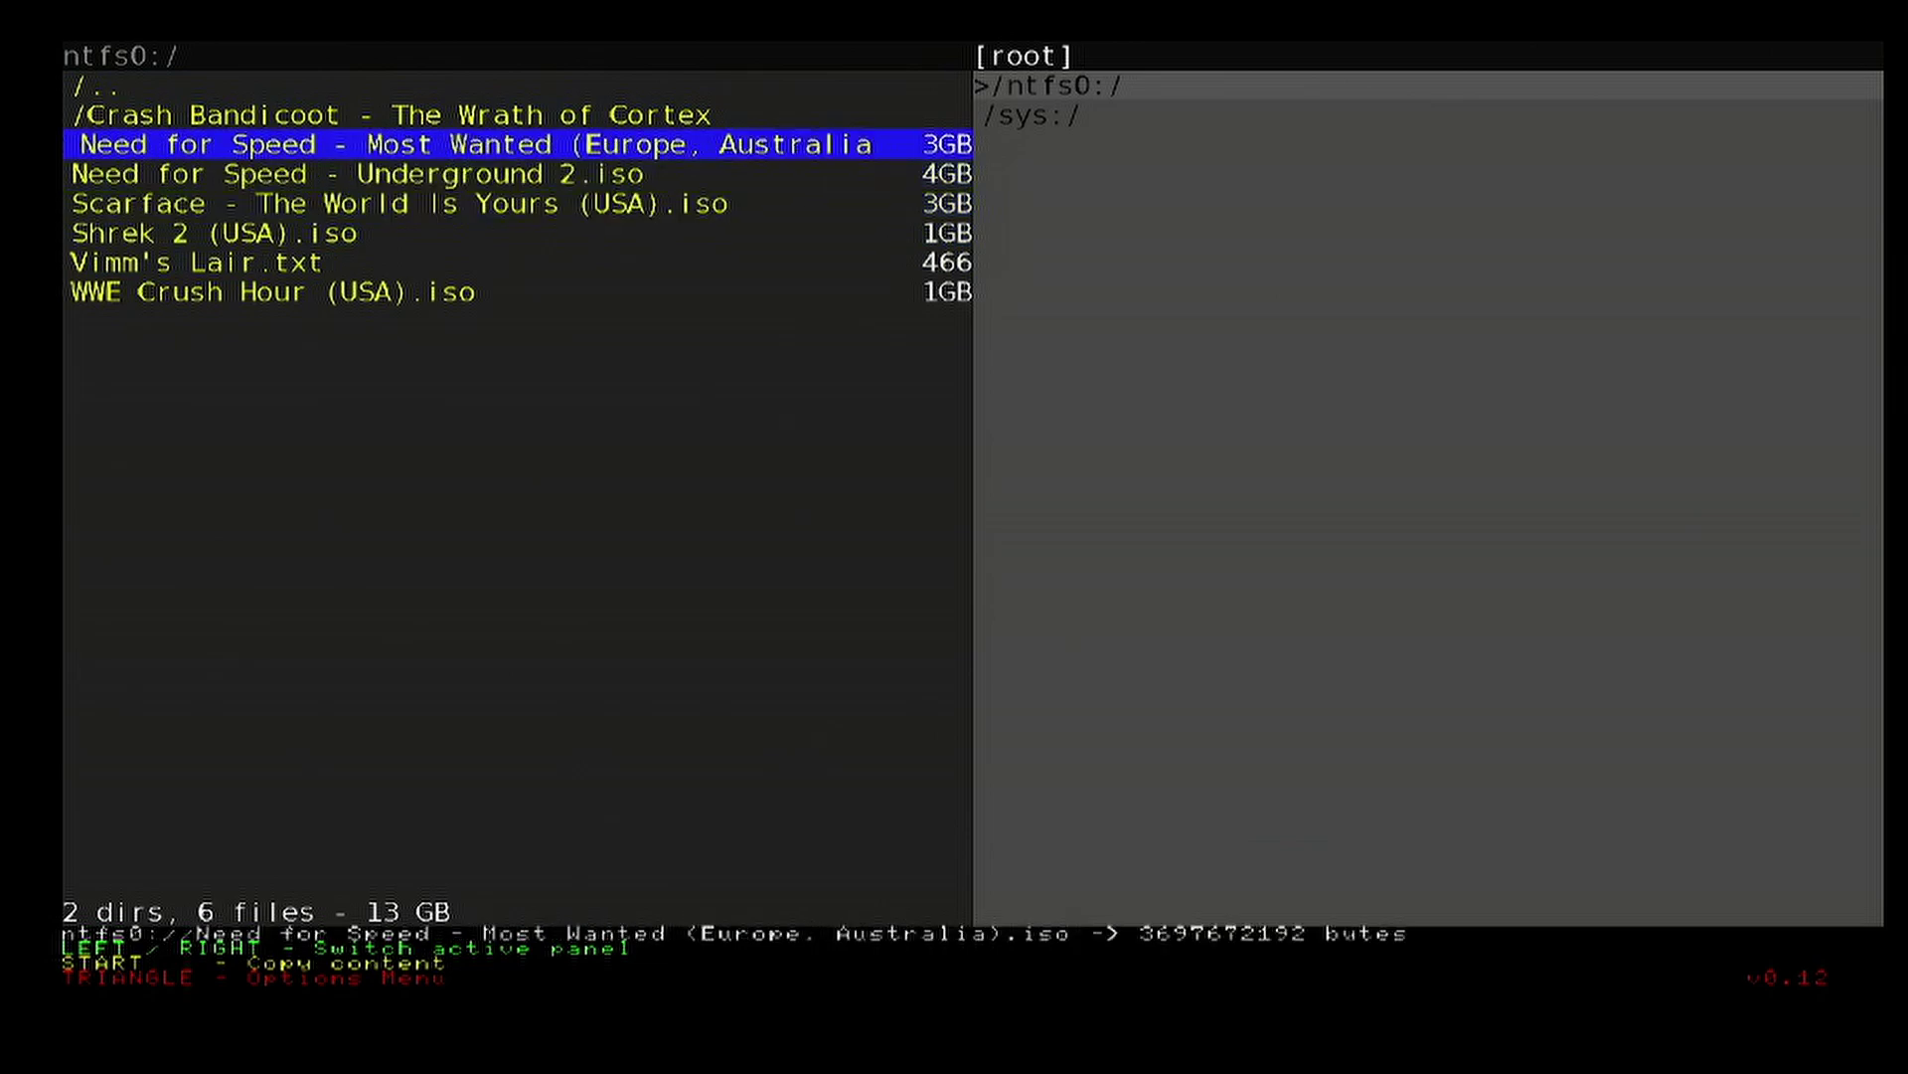
# Step: Browse the right panel through /sys:/ and /dev_hdd0 into the PS2ISO folder
pyautogui.press('Right')
pyautogui.press('Down')
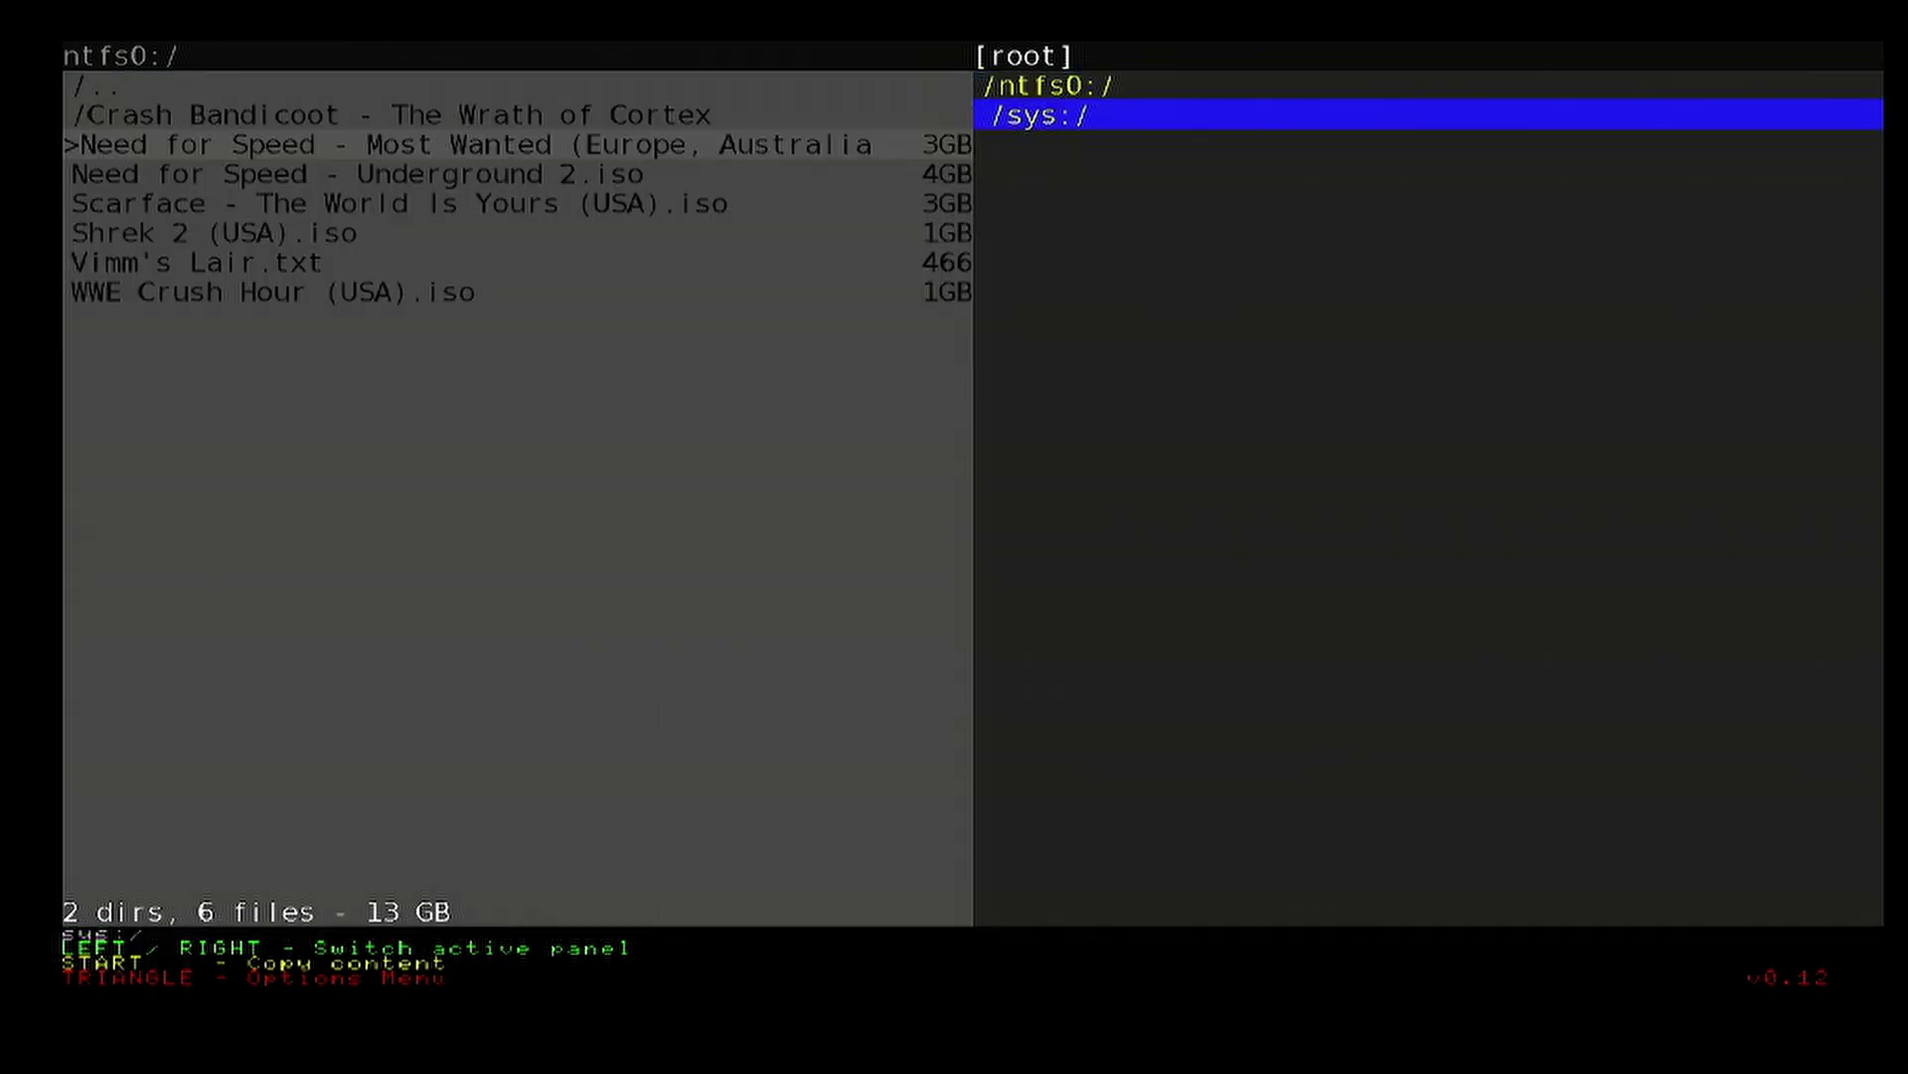
pyautogui.press('Return')
pyautogui.press('Down')
pyautogui.press('Down')
pyautogui.press('Down')
pyautogui.press('Down')
pyautogui.press('Down')
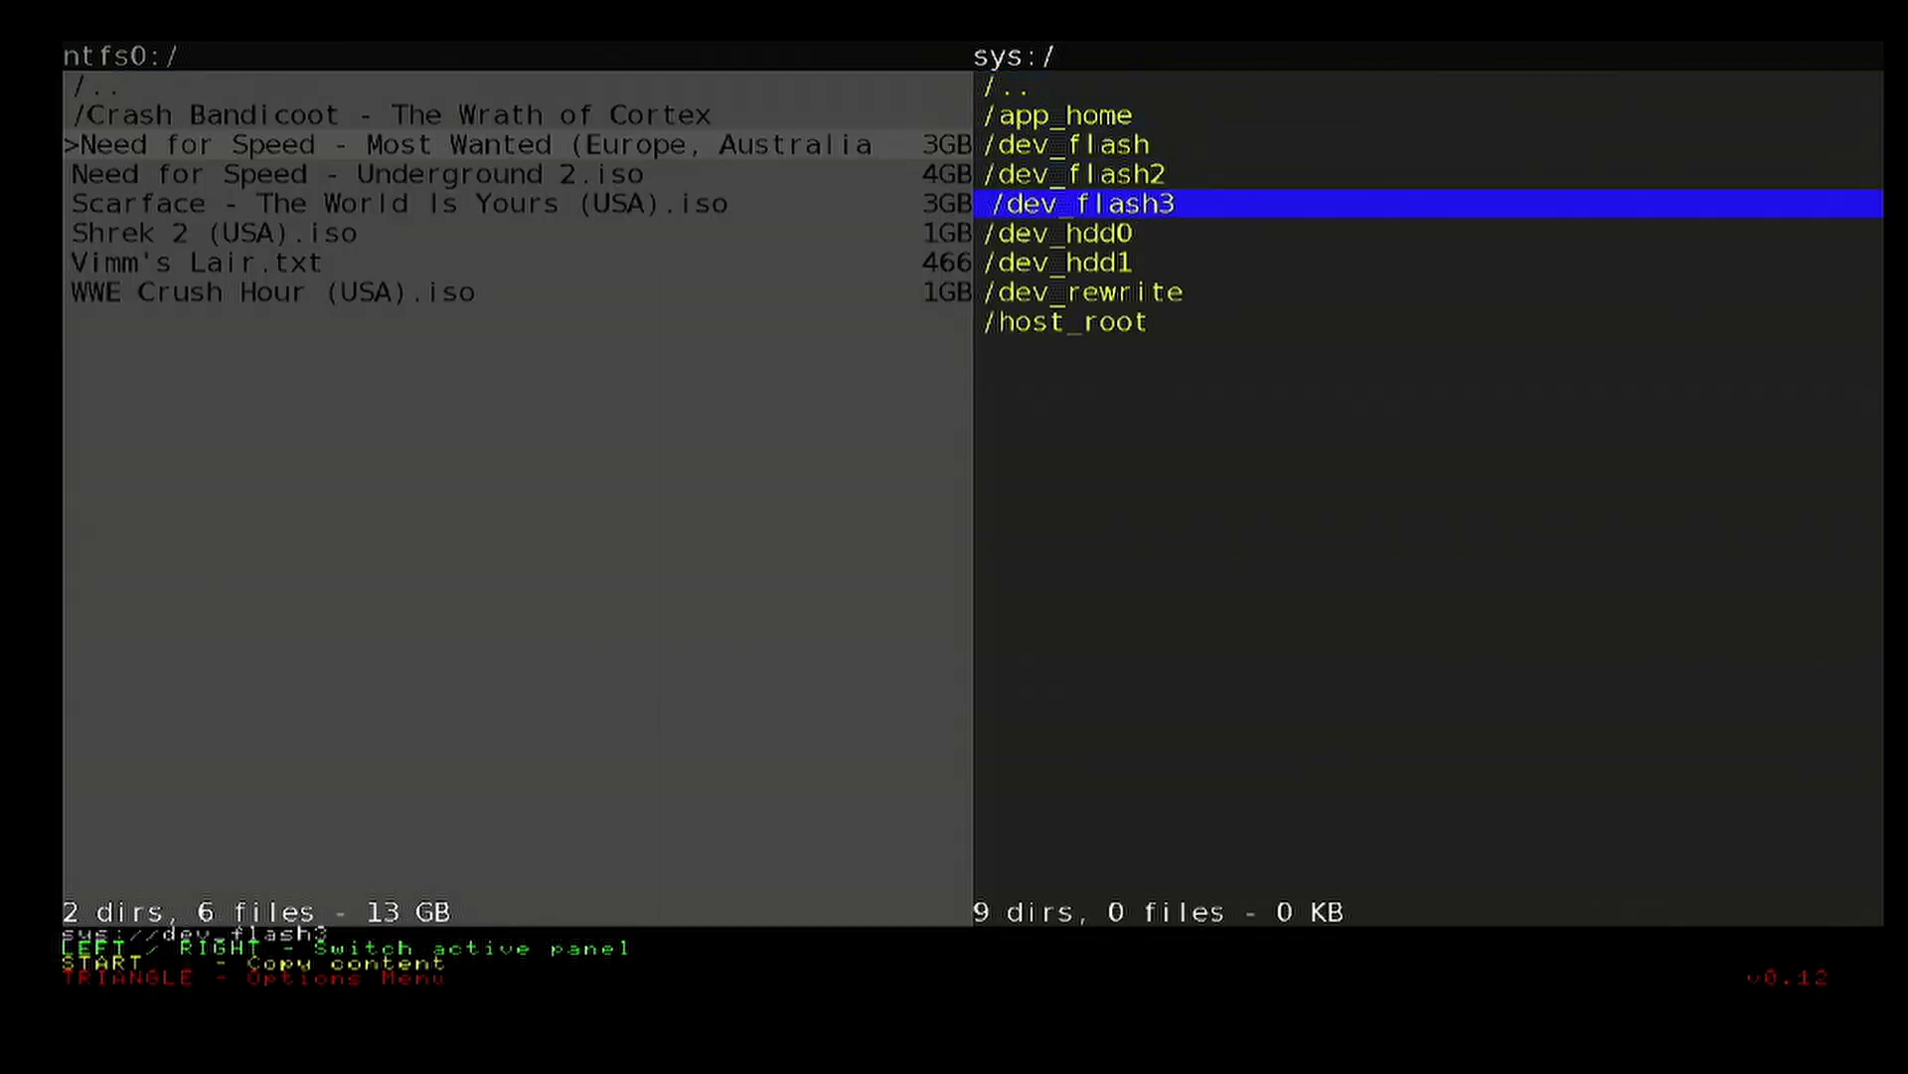
pyautogui.press('Return')
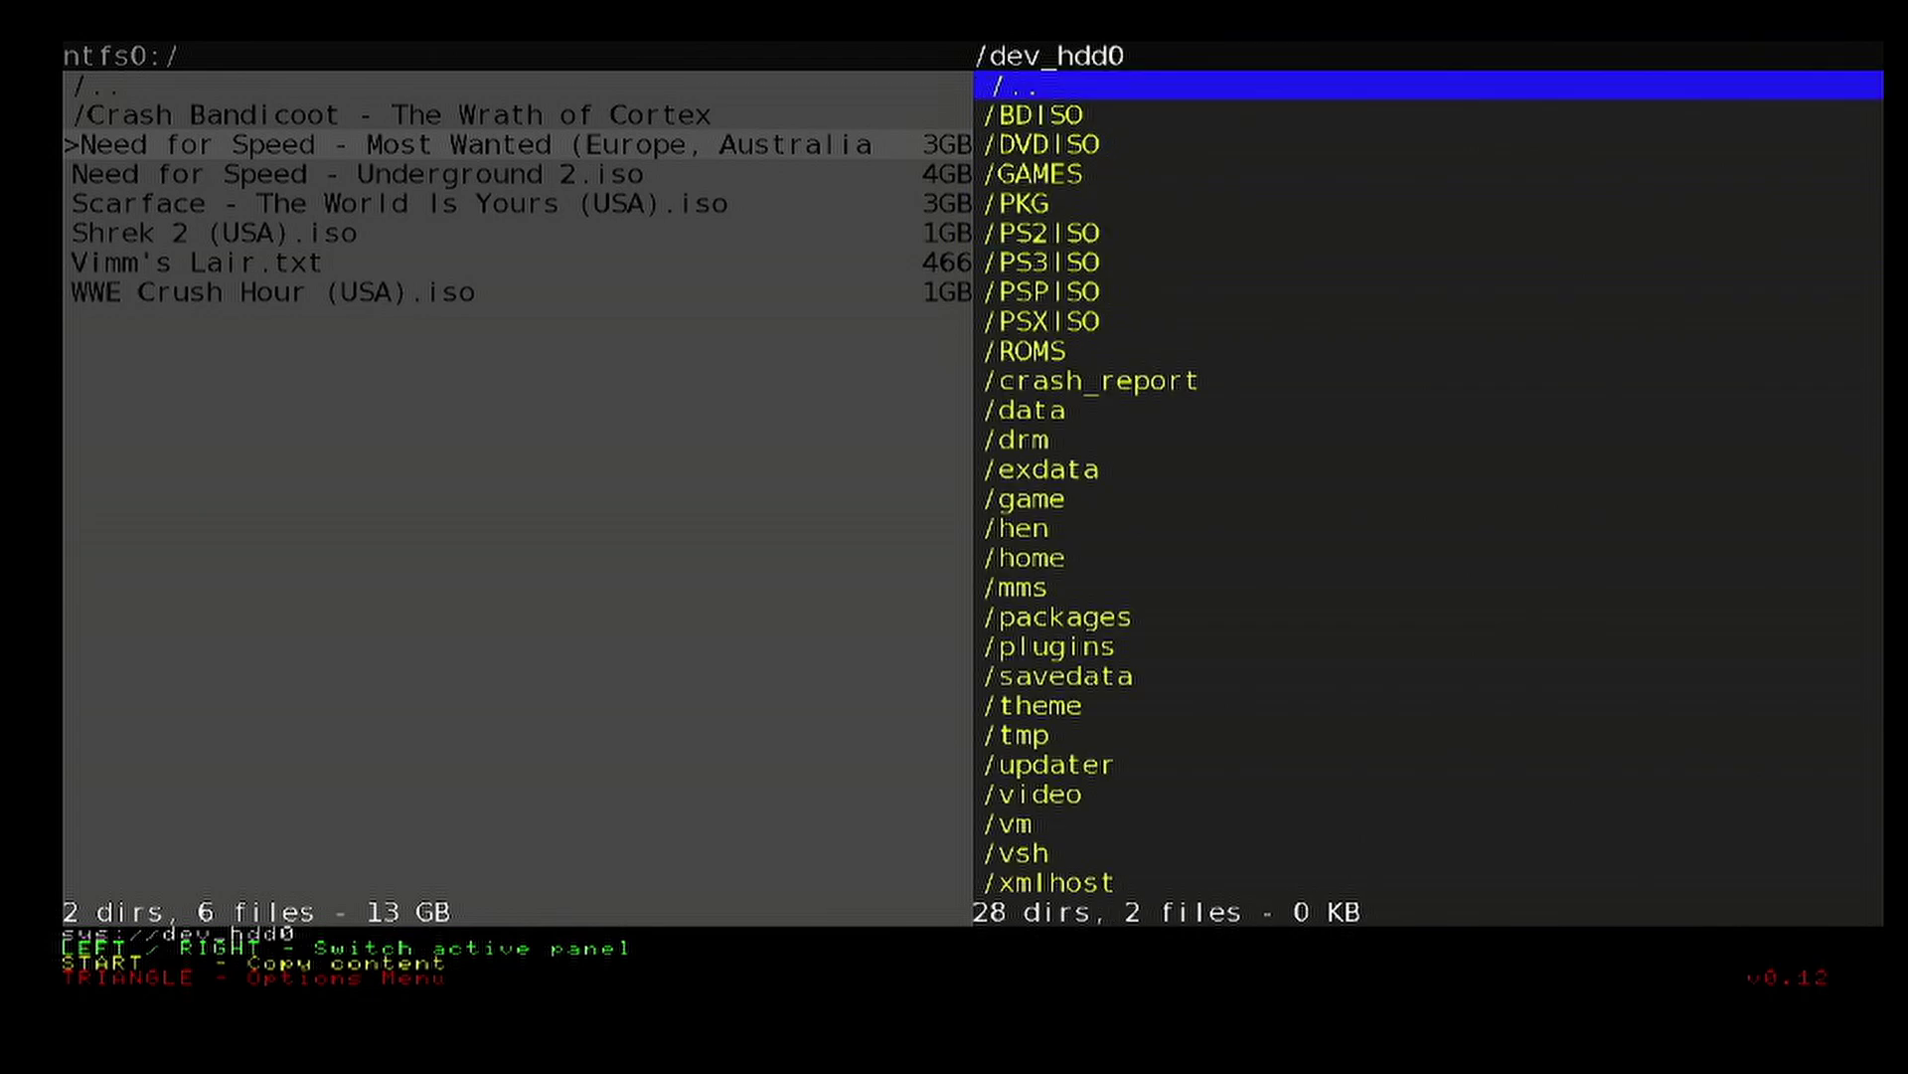
pyautogui.press('Down')
pyautogui.press('Down')
pyautogui.press('Down')
pyautogui.press('Down')
pyautogui.press('Down')
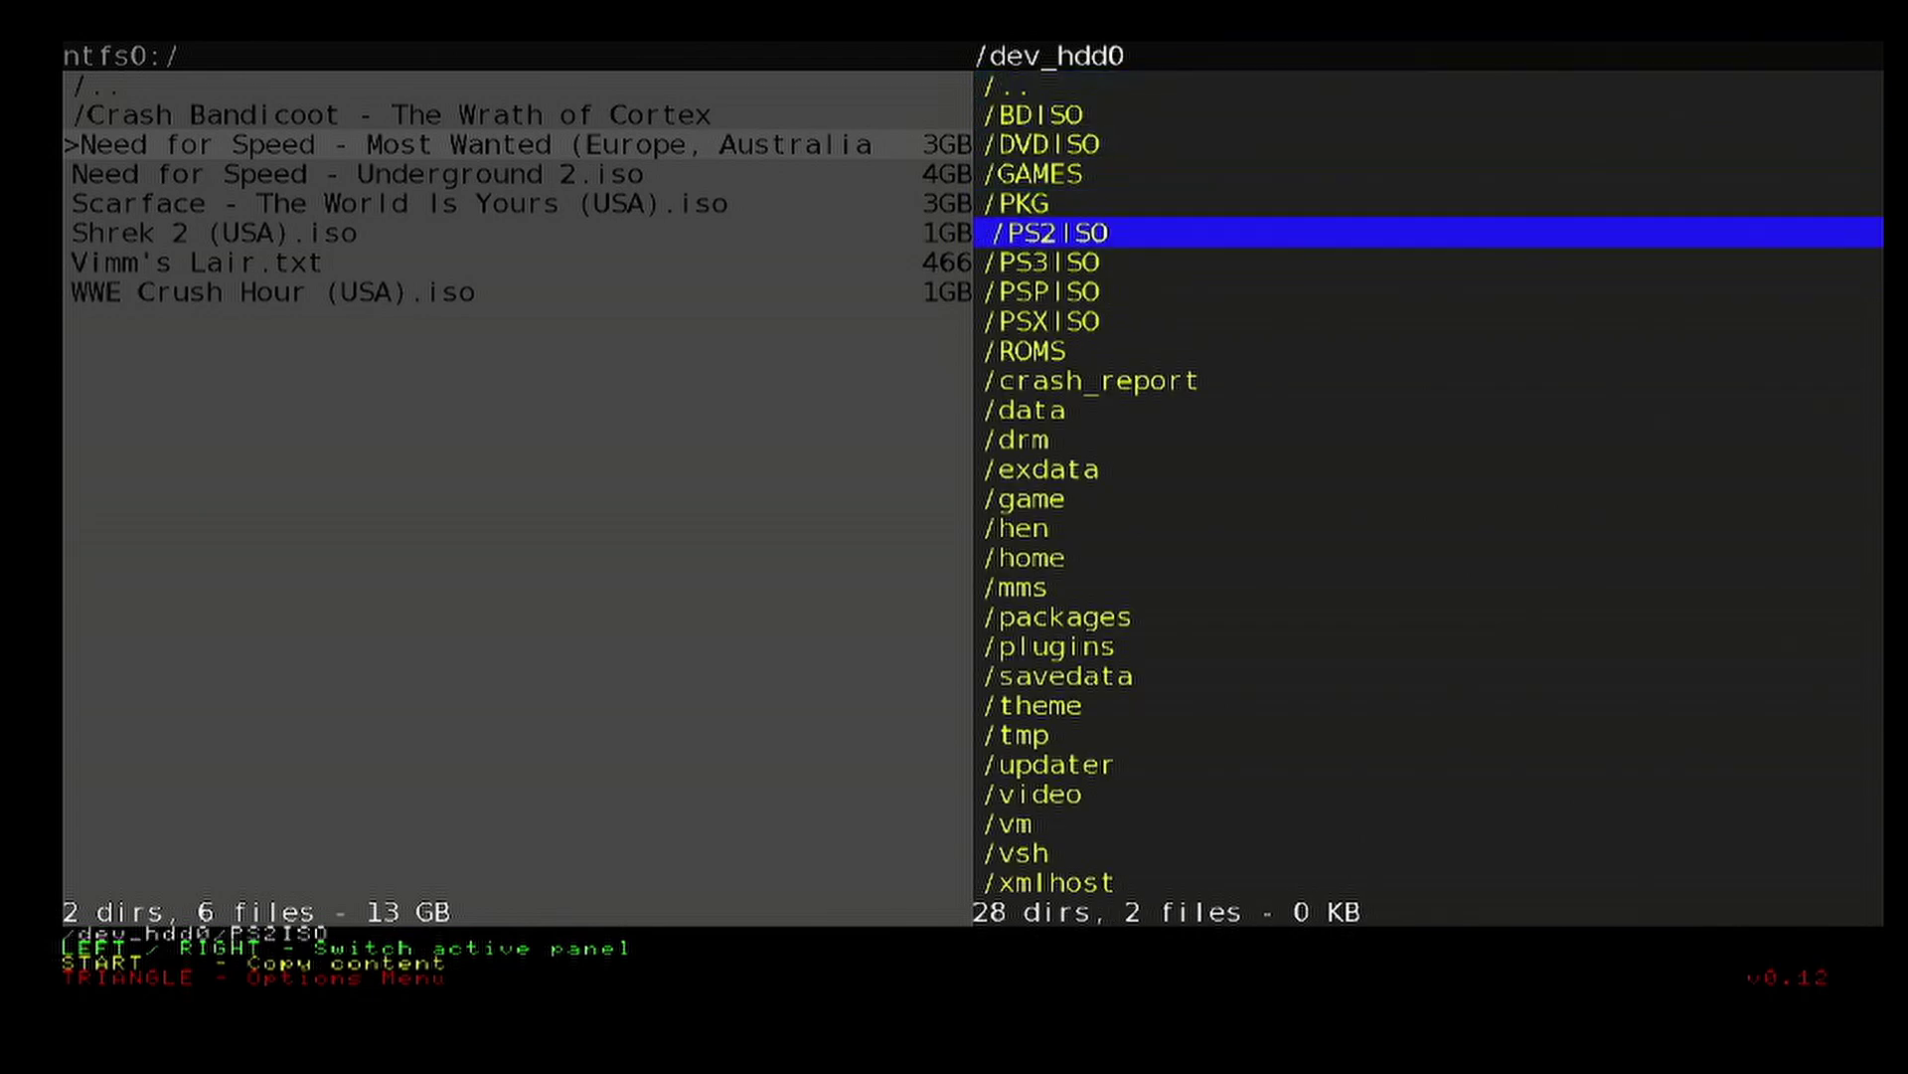
pyautogui.press('Up')
pyautogui.press('Up')
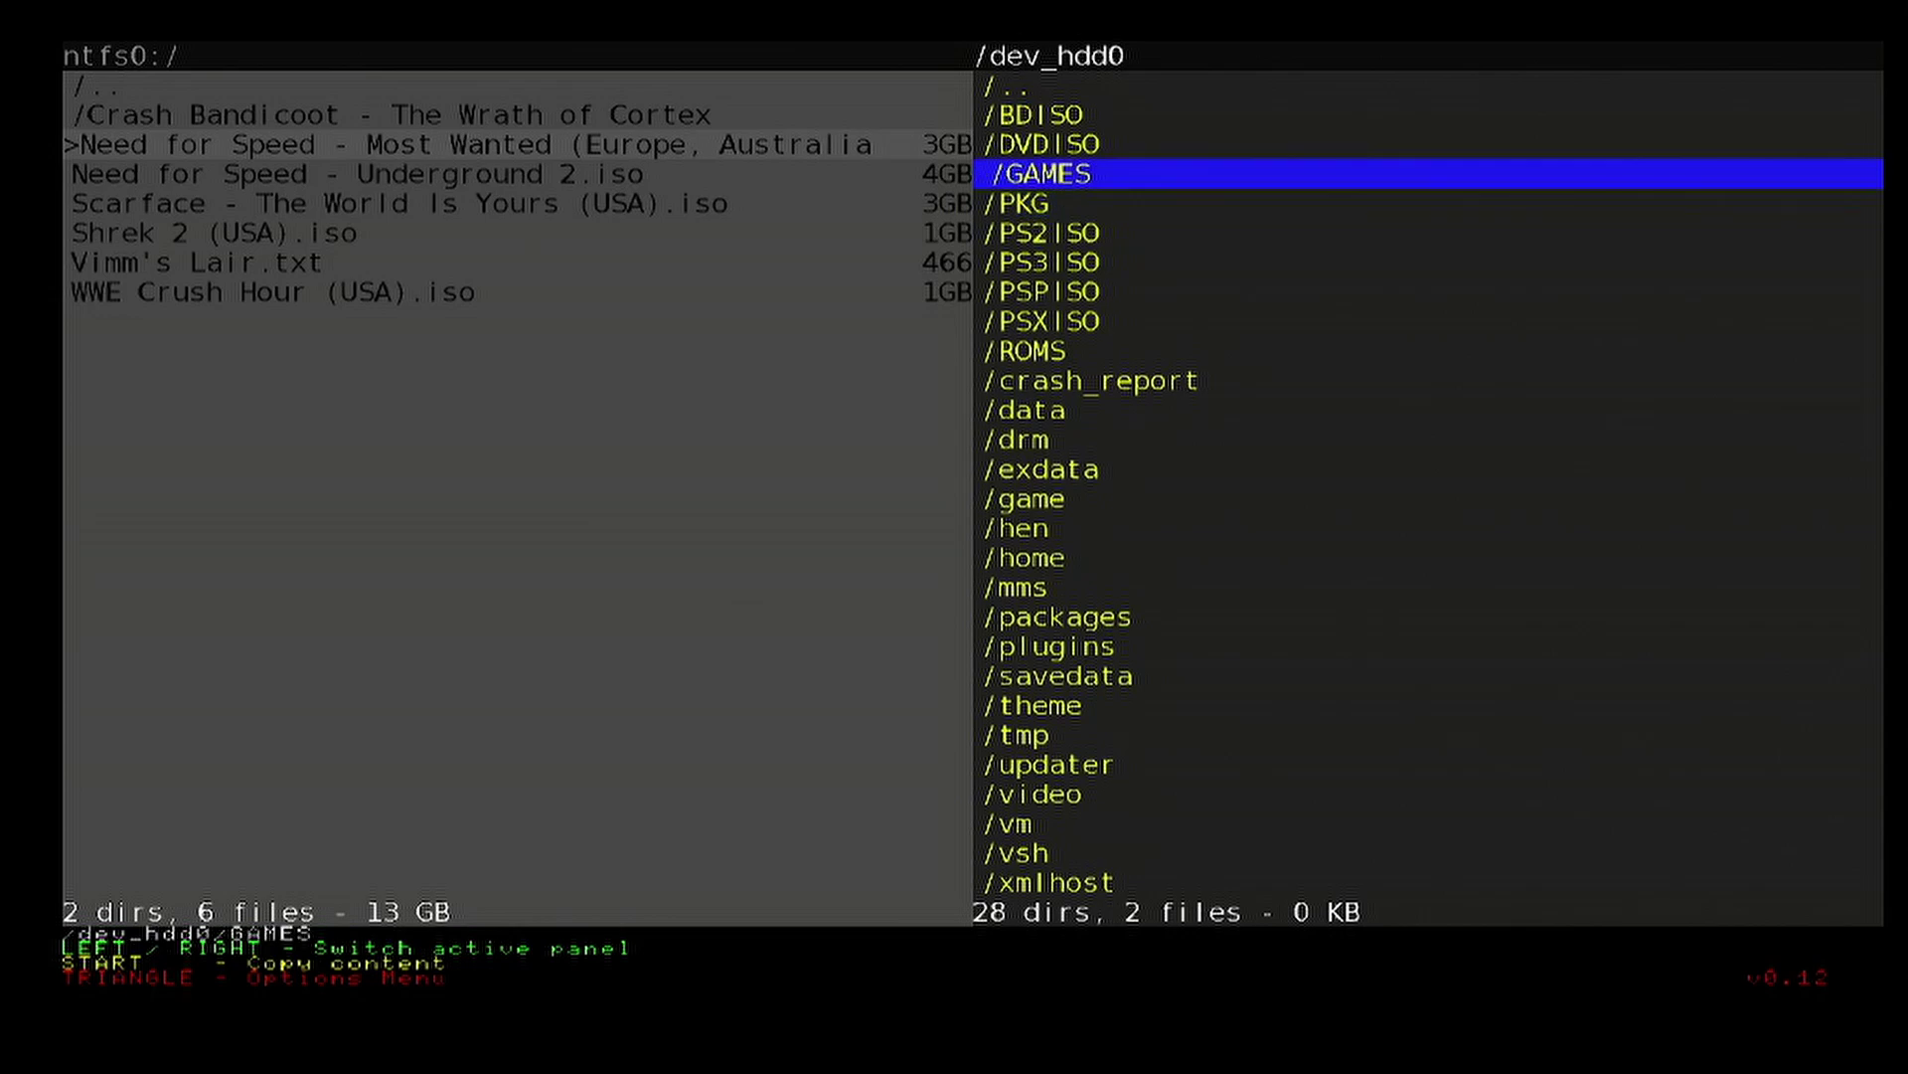
pyautogui.press('Down')
pyautogui.press('Down')
pyautogui.press('Down')
pyautogui.press('Down')
pyautogui.press('Down')
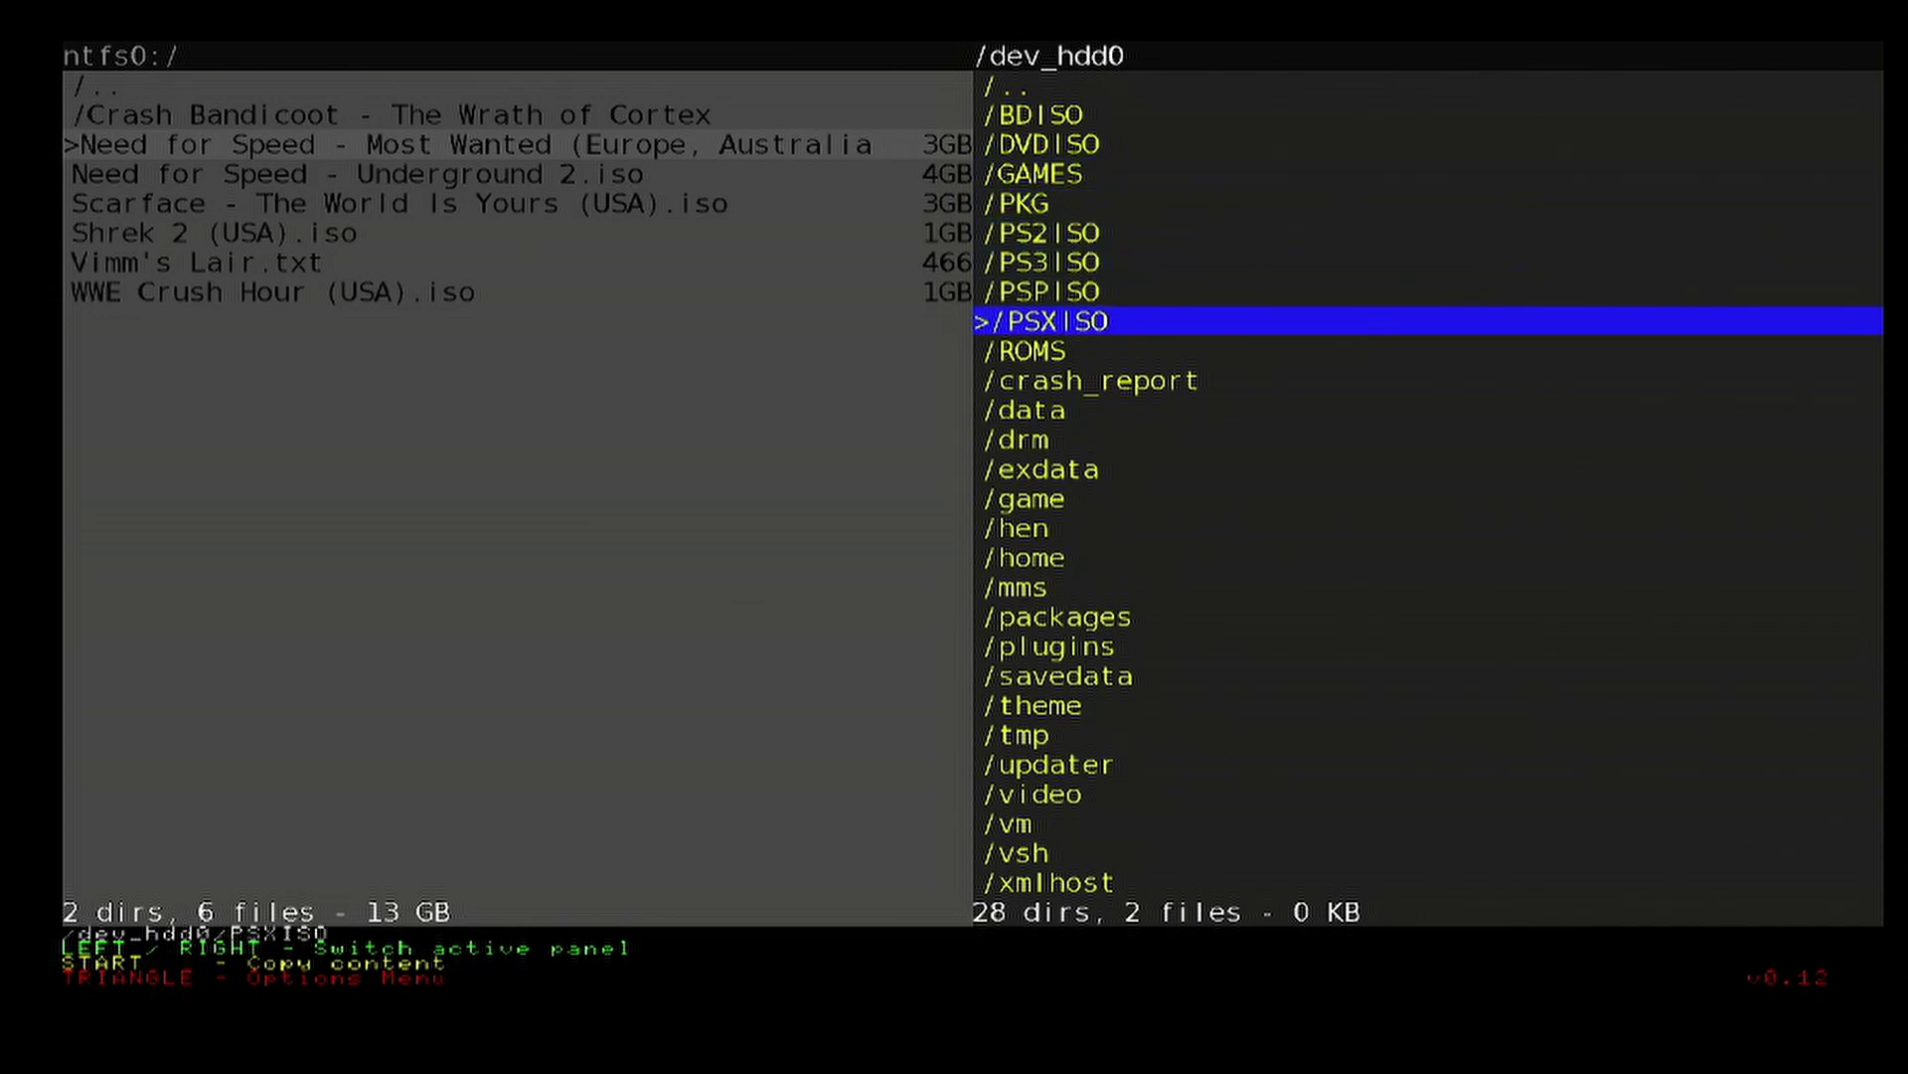
pyautogui.press('Up')
pyautogui.press('Up')
pyautogui.press('Up')
pyautogui.press('Return')
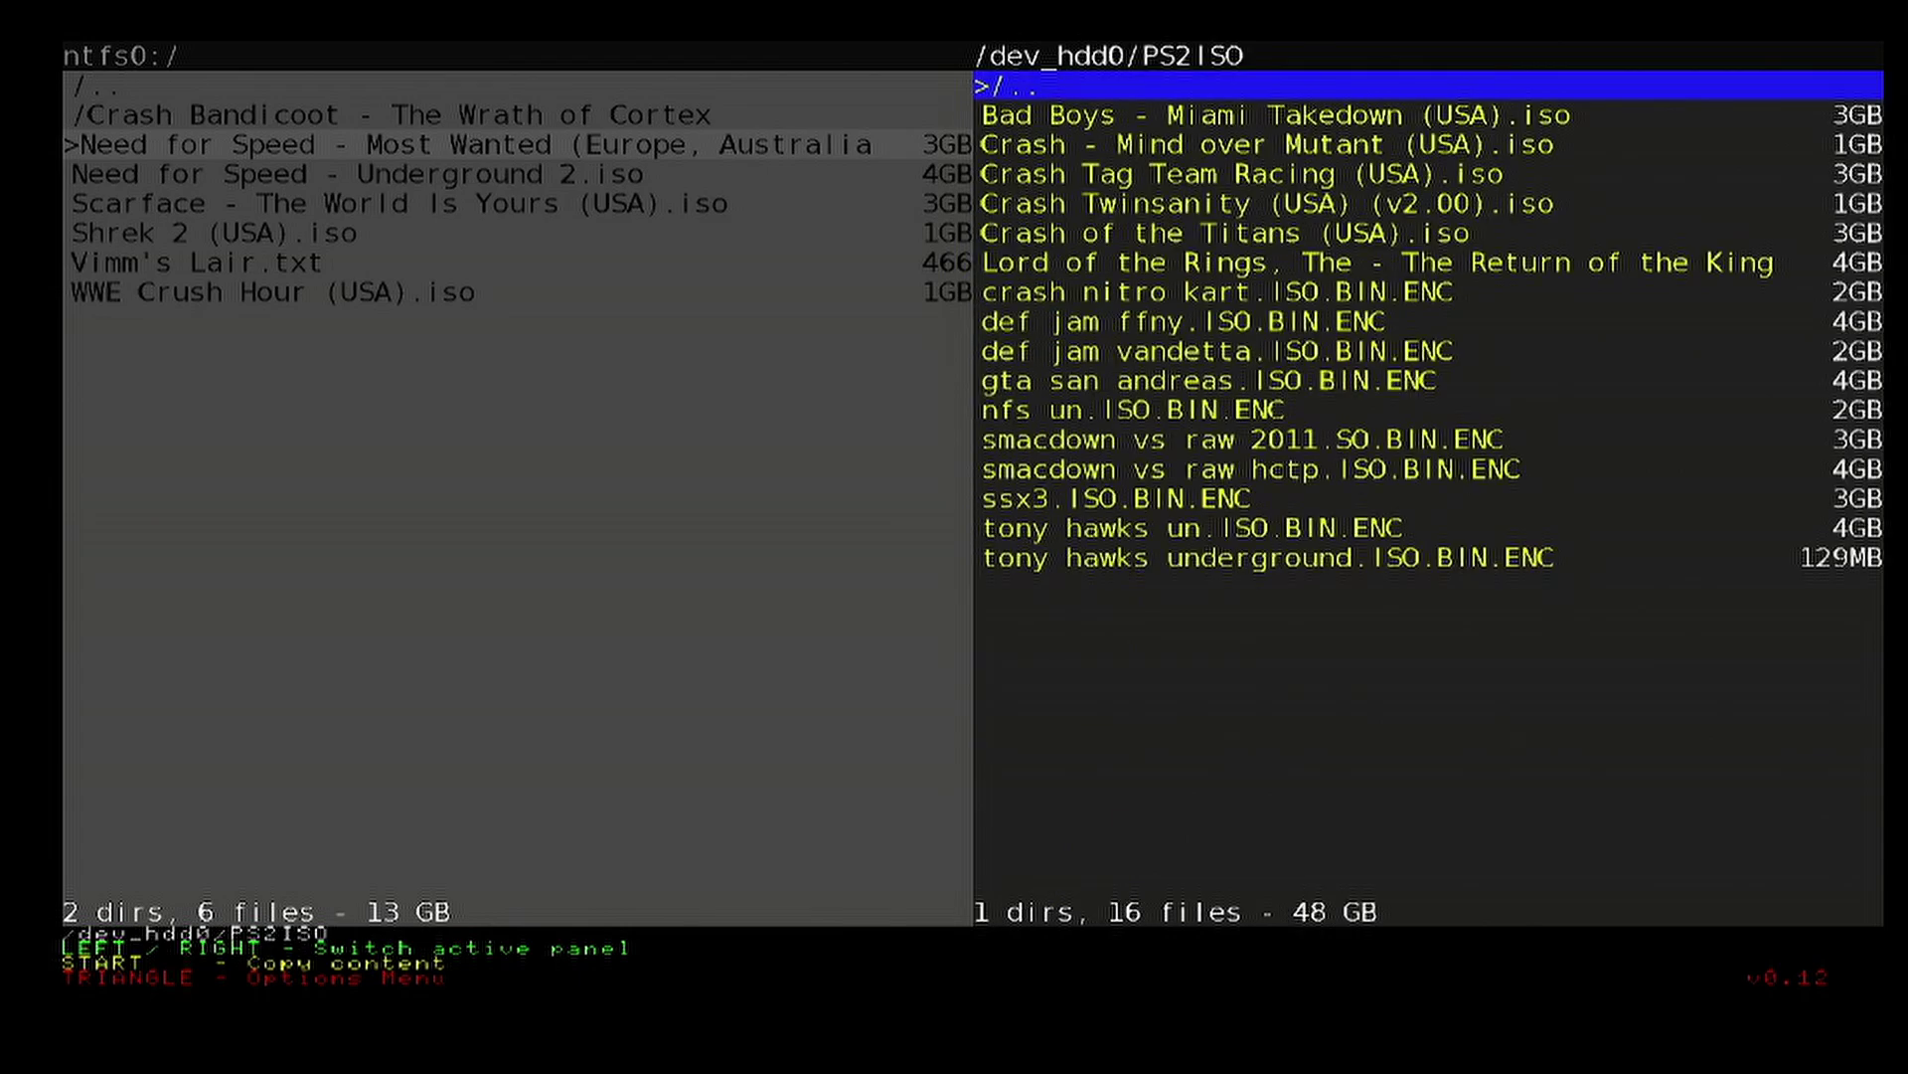
# Step: Open the options menu for the Need for Speed - Most Wanted ISO in the left panel
pyautogui.press('Left')
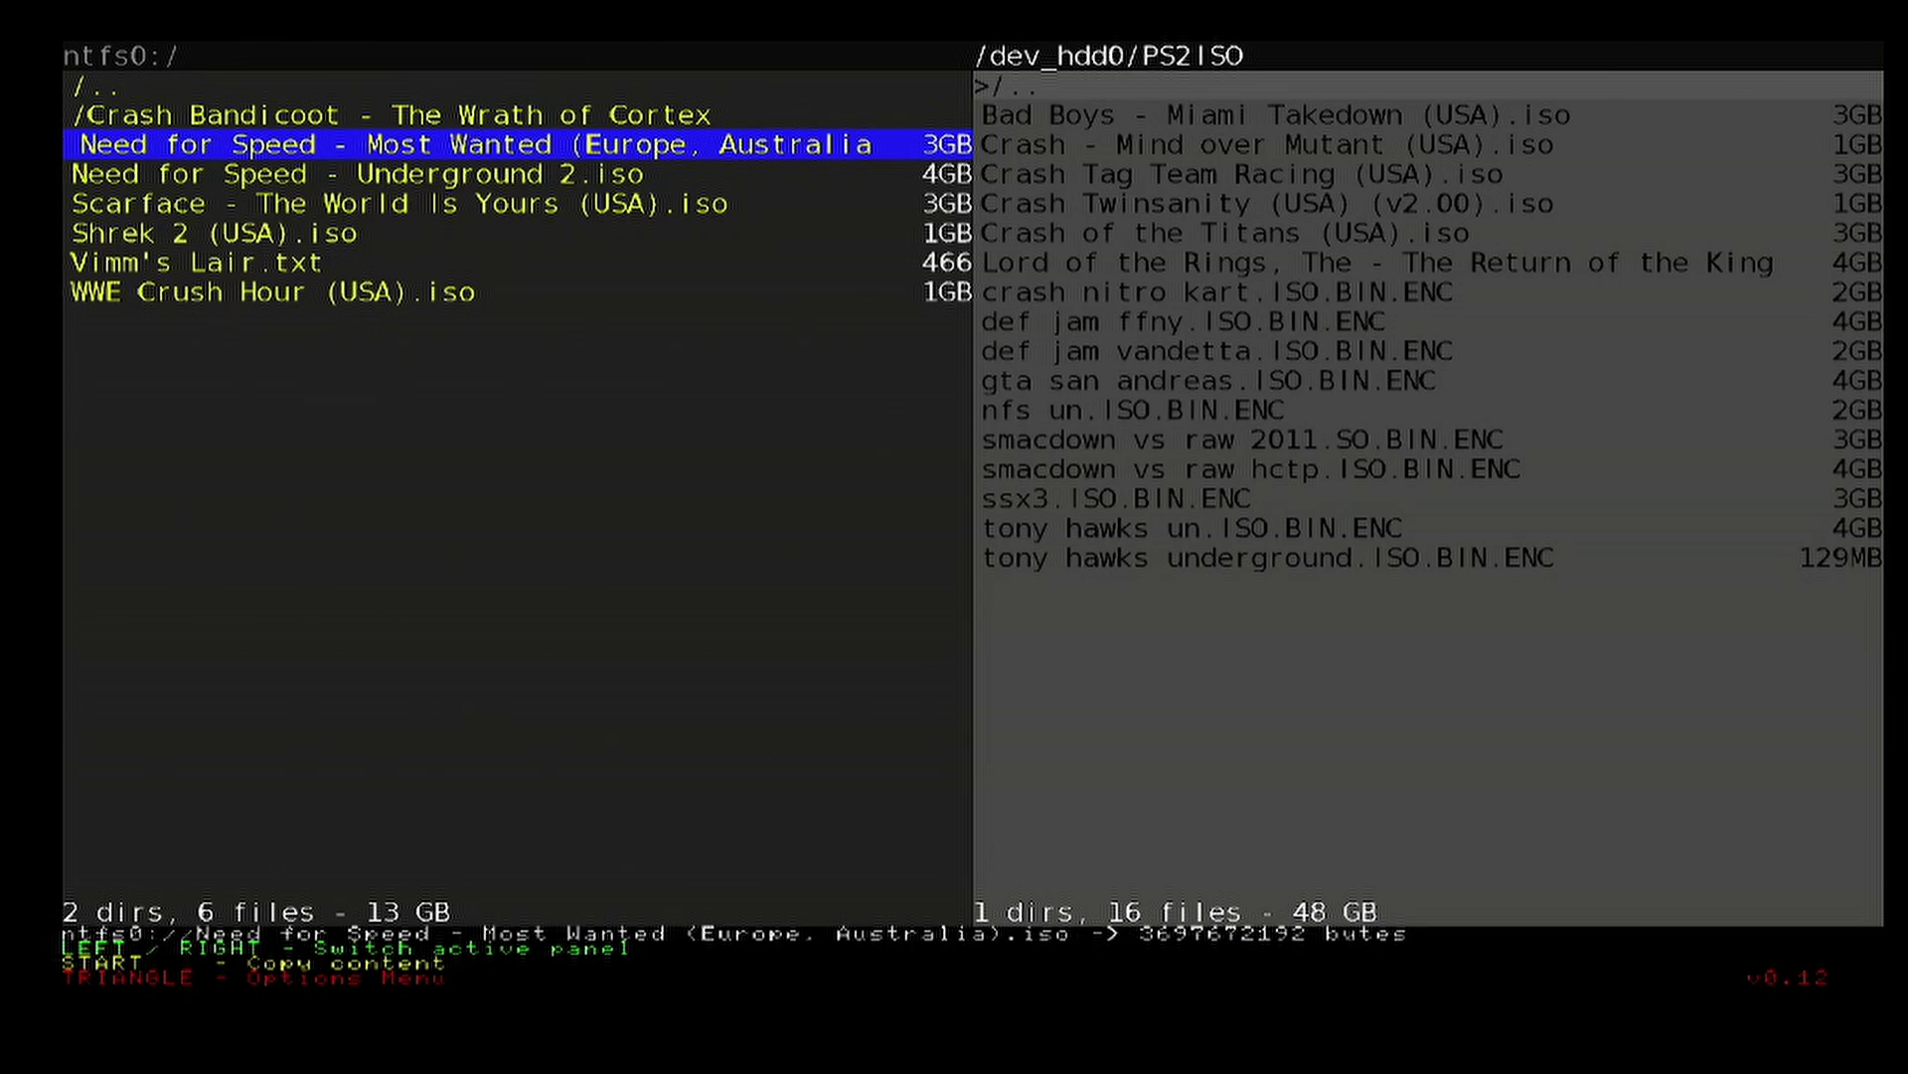
pyautogui.press('Menu')
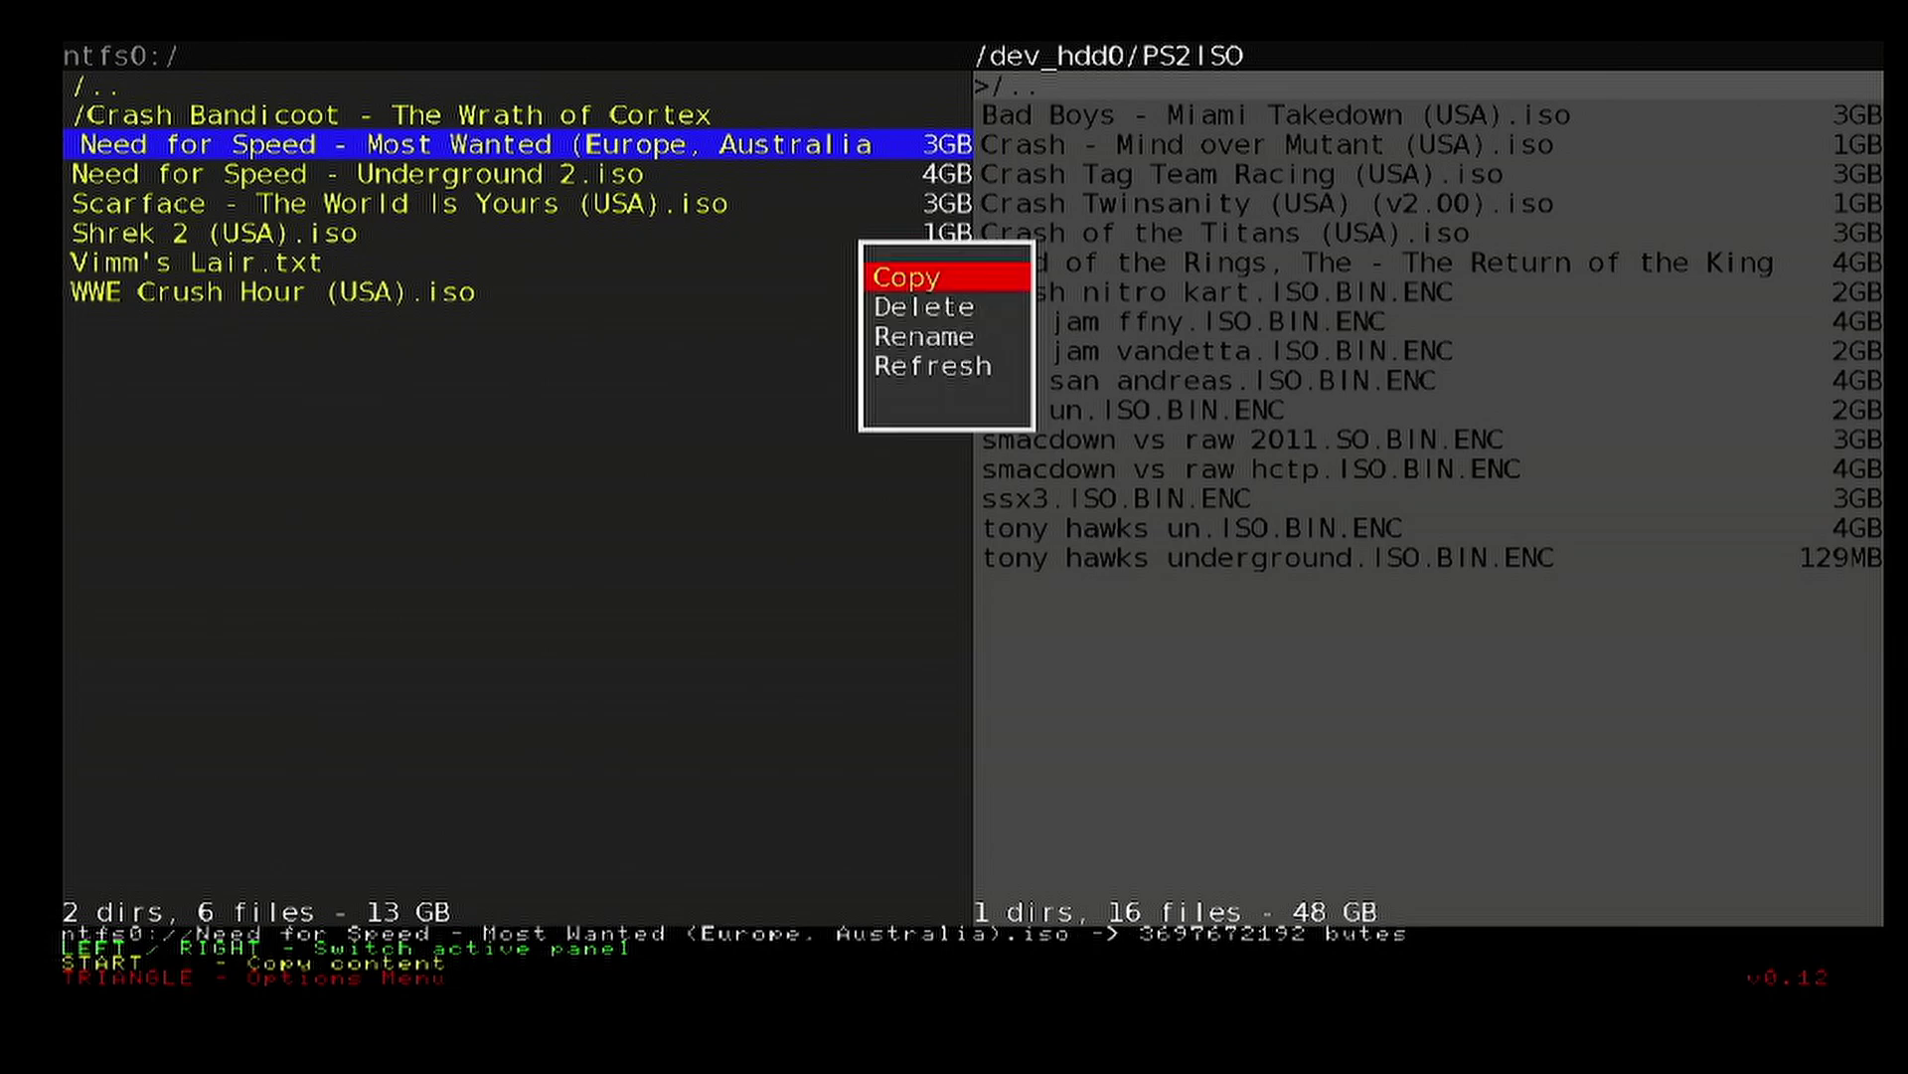